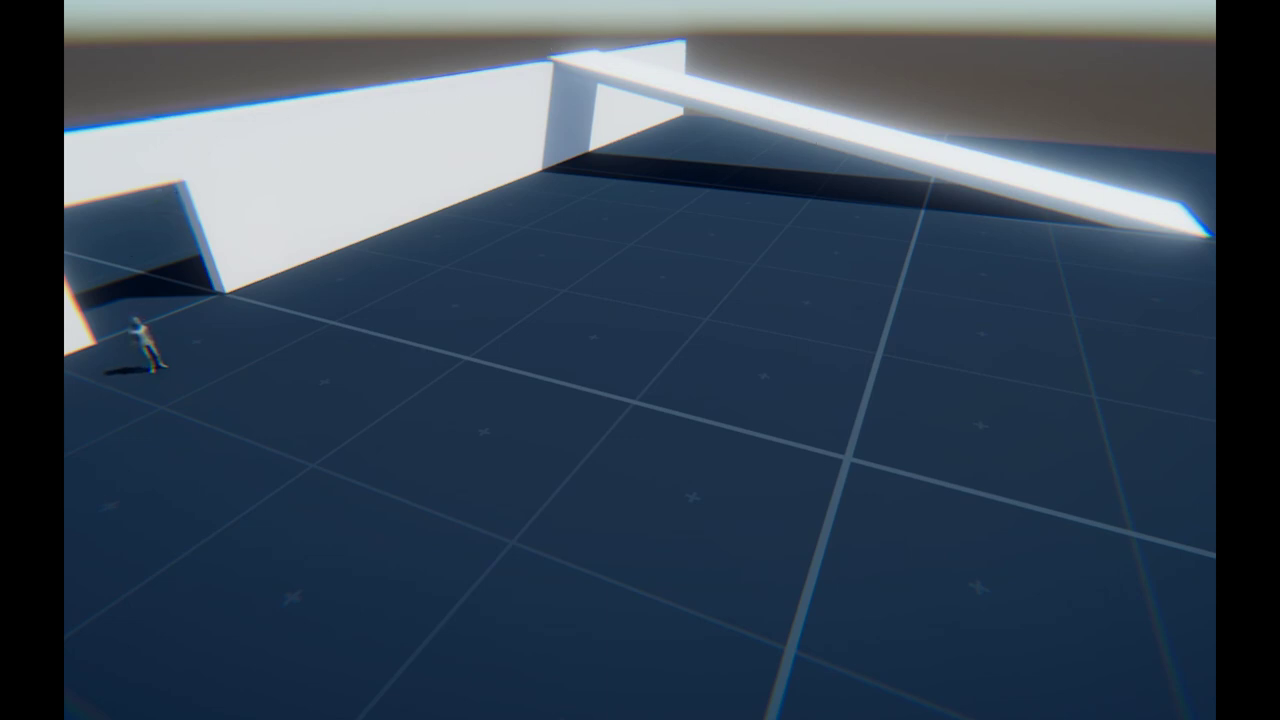
Exit Play mode with Ctrl+P to get the full editor layout back
key(ctrl+p)
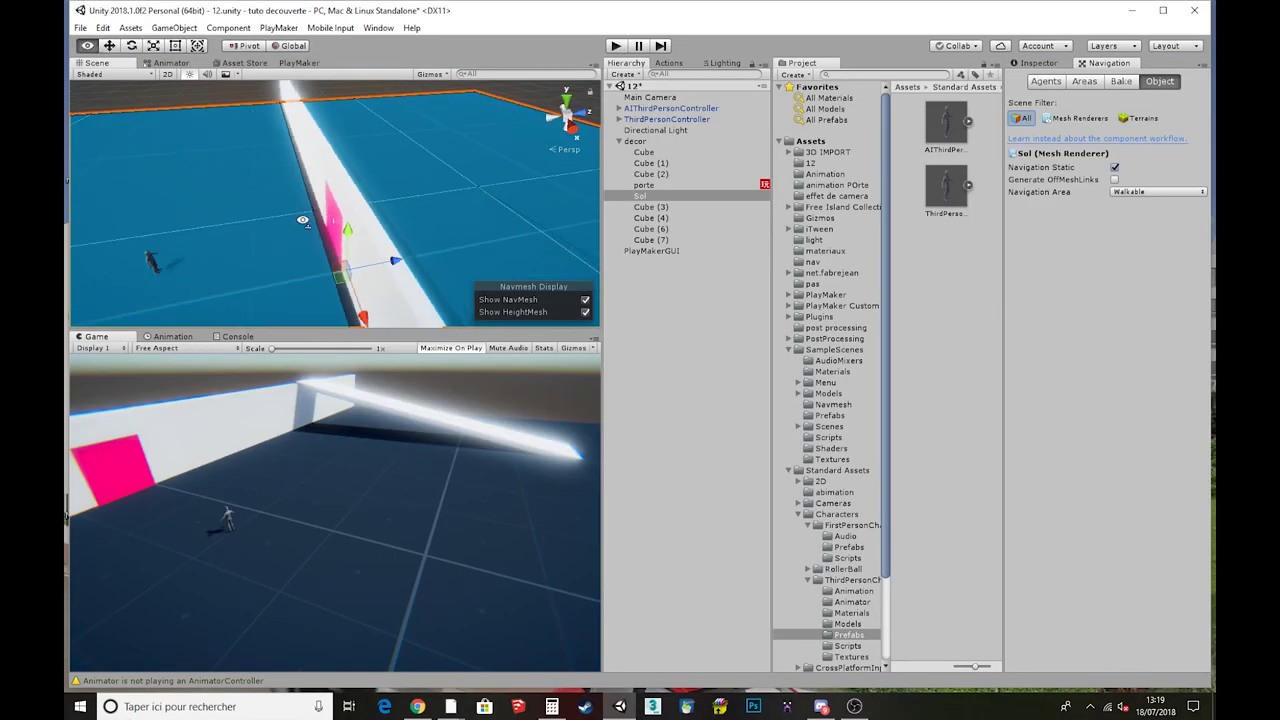
alt+drag(303, 220, 317, 231)
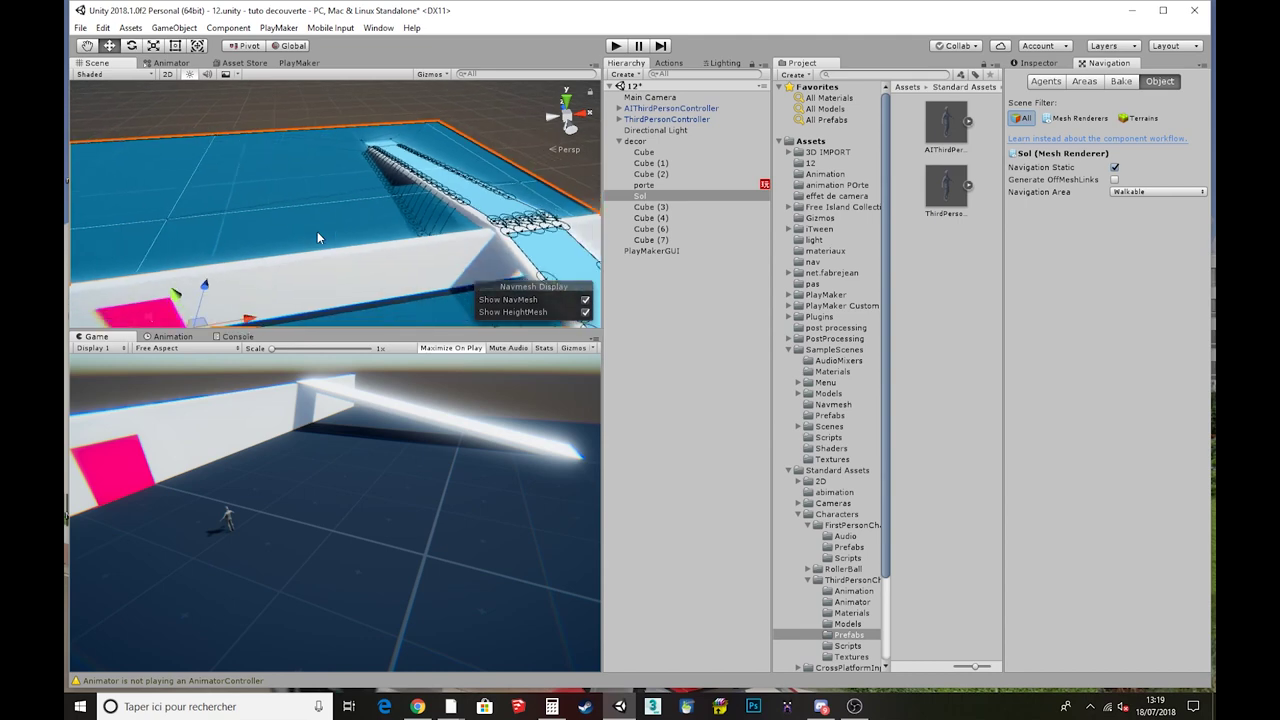
scroll(317, 231, down, 5)
middle_drag(320, 261, 373, 168)
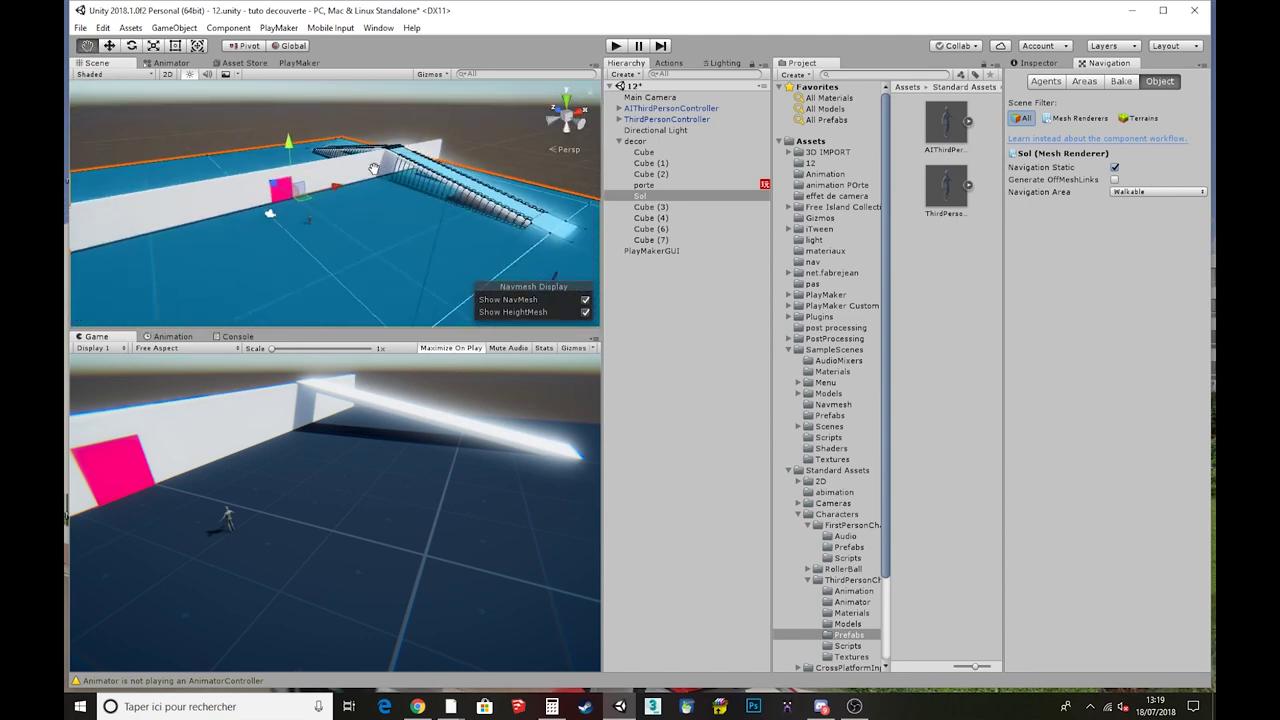
scroll(352, 230, up, 3)
middle_drag(352, 230, 251, 233)
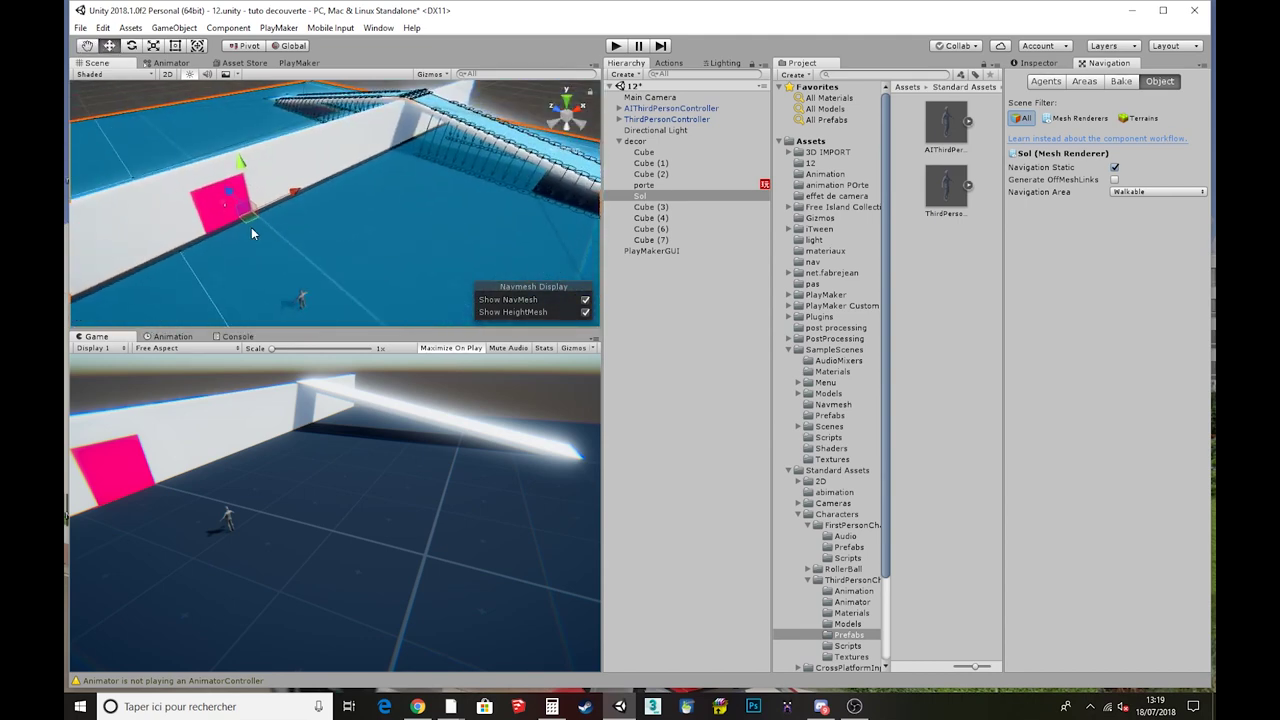
alt+drag(428, 186, 471, 214)
alt+drag(377, 197, 478, 193)
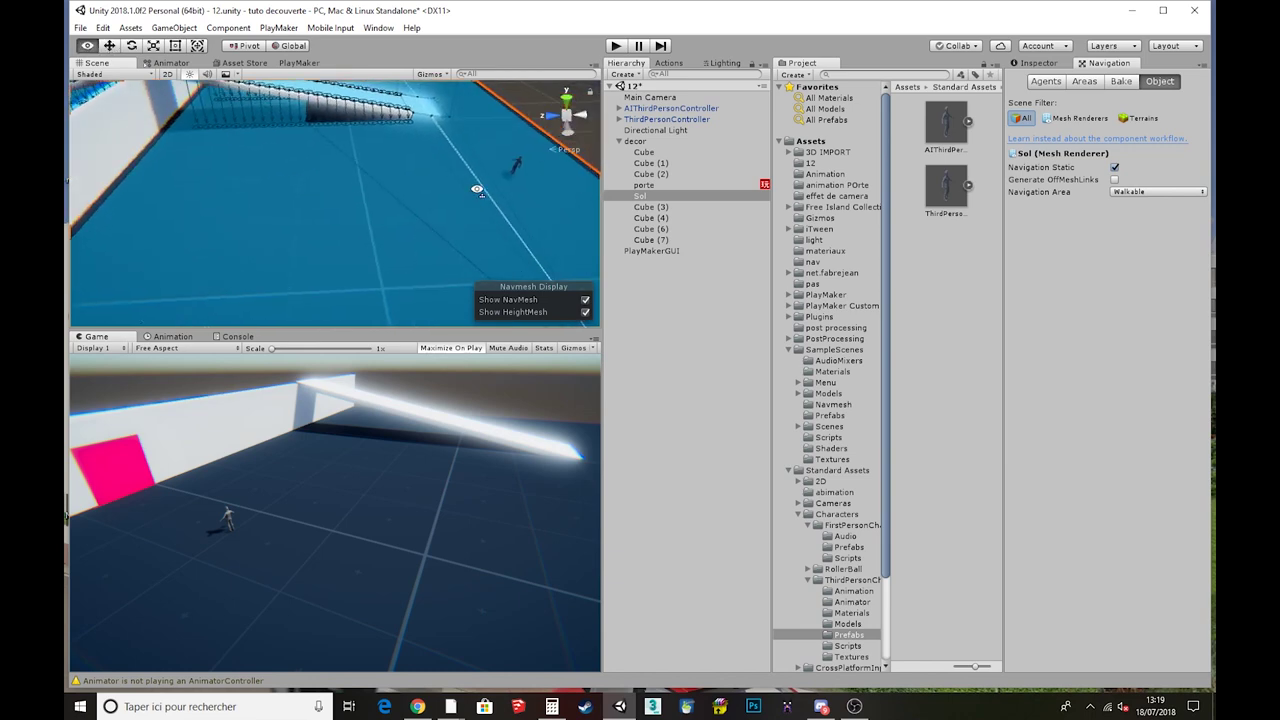
alt+drag(337, 165, 318, 224)
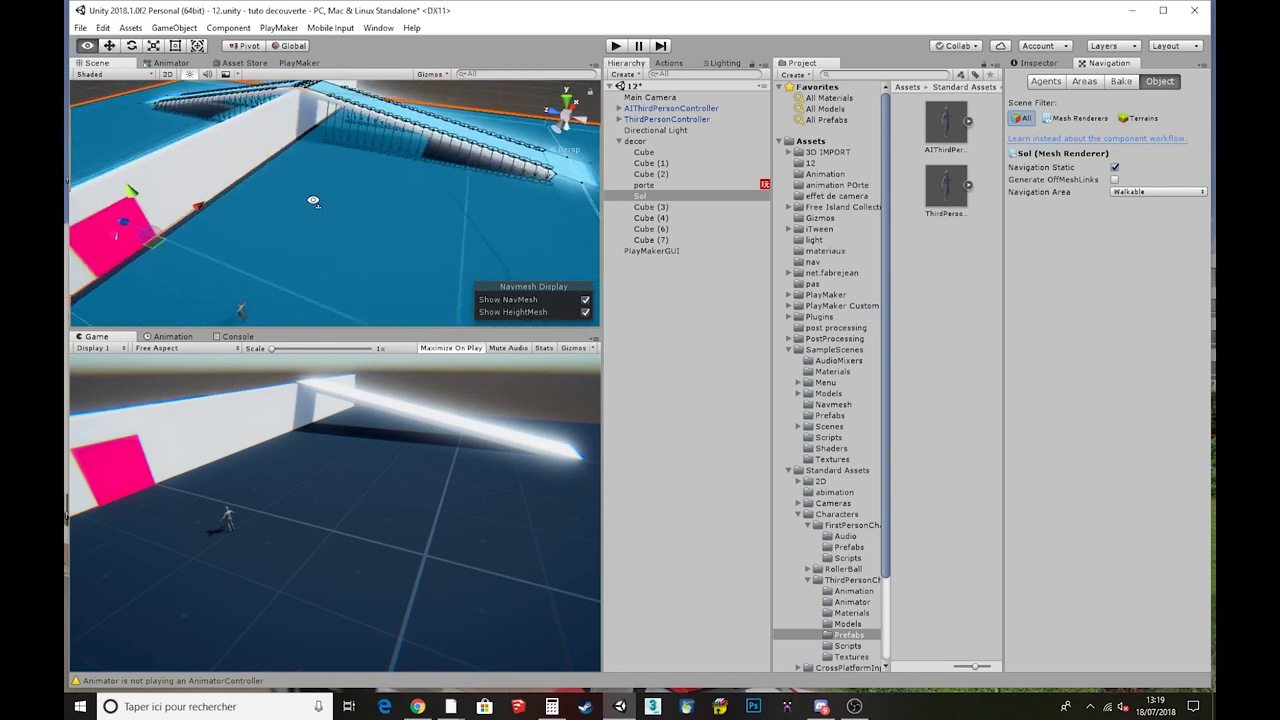
alt+drag(323, 205, 481, 214)
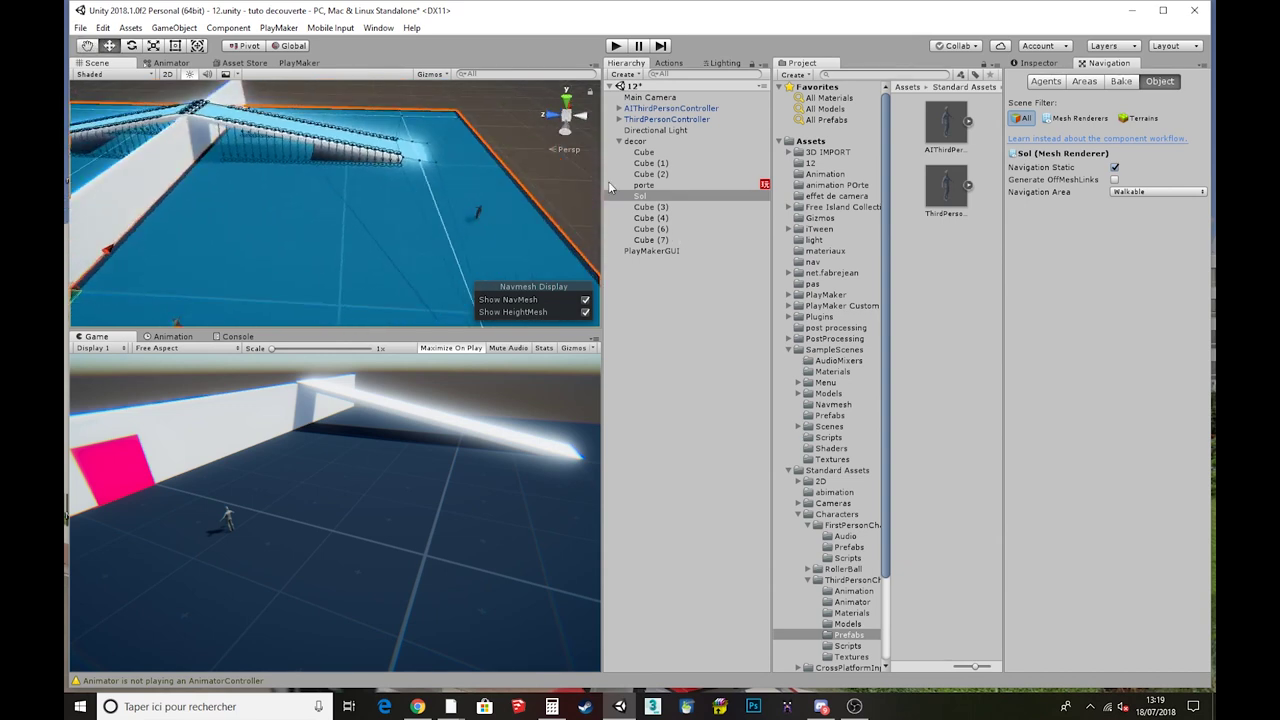
Select the AIThirdPersonController and frame it at the walkway crossing in the Scene view
click(473, 209)
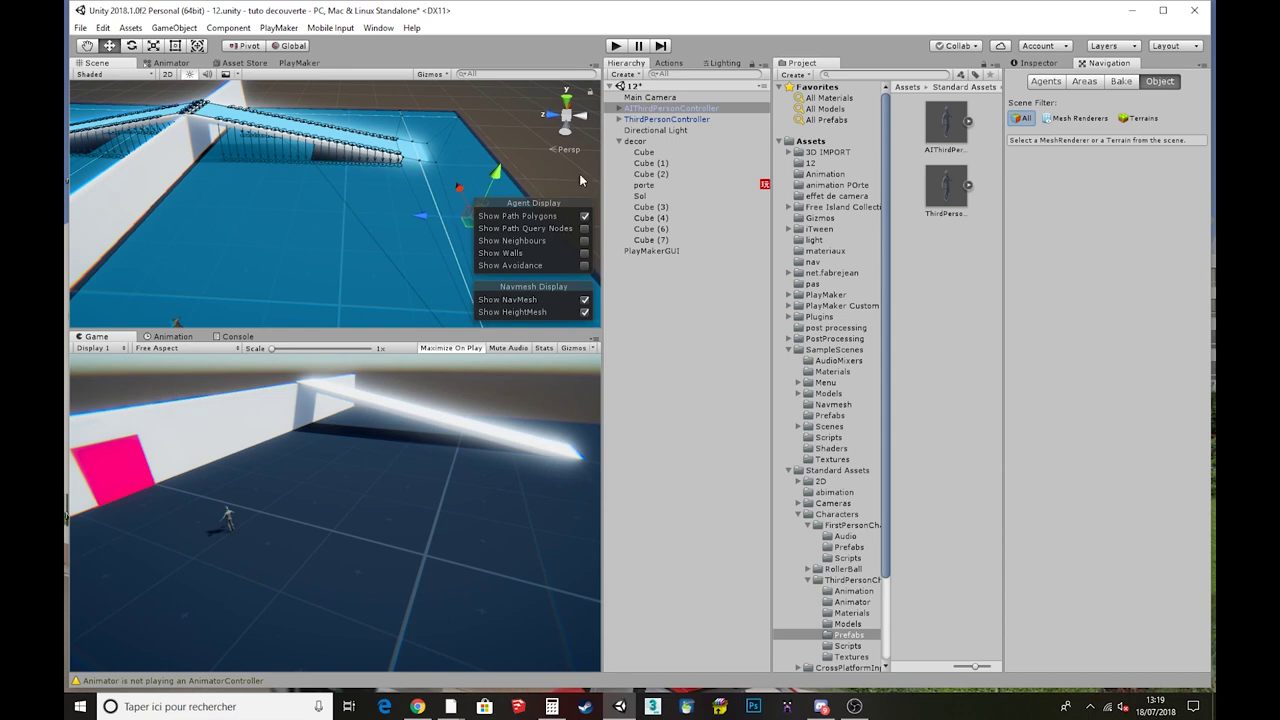
click(640, 109)
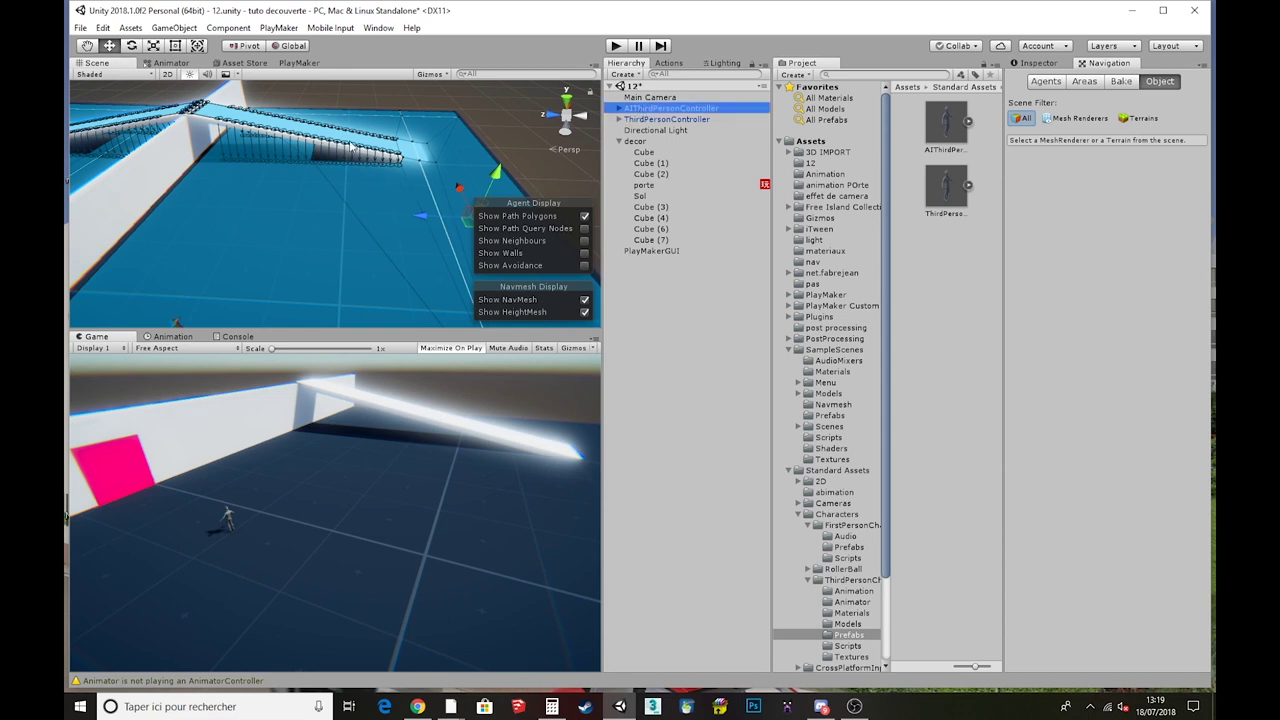
scroll(269, 128, up, 5)
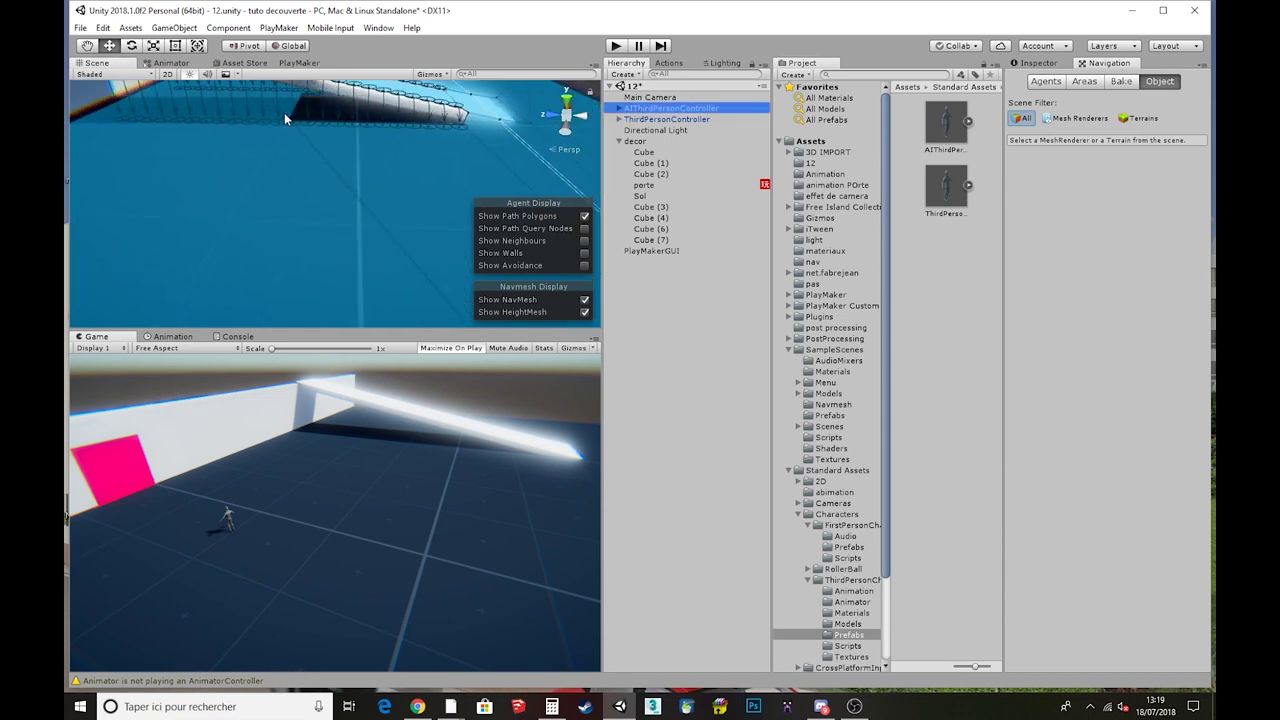
middle_drag(284, 112, 259, 244)
key(f)
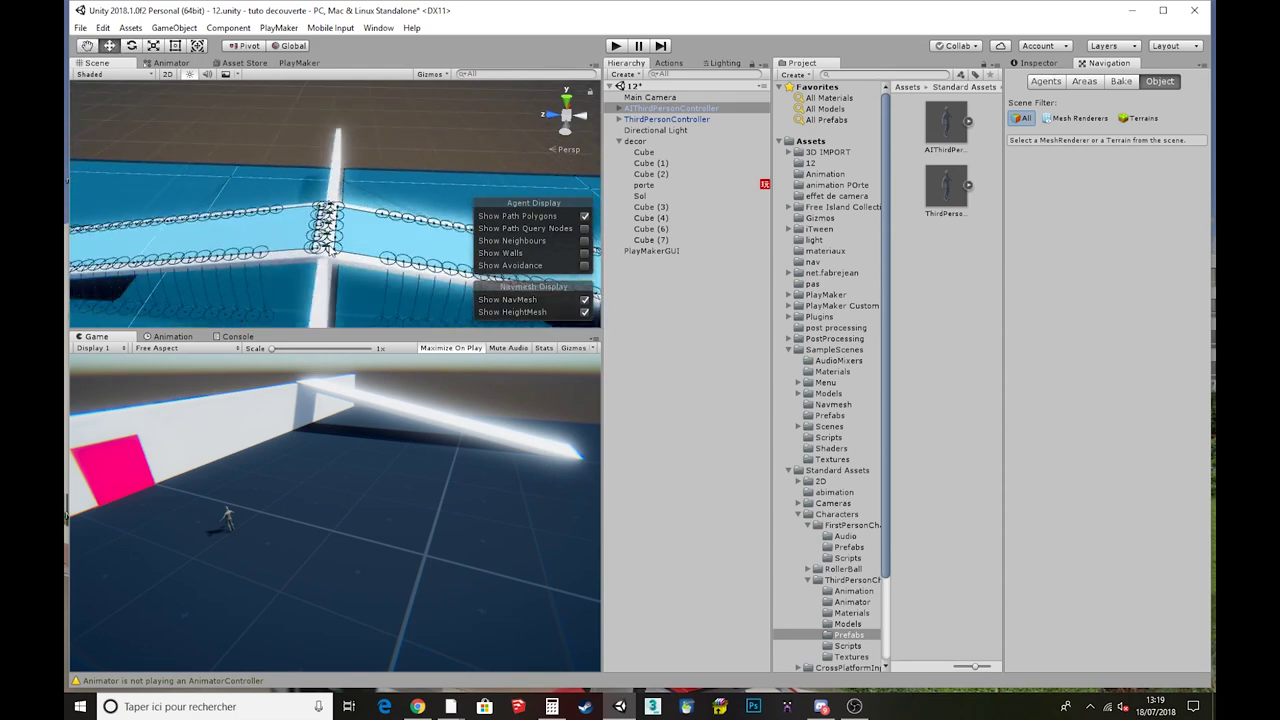
mouse_move(333, 245)
alt+mouse_down()
mouse_move(250, 228)
mouse_move(274, 185)
alt+mouse_up()
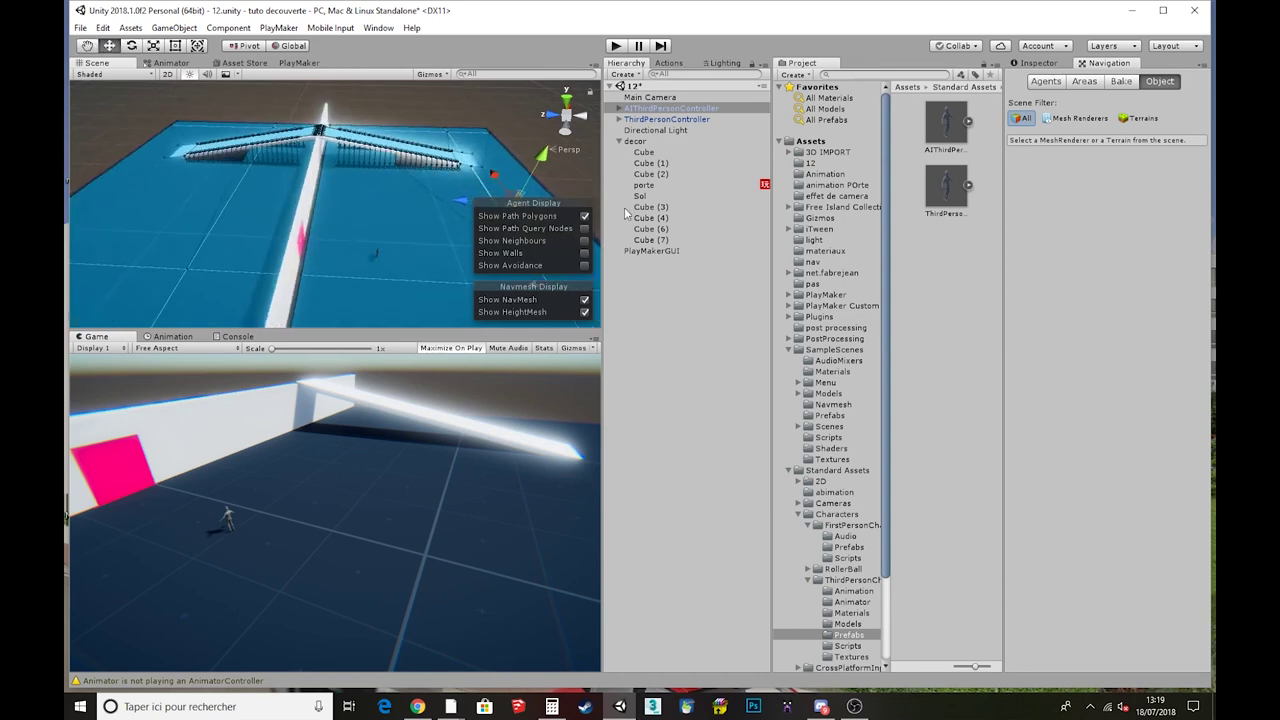
Delete AIThirdPersonController and collapse the decor group in the Hierarchy
click(646, 112)
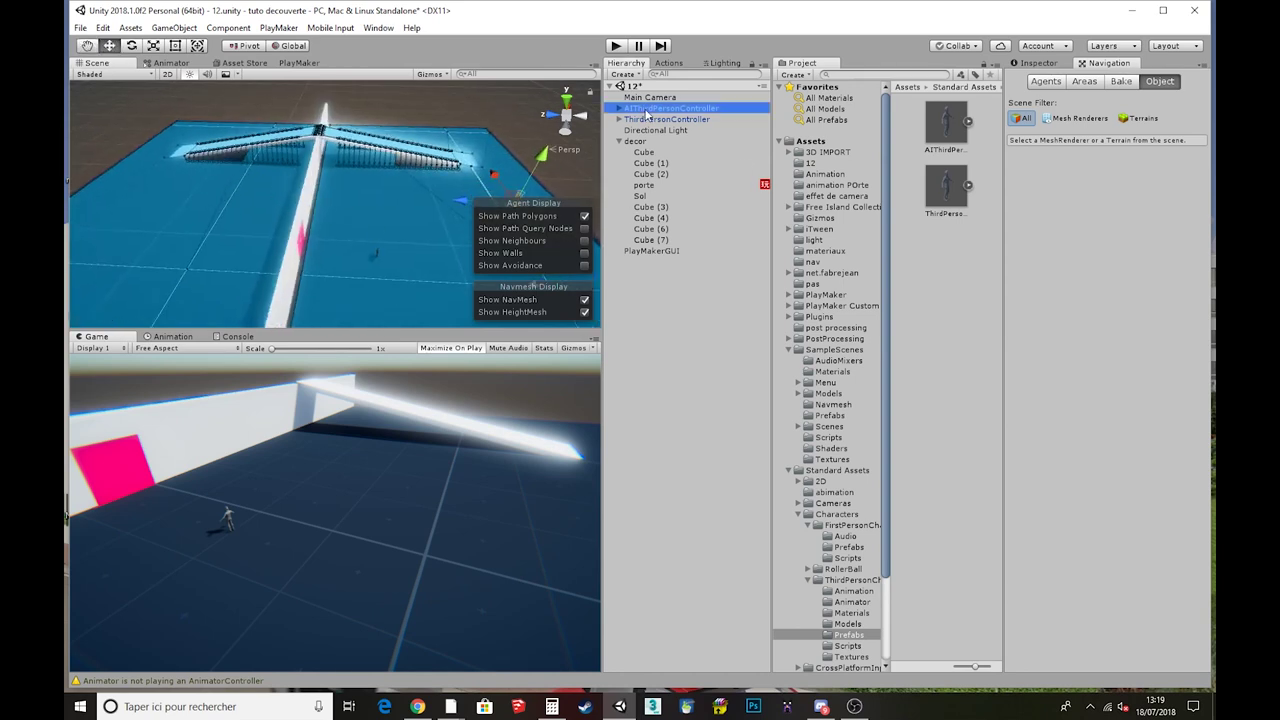
key(Delete)
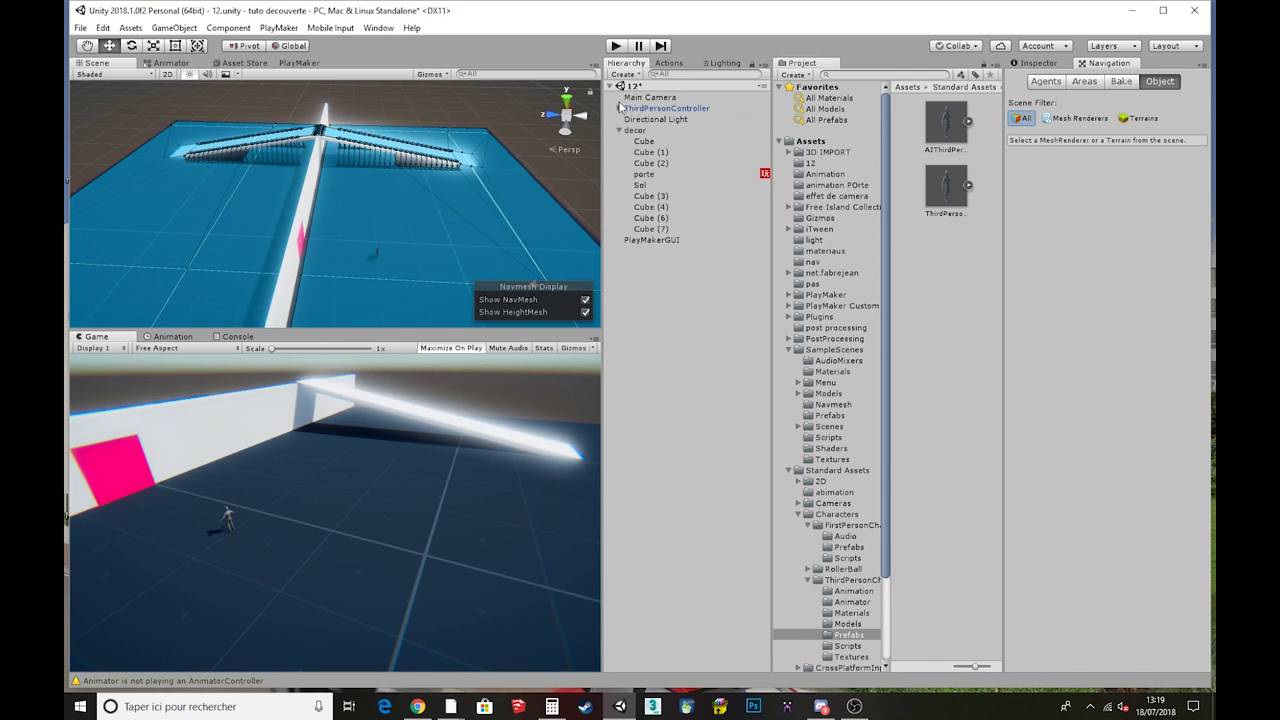
click(619, 108)
click(619, 108)
click(619, 130)
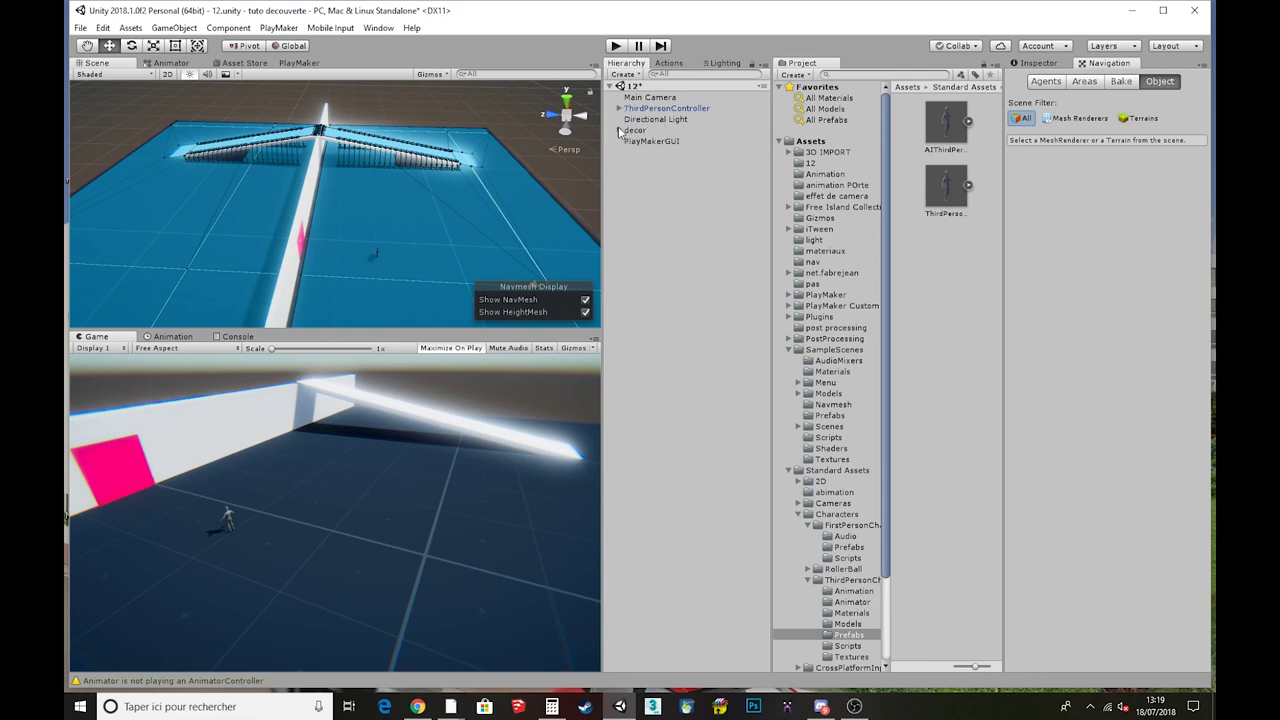
Clear the baked navmesh from the Navigation window's Bake tab, then return to the Inspector
right_drag(362, 232, 388, 185)
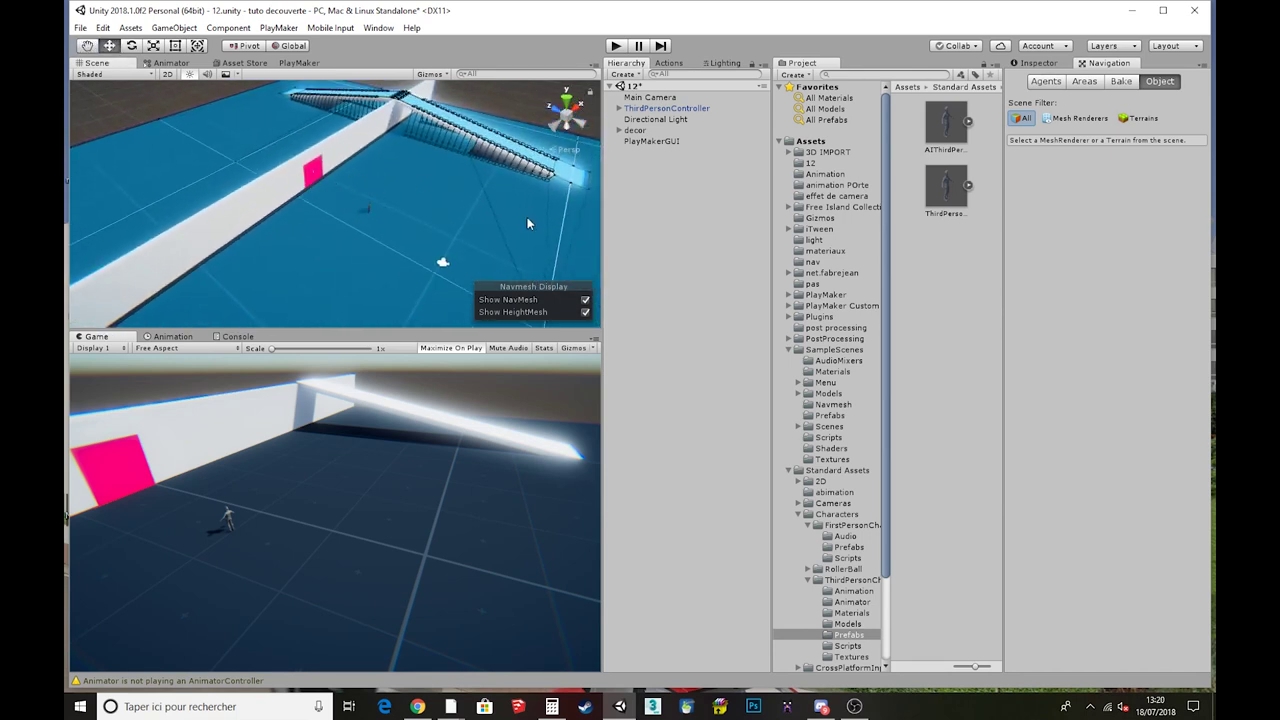
click(1124, 84)
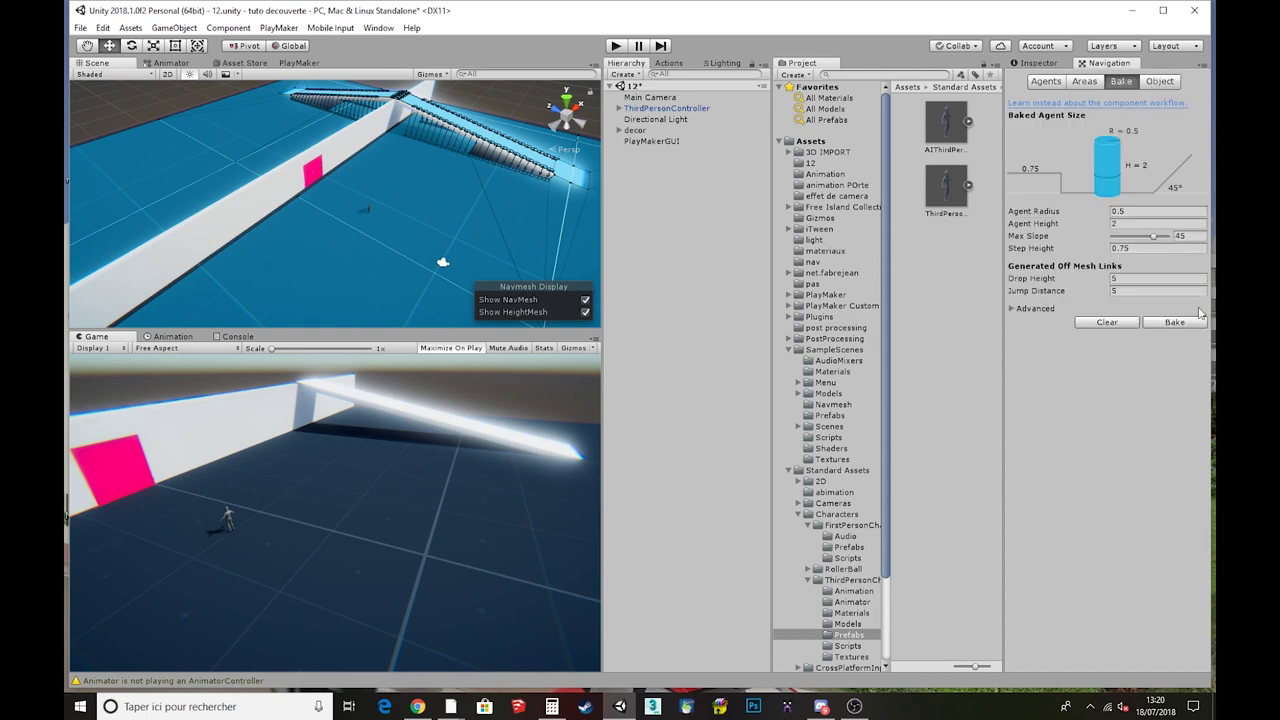
click(1107, 322)
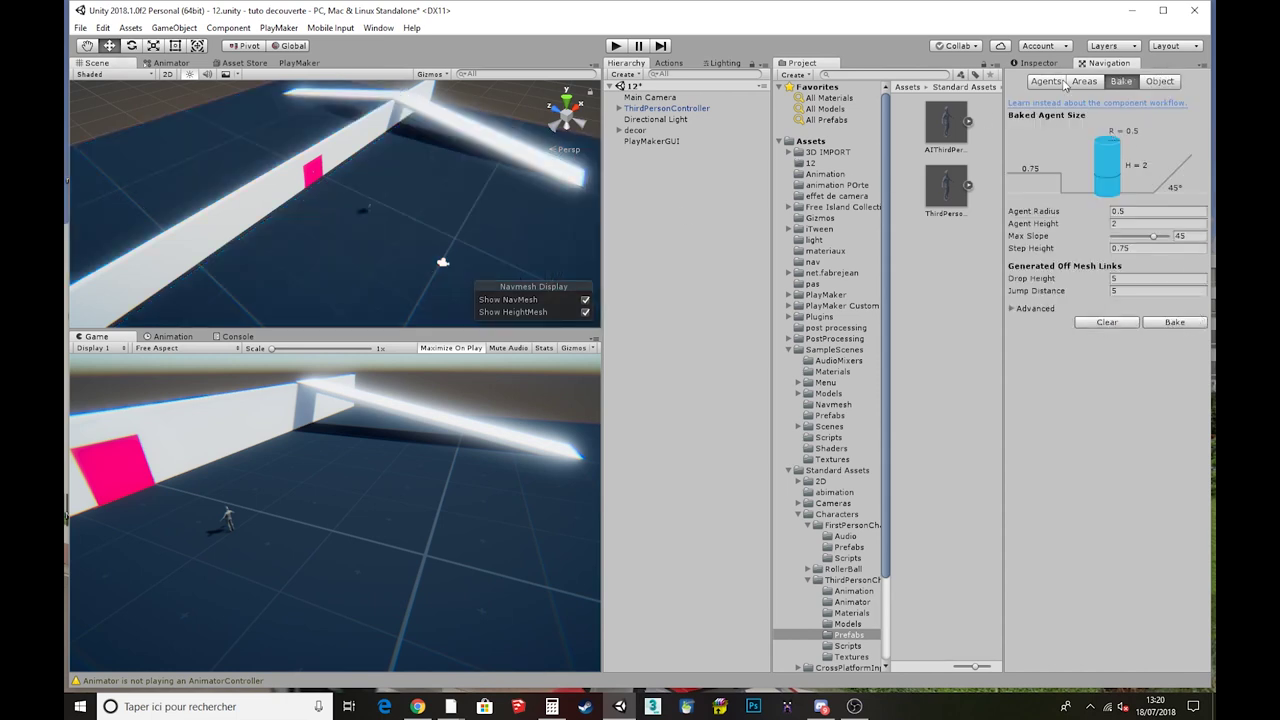
click(1050, 81)
click(1046, 64)
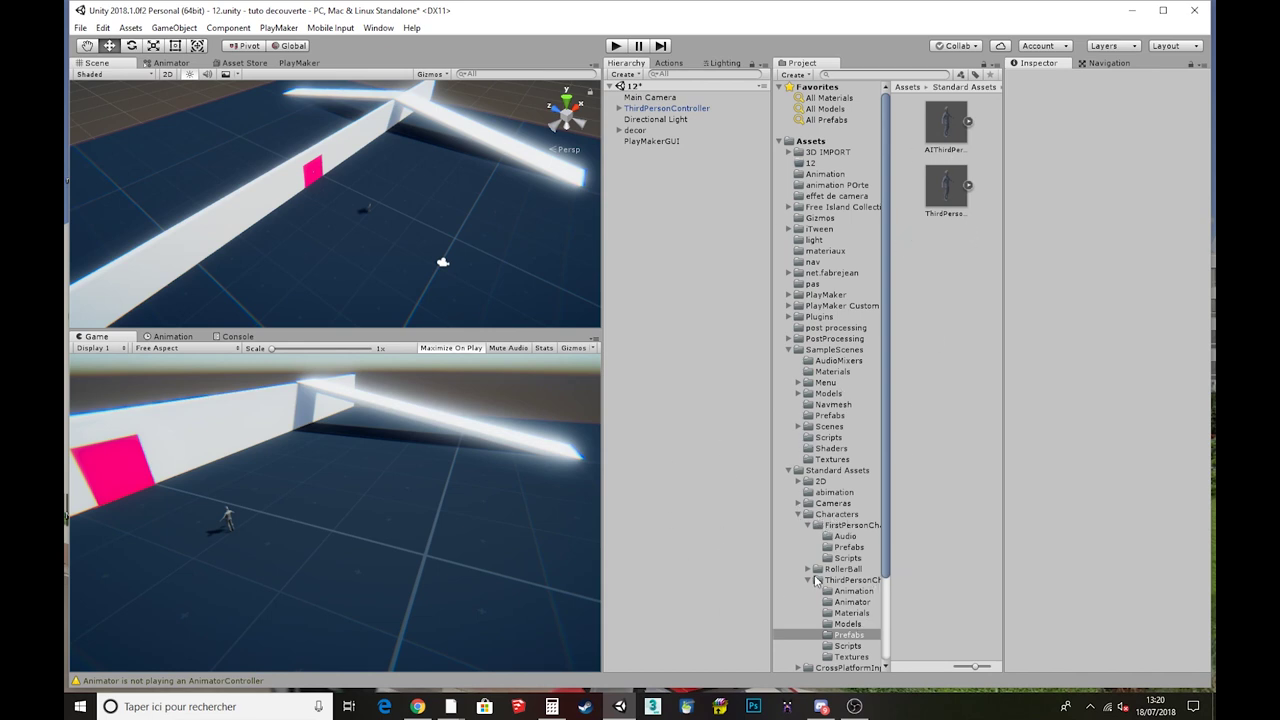
Drag the AIThirdPersonController prefab from ThirdPersonCharacter > Prefabs onto the floor in the scene
click(849, 632)
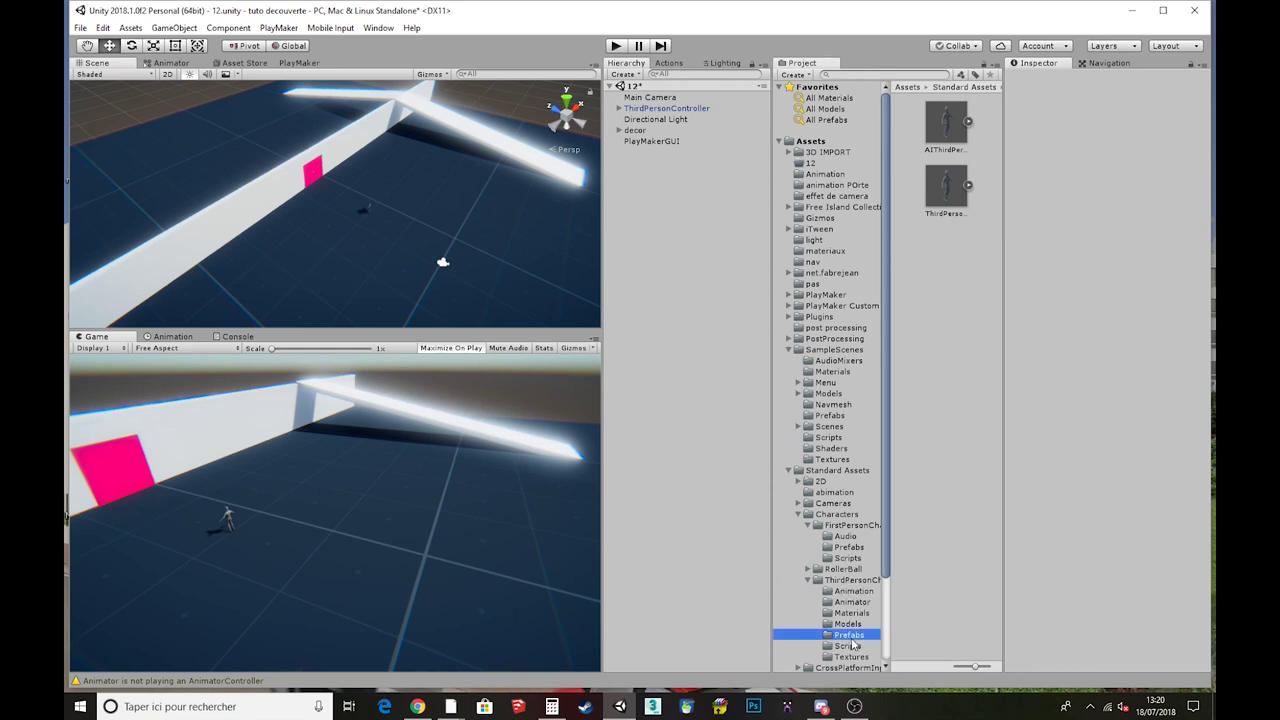
click(948, 128)
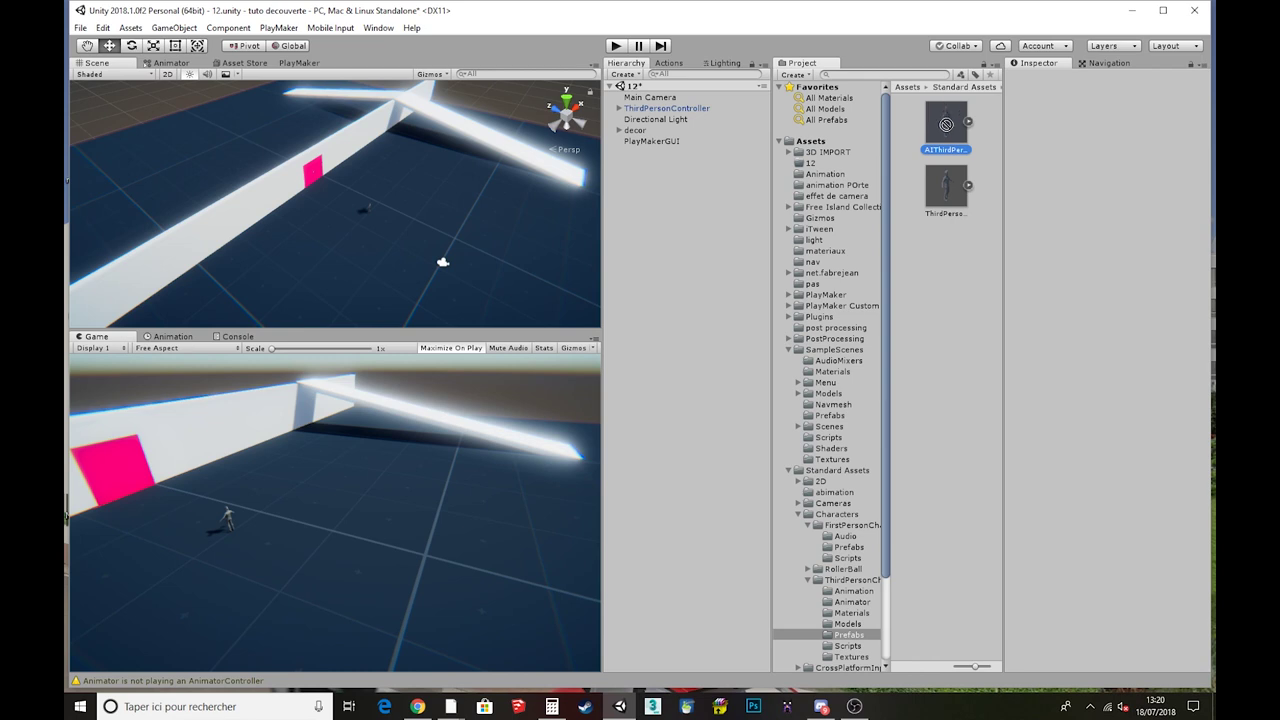
drag(950, 133, 645, 182)
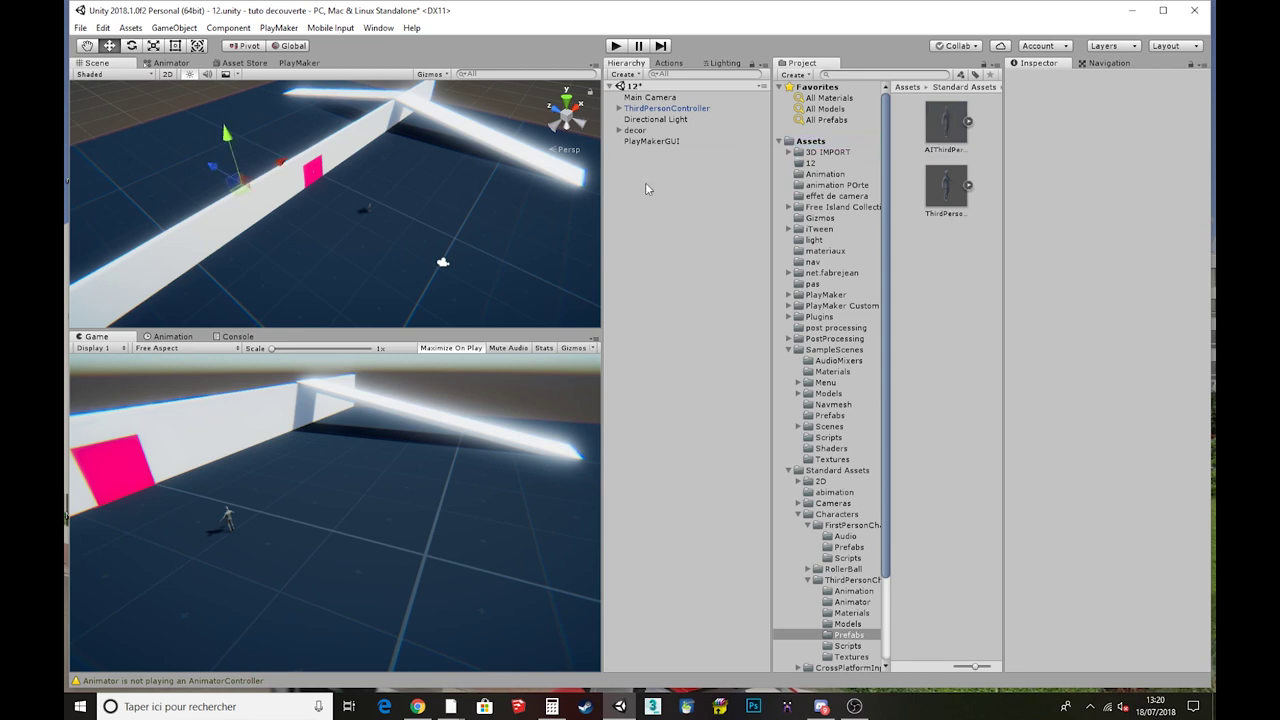
mouse_move(218, 181)
mouse_down()
mouse_move(460, 272)
mouse_move(452, 283)
mouse_up()
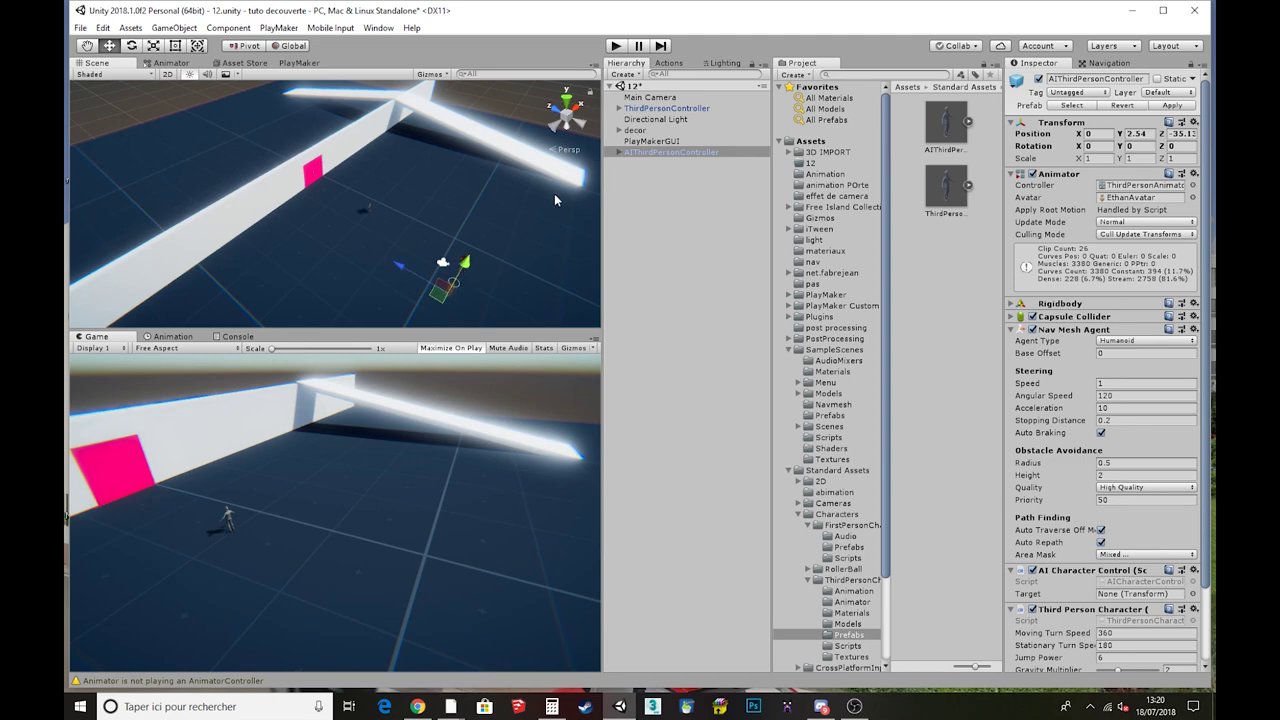
Frame the AIThirdPersonController and raise it above the floor to Y 4.45
click(535, 218)
key(f)
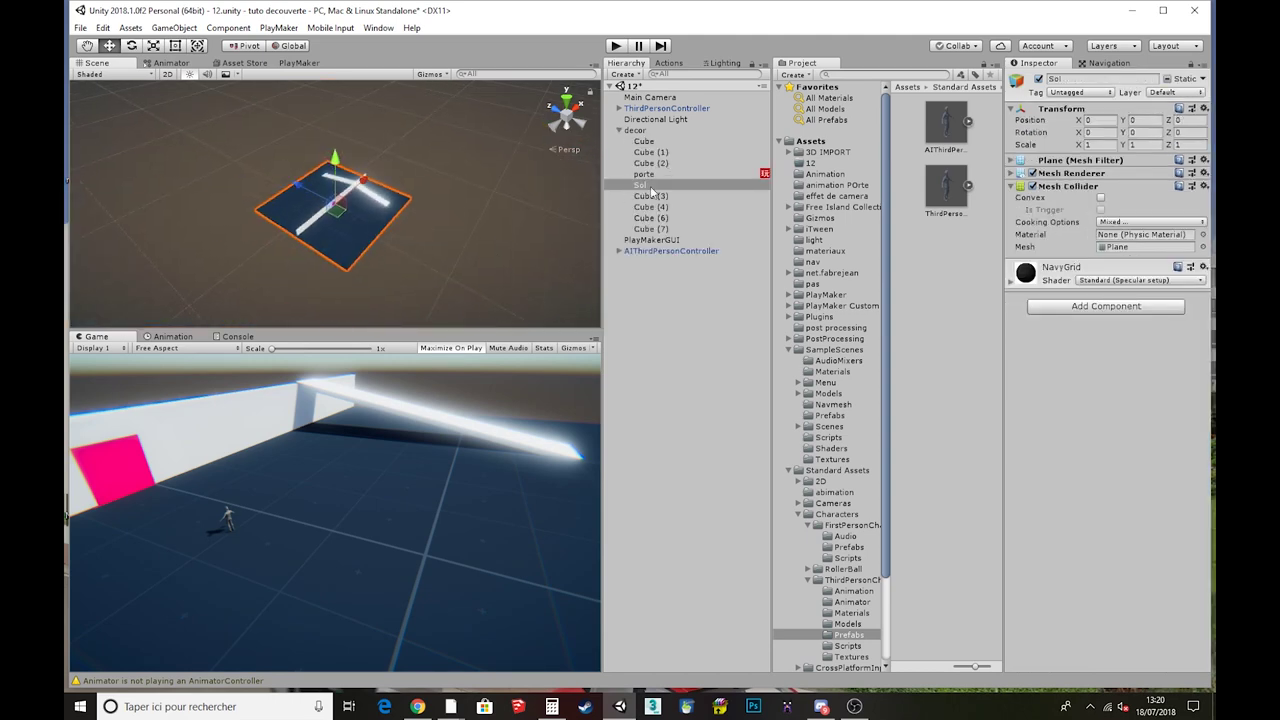
drag(662, 251, 287, 255)
key(f)
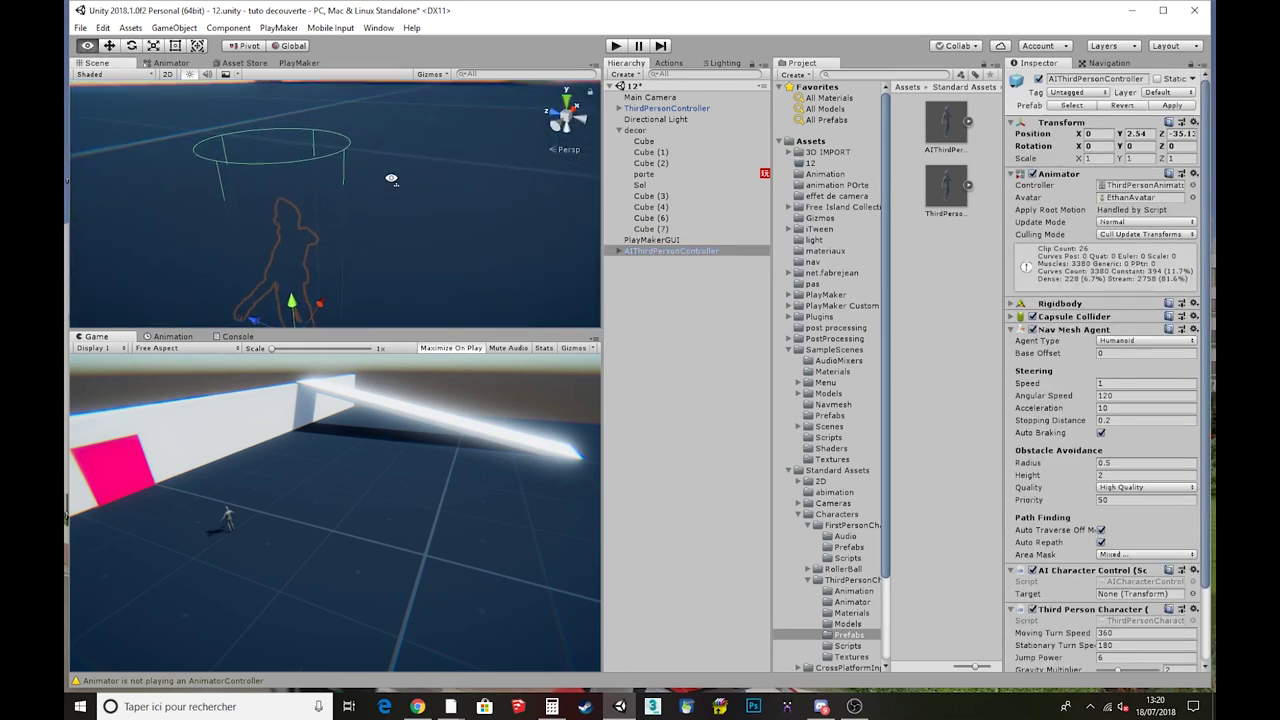
mouse_move(391, 178)
alt+mouse_down()
mouse_move(337, 240)
mouse_move(314, 176)
alt+mouse_up()
alt+drag(314, 176, 320, 194)
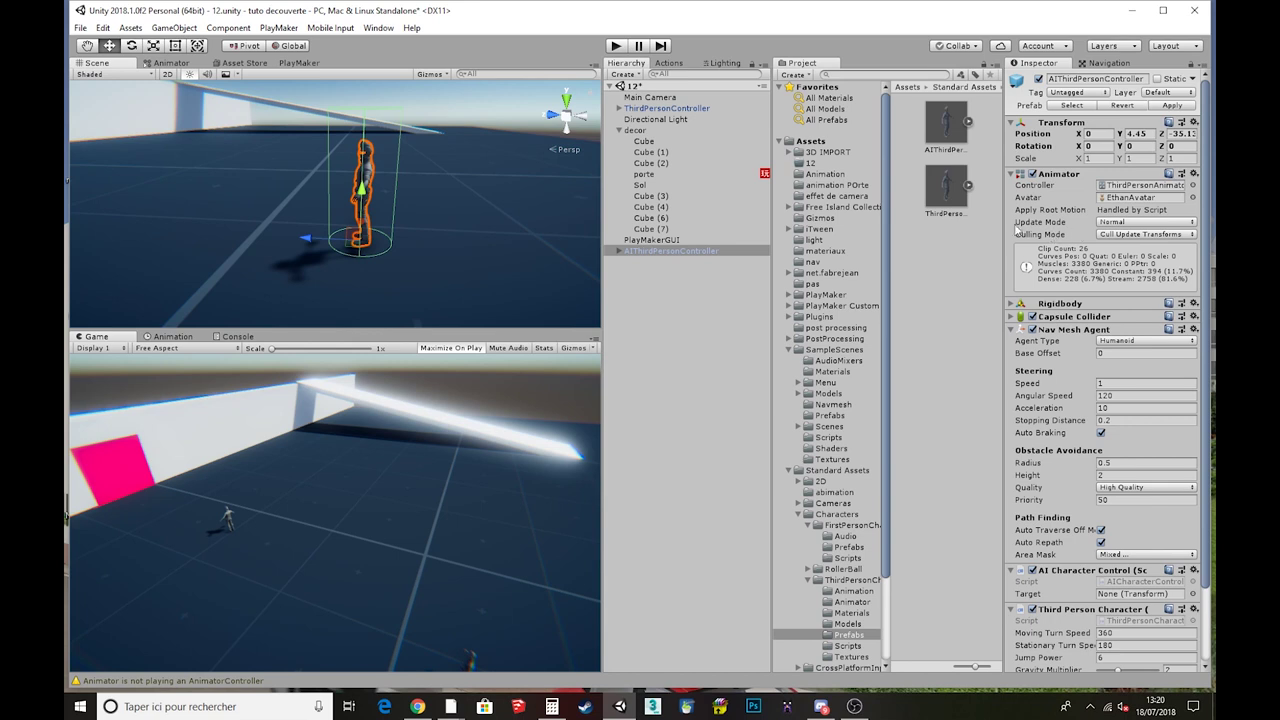
Fold the character's components and set the Nav Mesh Agent Speed to 1
click(1012, 175)
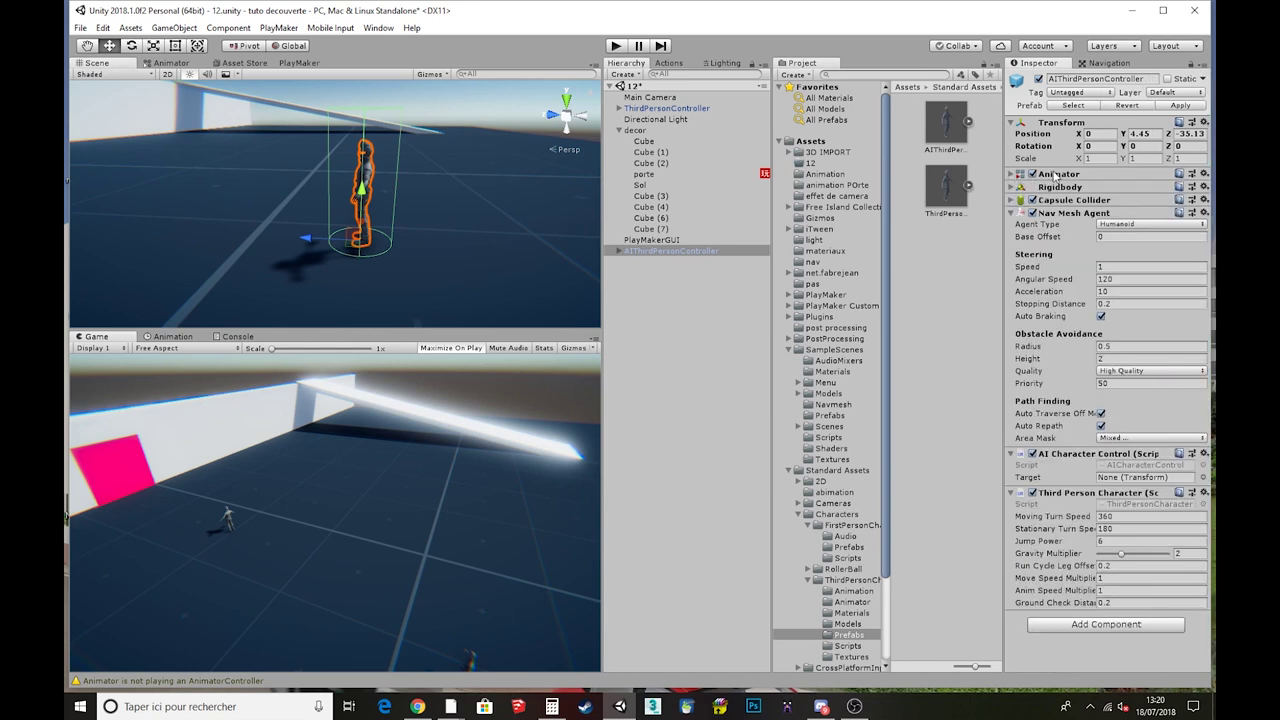
click(1011, 213)
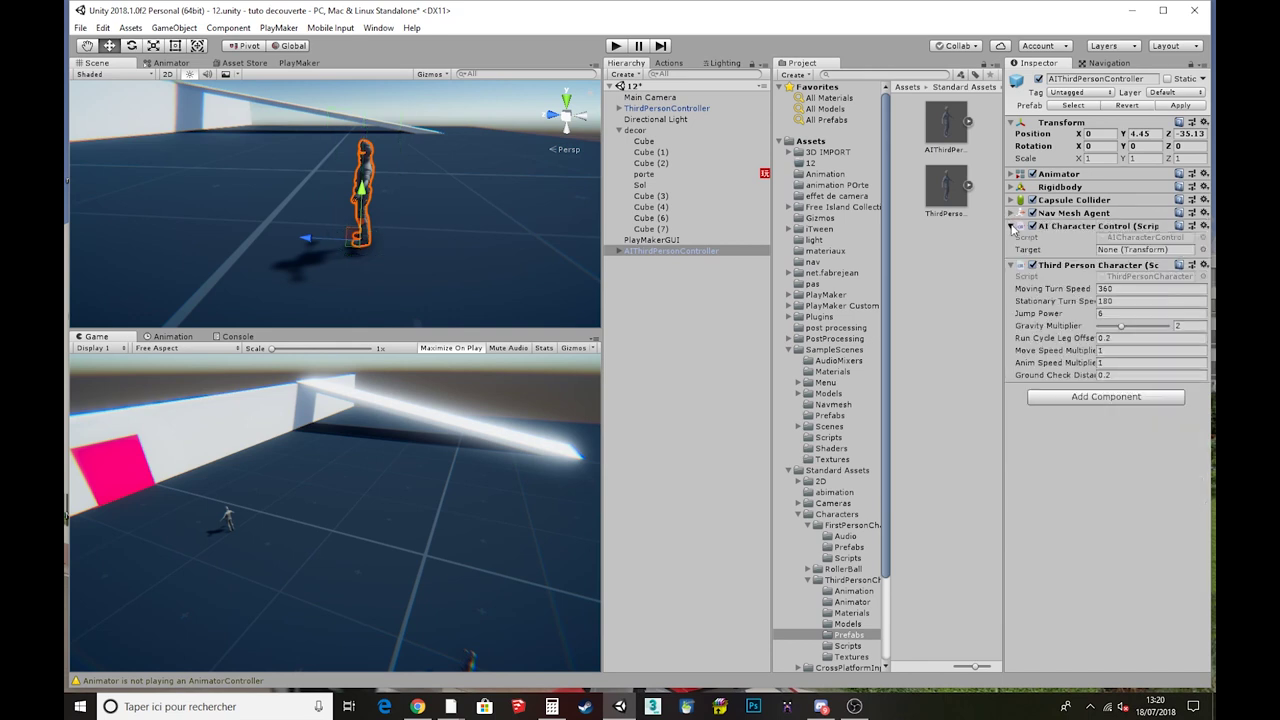
click(1012, 226)
click(1040, 239)
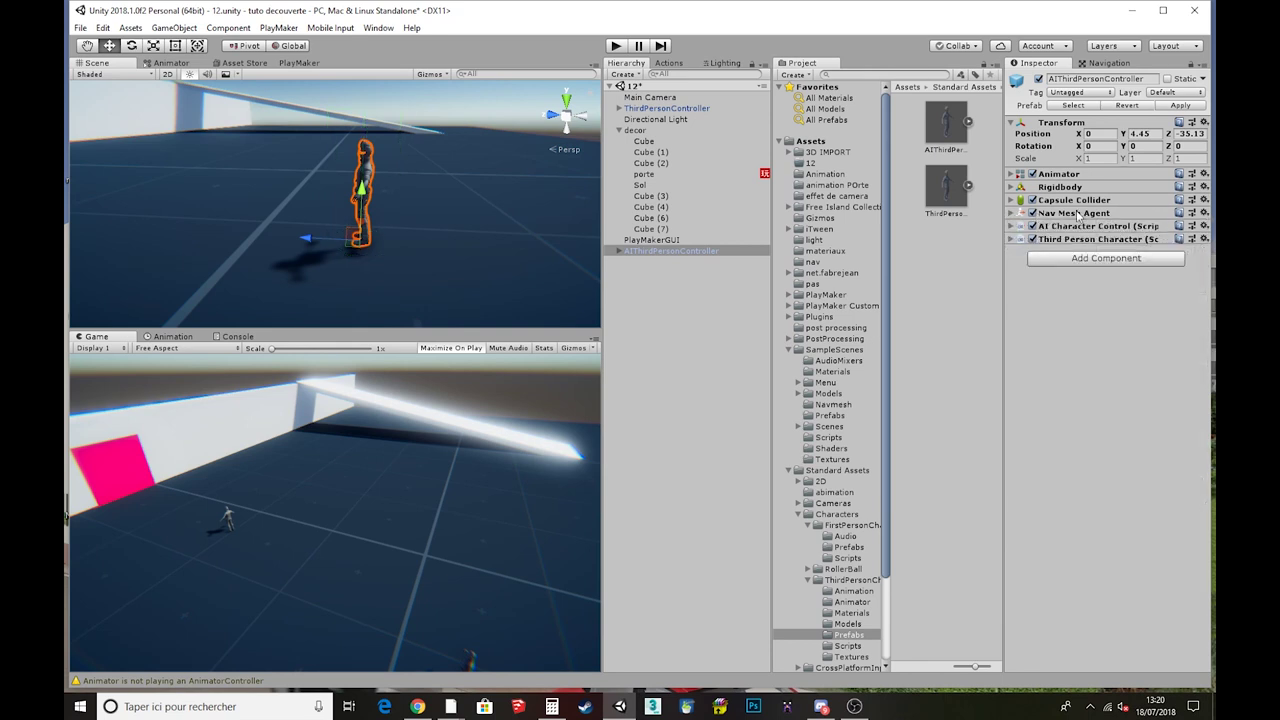
click(1012, 213)
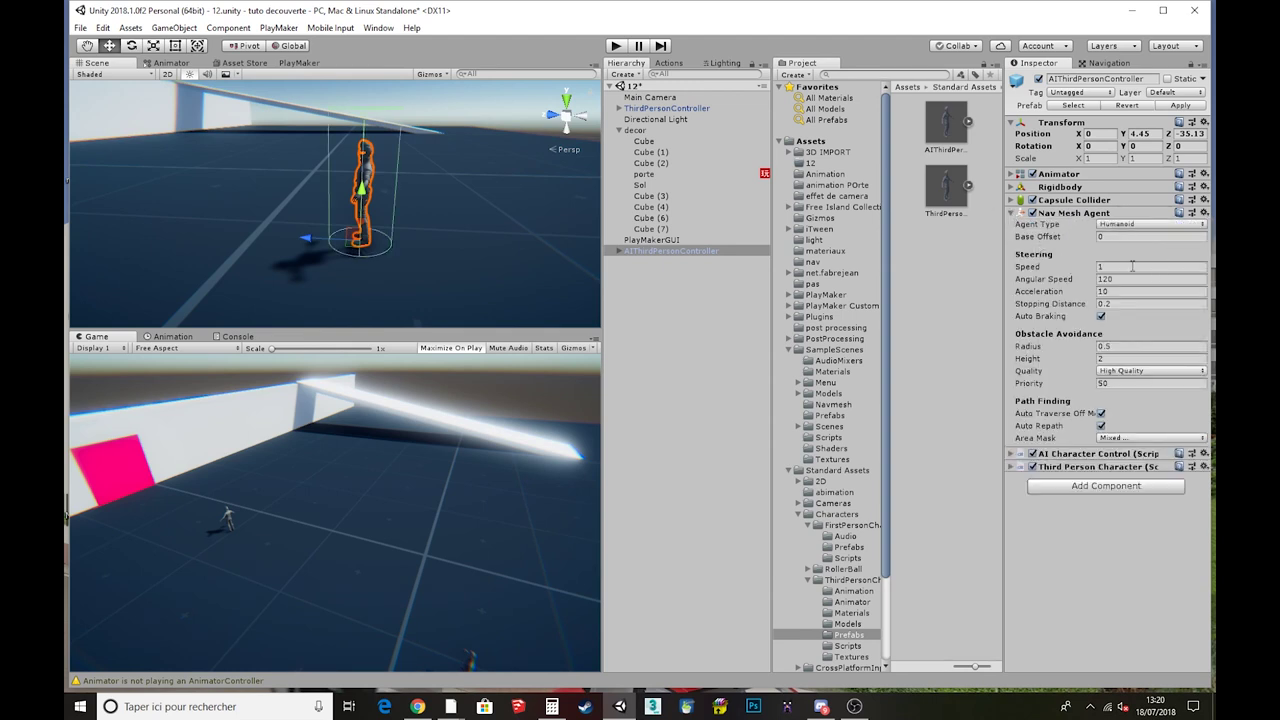
text(1)
click(1011, 213)
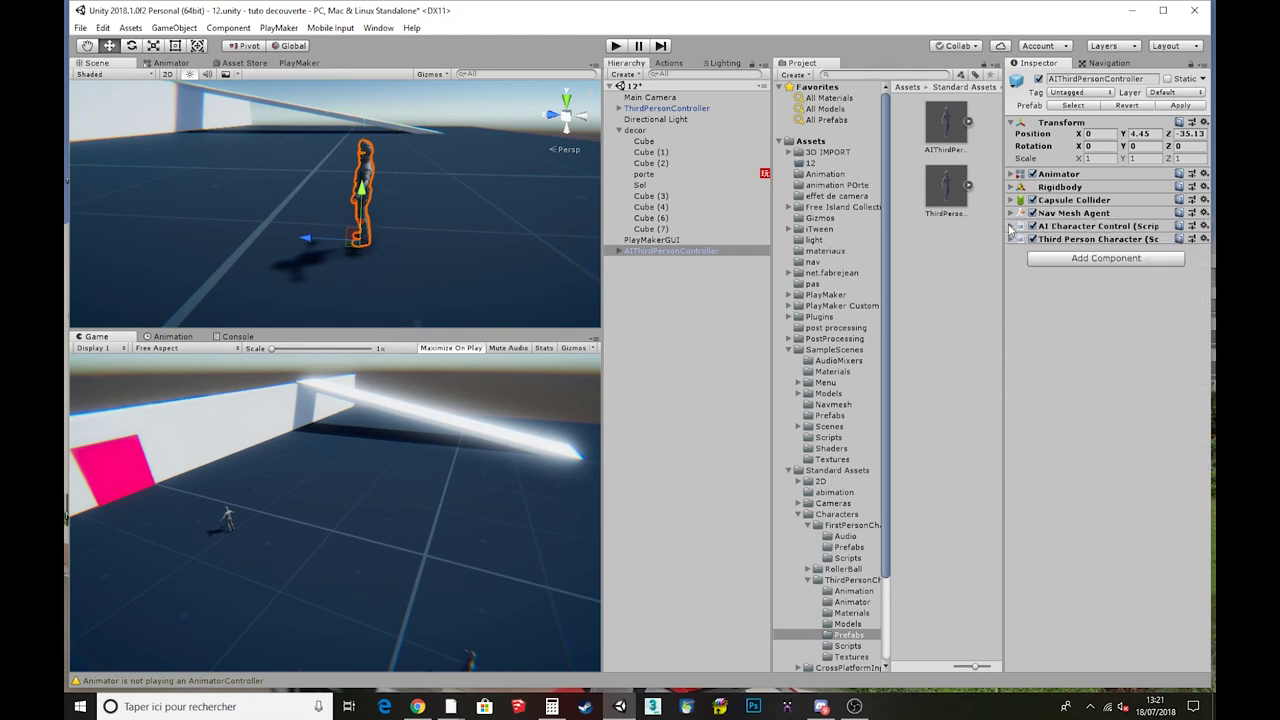
click(1011, 226)
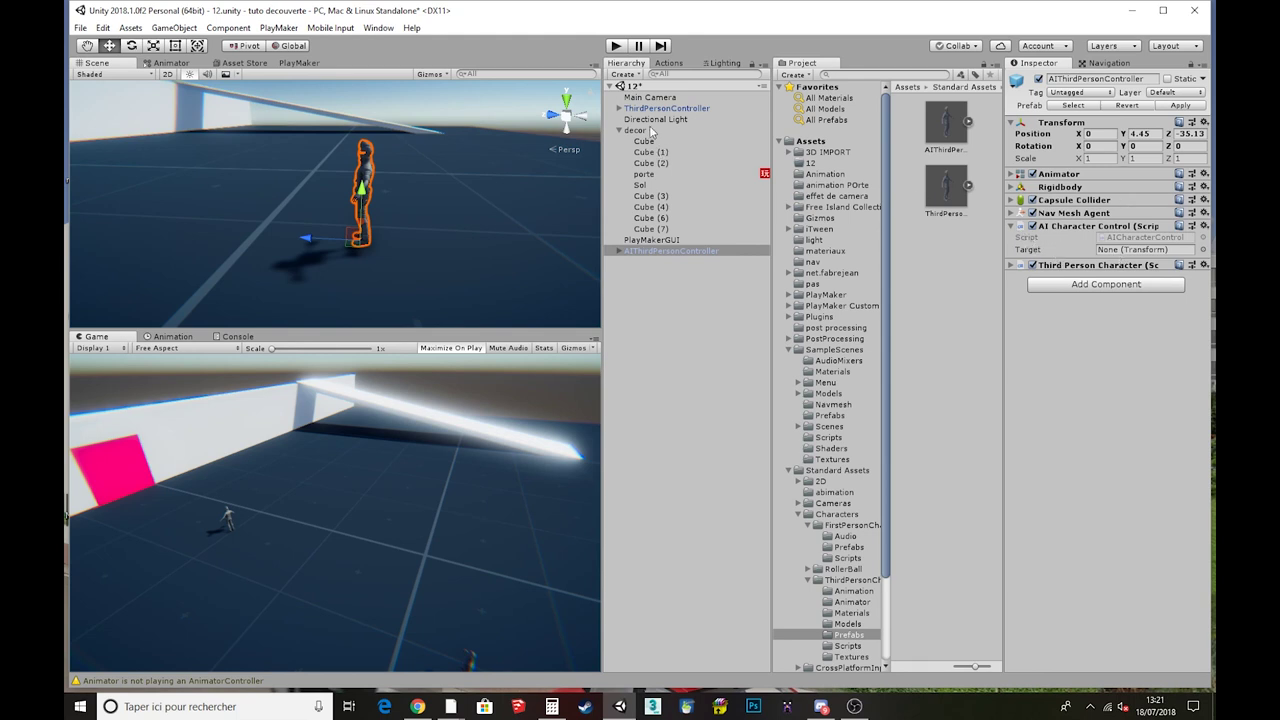
Review the Third Person Character settings, fold all components, and start Play mode
mouse_move(645, 108)
mouse_down()
mouse_move(683, 108)
mouse_move(1124, 252)
mouse_up()
click(1012, 226)
click(1011, 239)
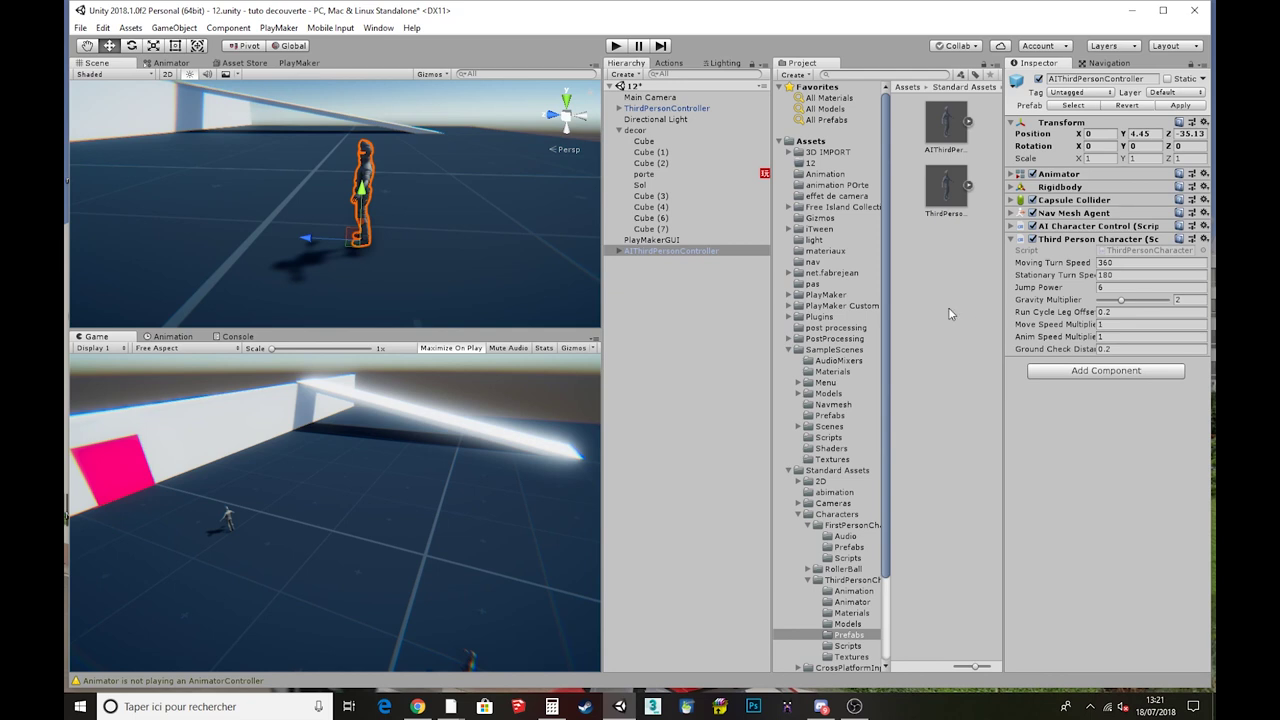
click(1012, 240)
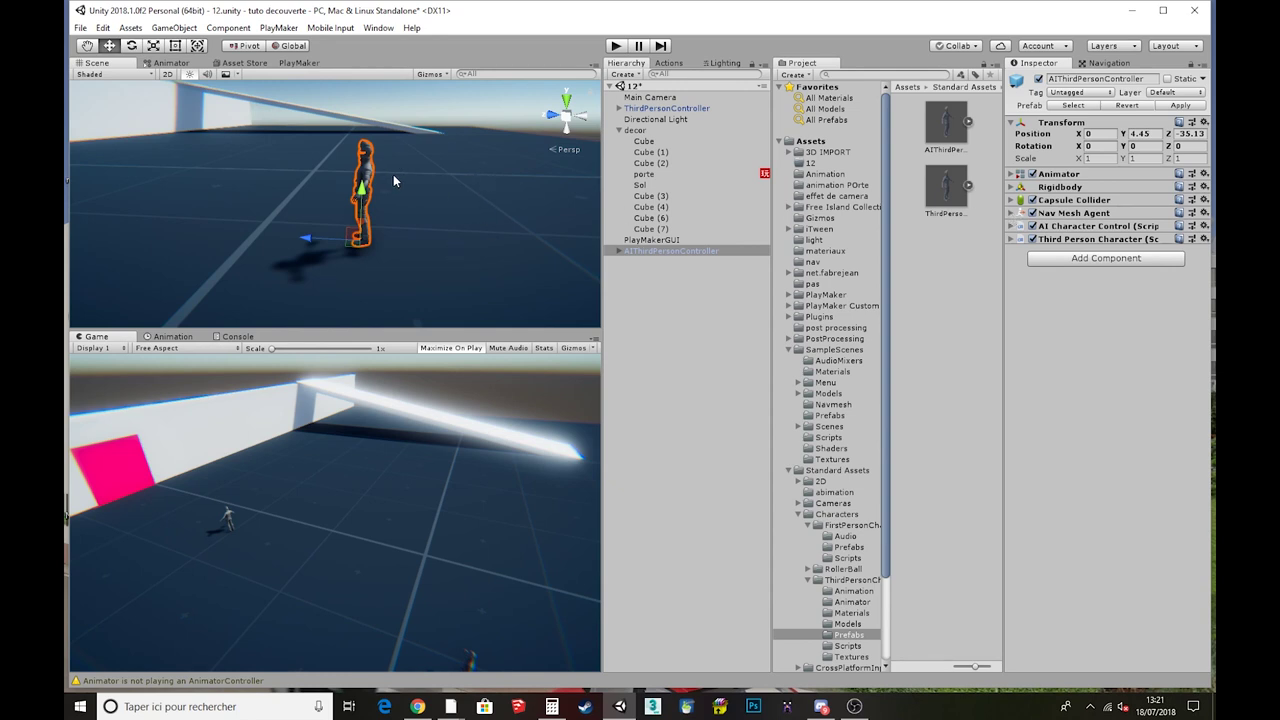
click(620, 47)
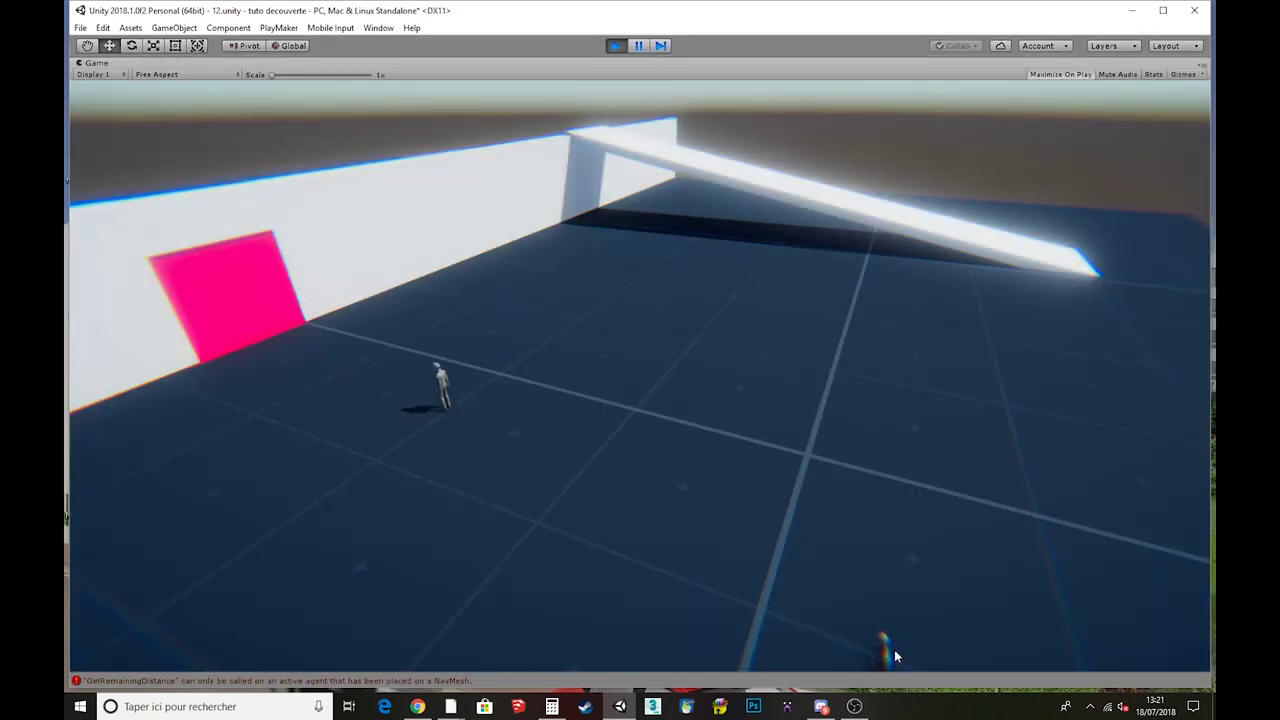
Stop Play mode after the NavMesh error and orbit the Scene view around the character
click(615, 46)
right_drag(380, 213, 264, 247)
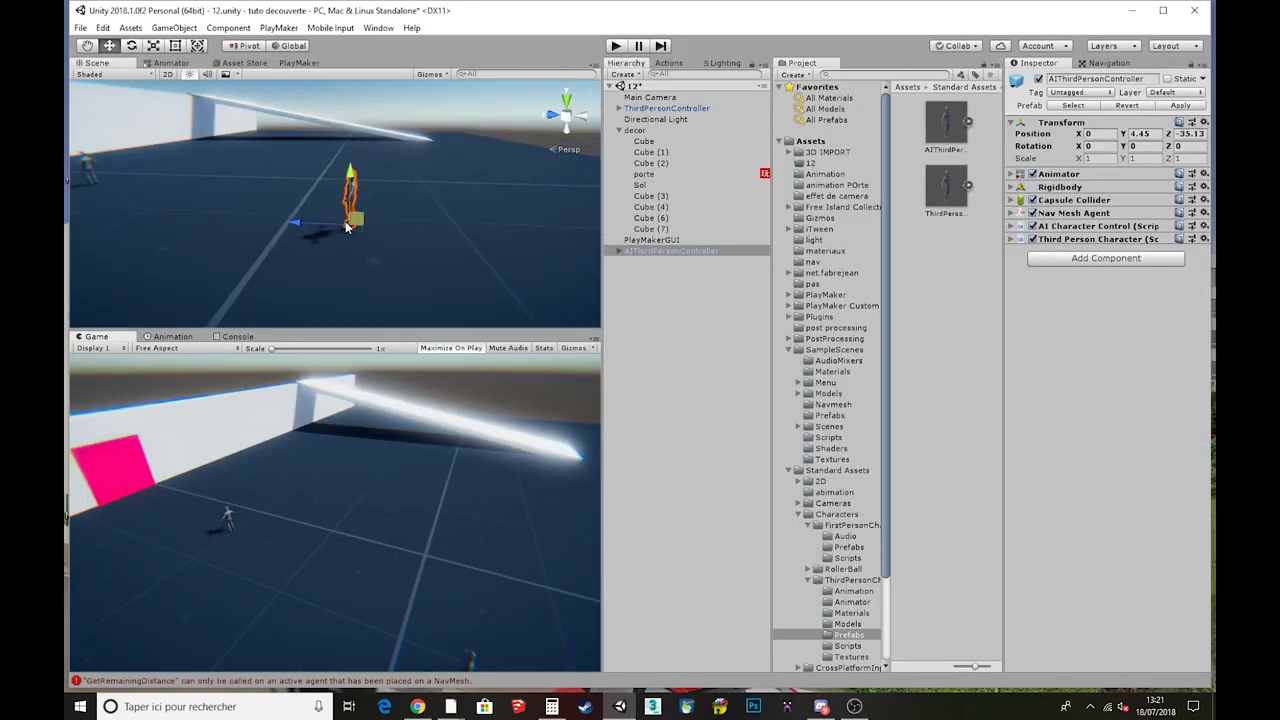
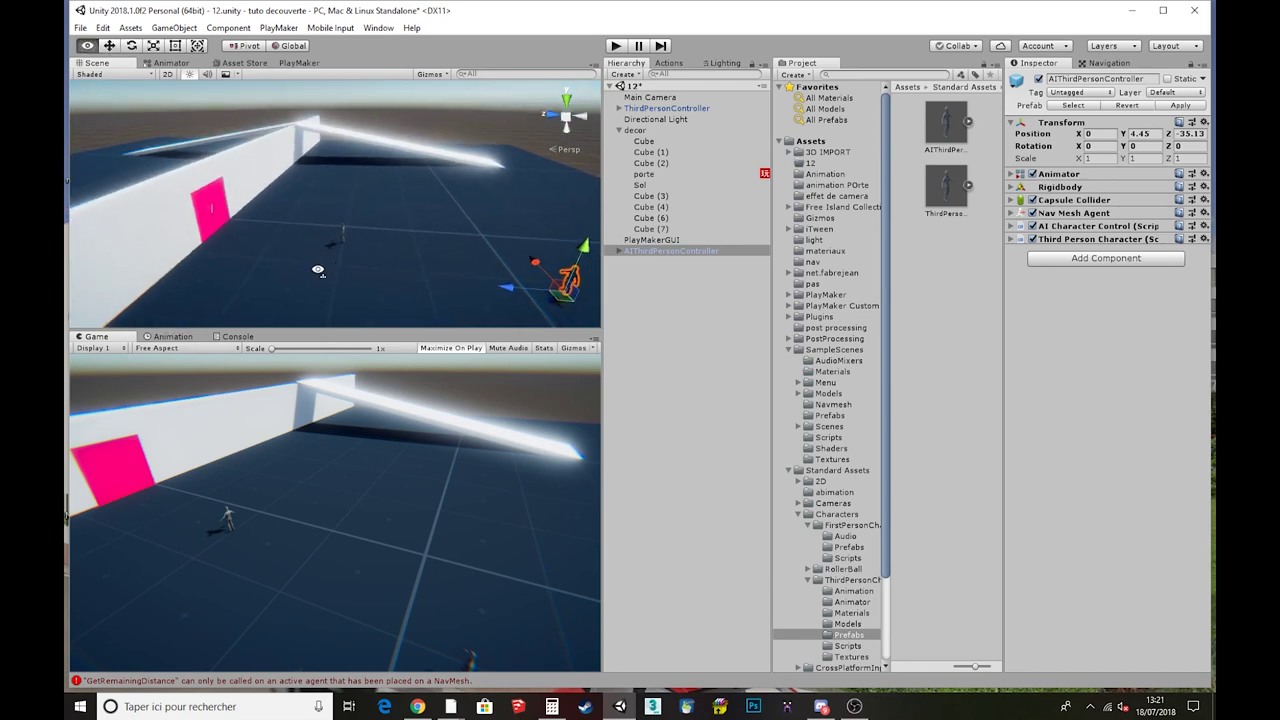
Align the Main Camera with the current Scene view using Align With View
click(649, 98)
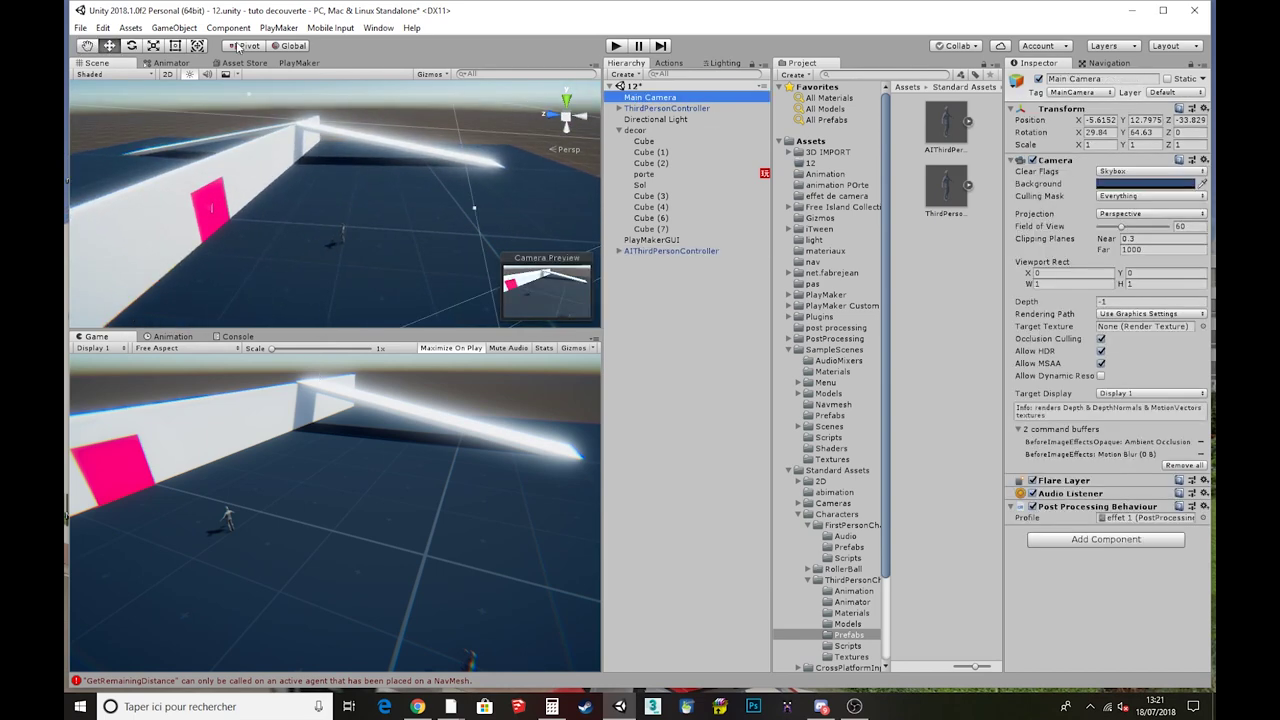
click(174, 27)
click(207, 346)
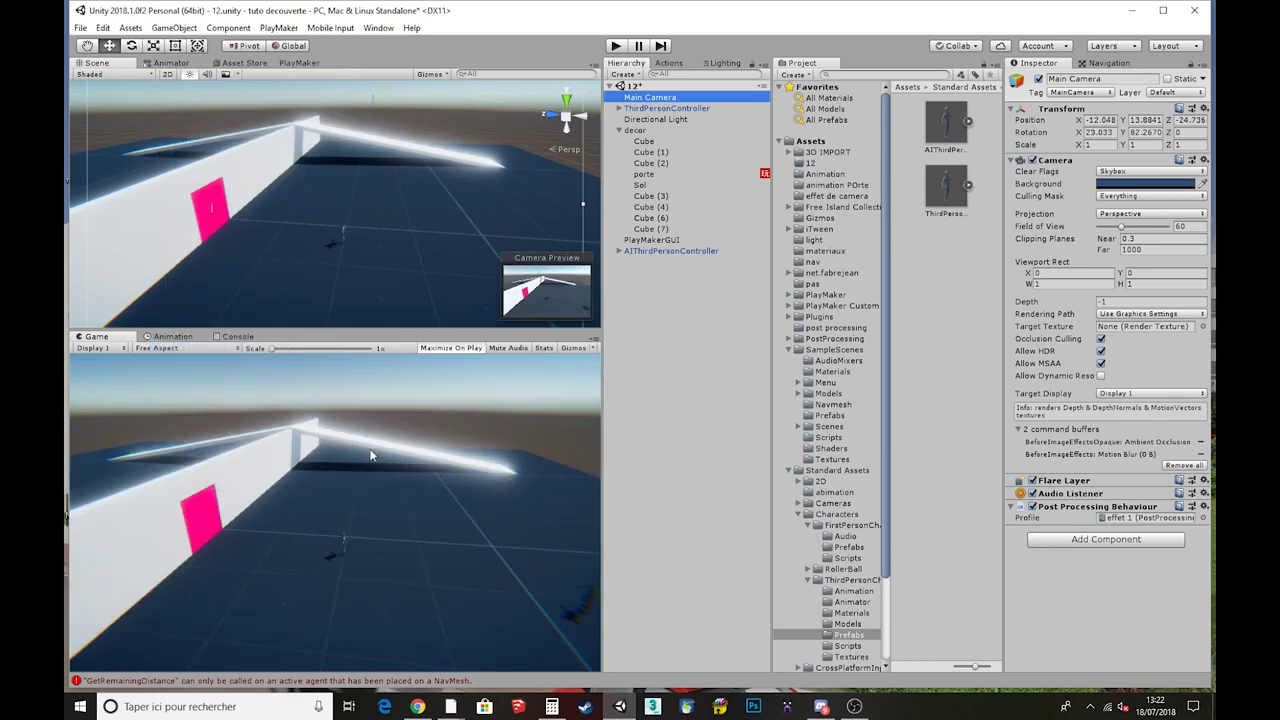
Move the AI character to a new spot on the floor with the move gizmo
click(554, 278)
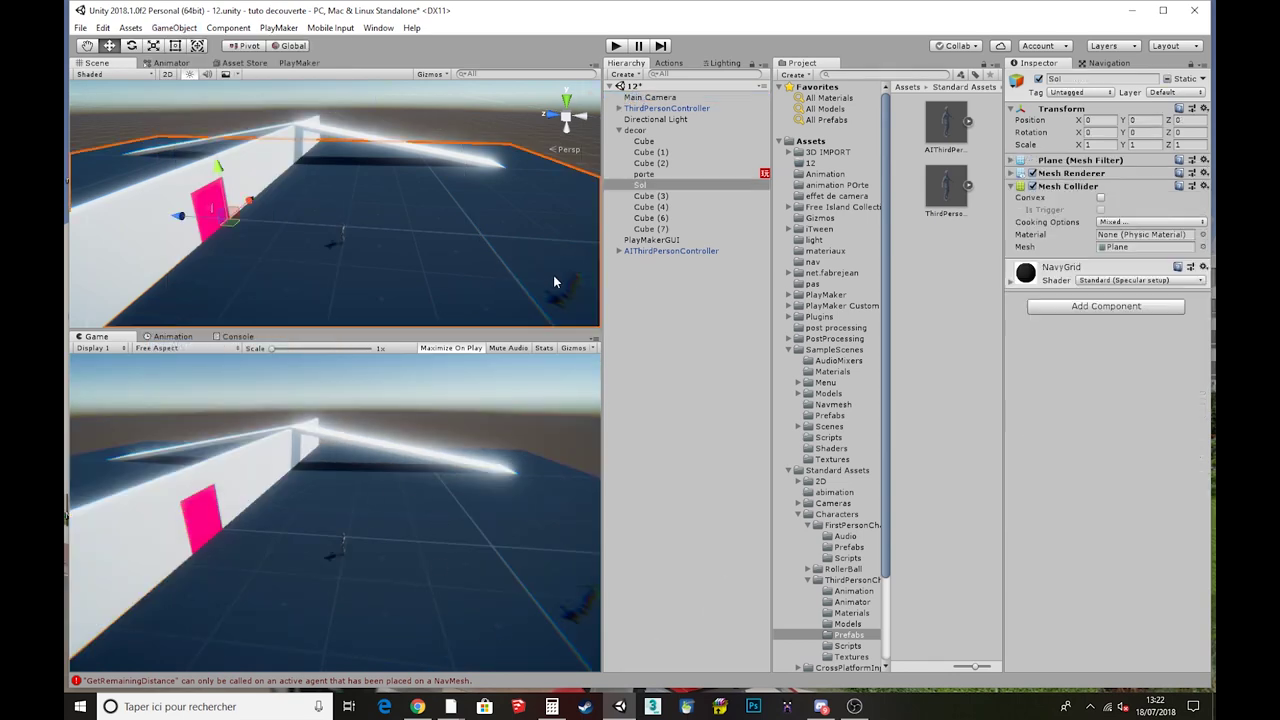
click(573, 290)
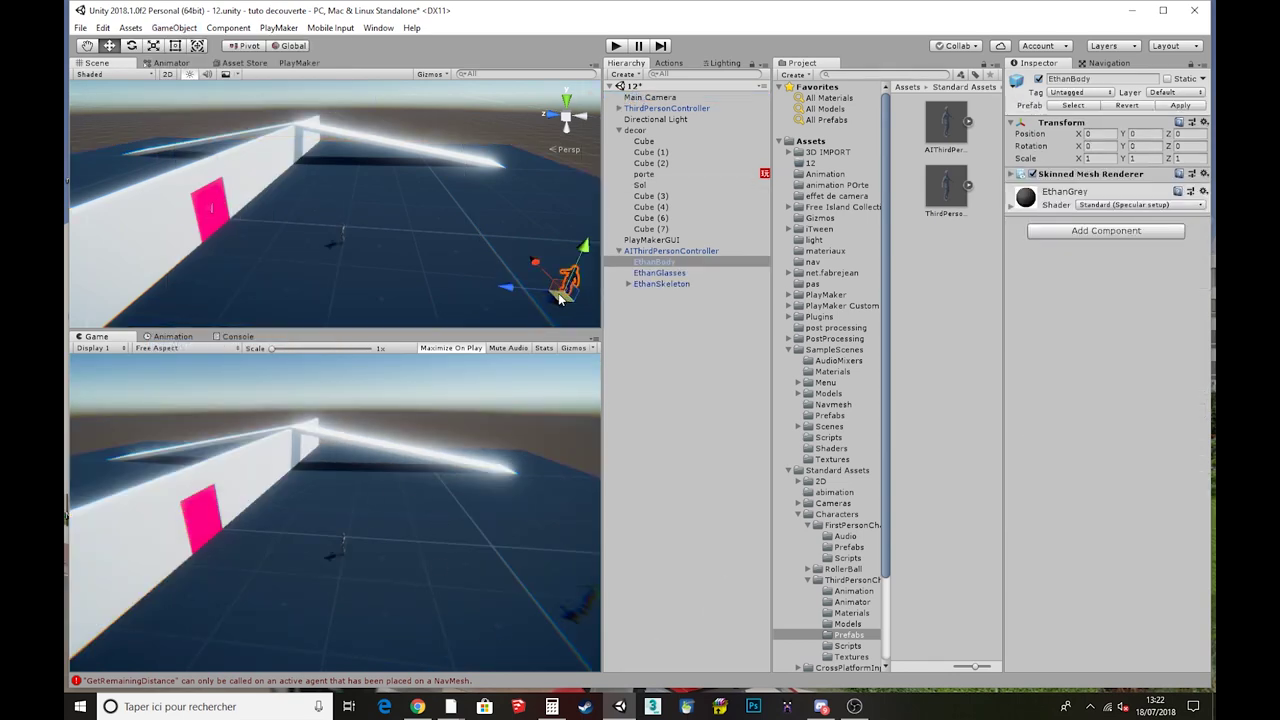
drag(563, 286, 439, 216)
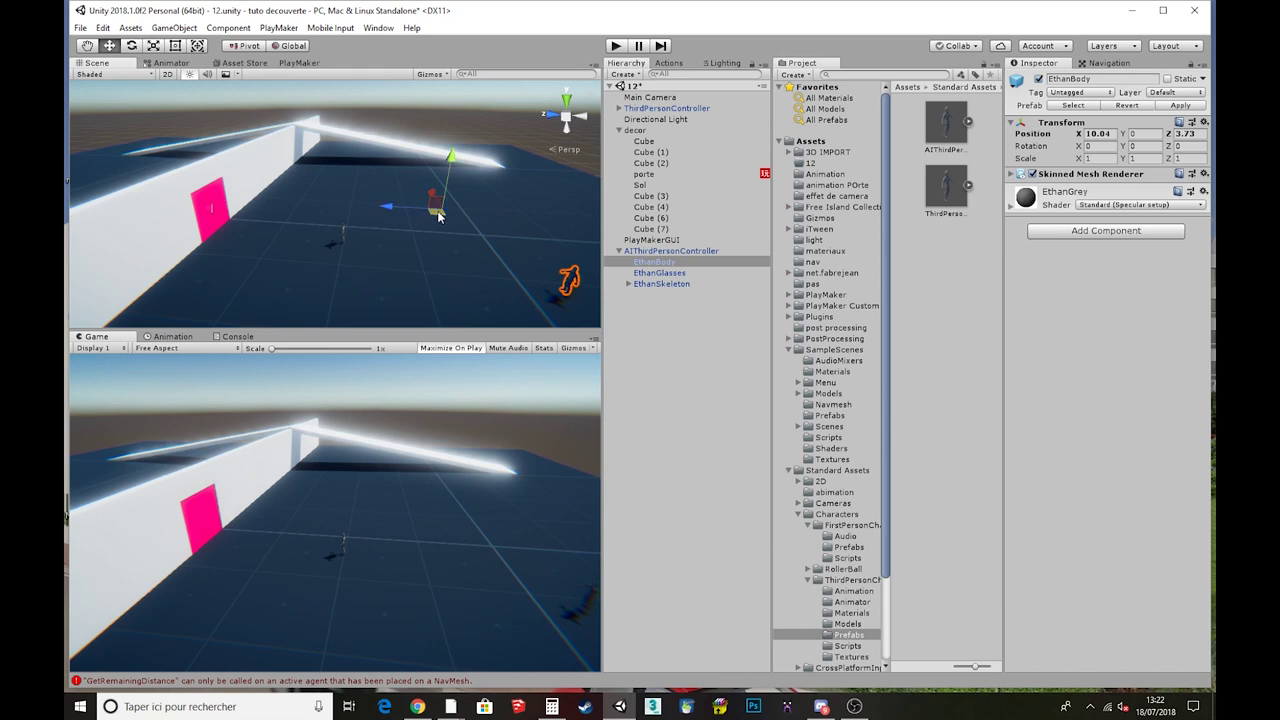
click(570, 290)
drag(560, 300, 511, 276)
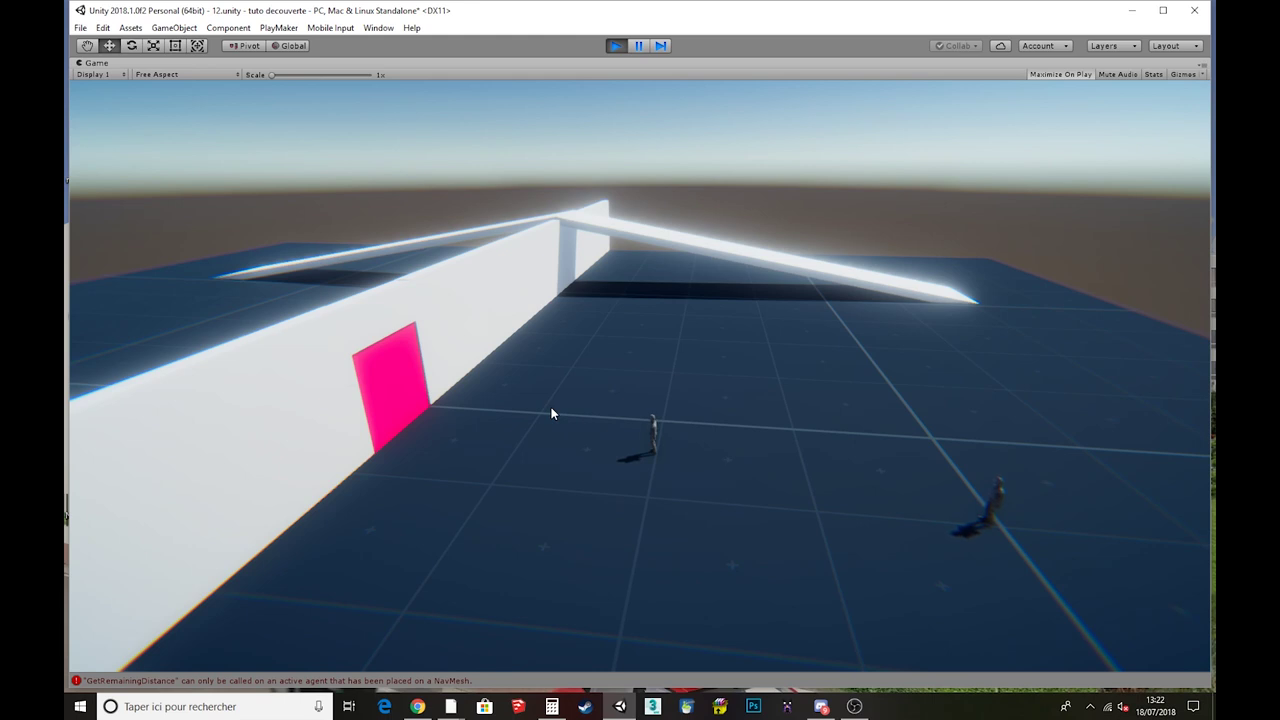
Stop Play mode and confirm AI Character Control targets ThirdPersonController, then select the floor Sol
click(613, 46)
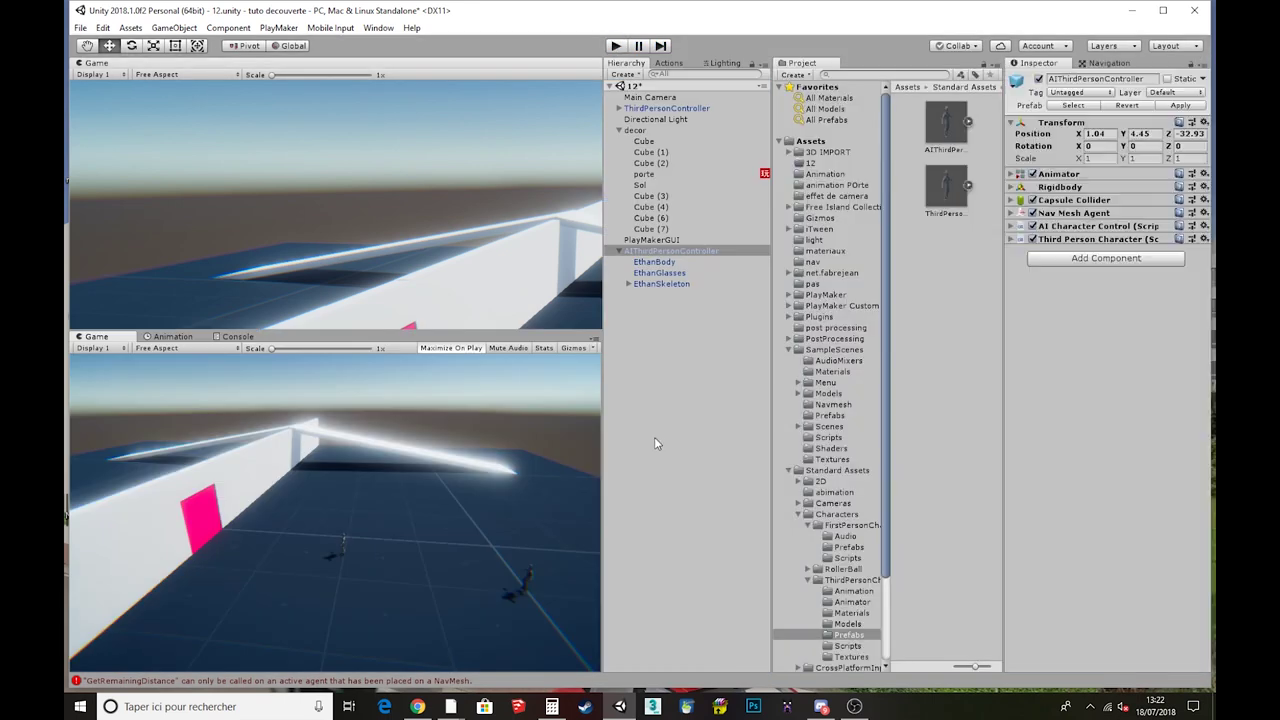
click(1011, 226)
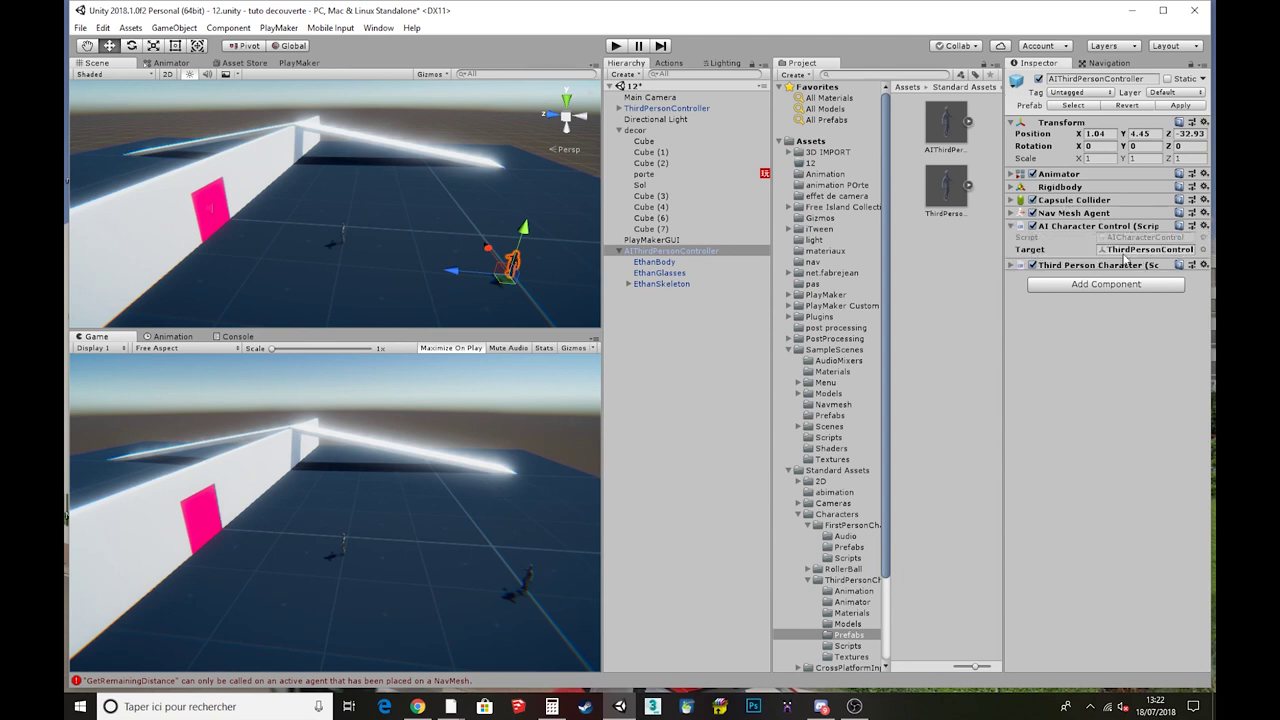
click(619, 130)
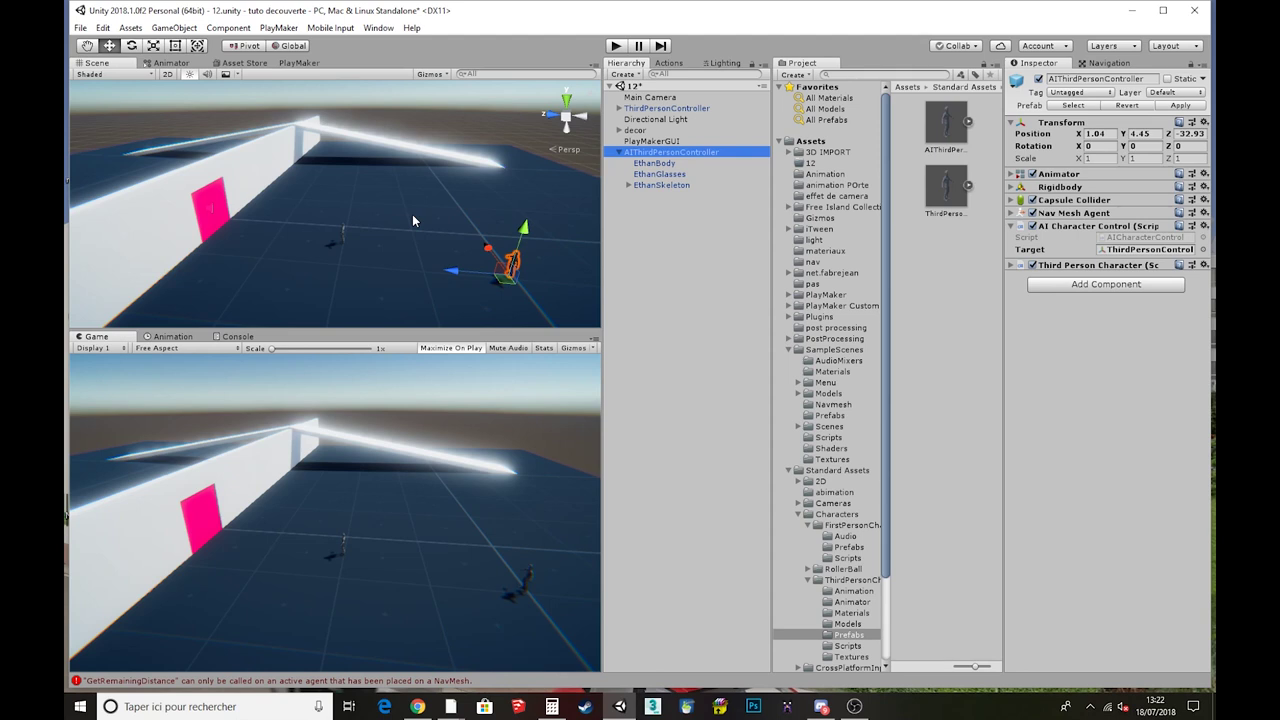
click(380, 211)
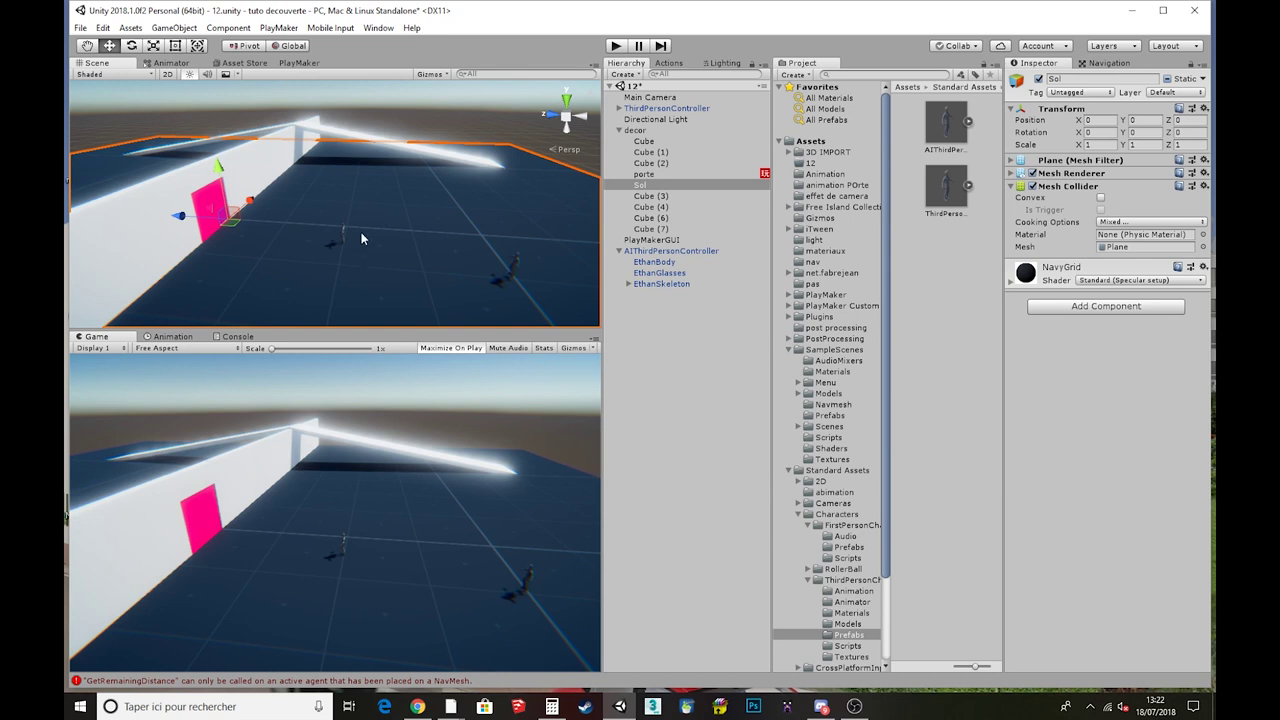
Select the decor objects Cube through Cube (7) in the Hierarchy
shift+click(145, 258)
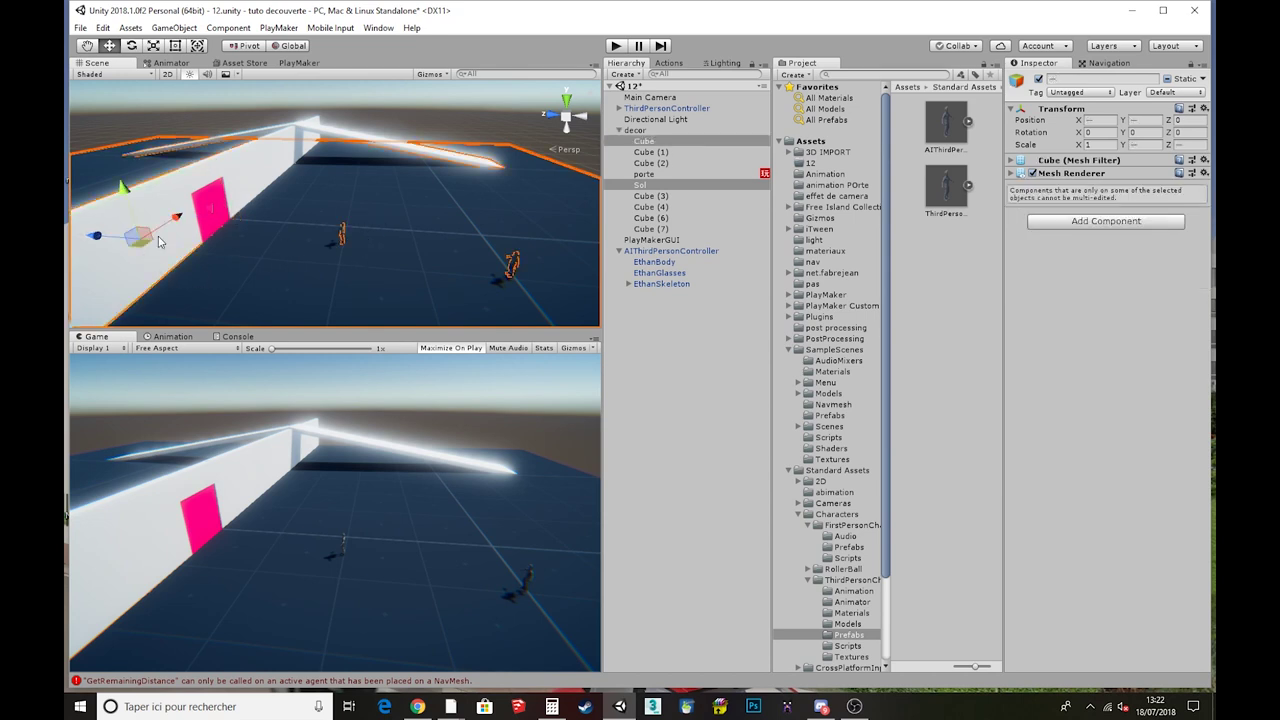
ctrl+click(647, 155)
ctrl+click(648, 163)
ctrl+click(645, 174)
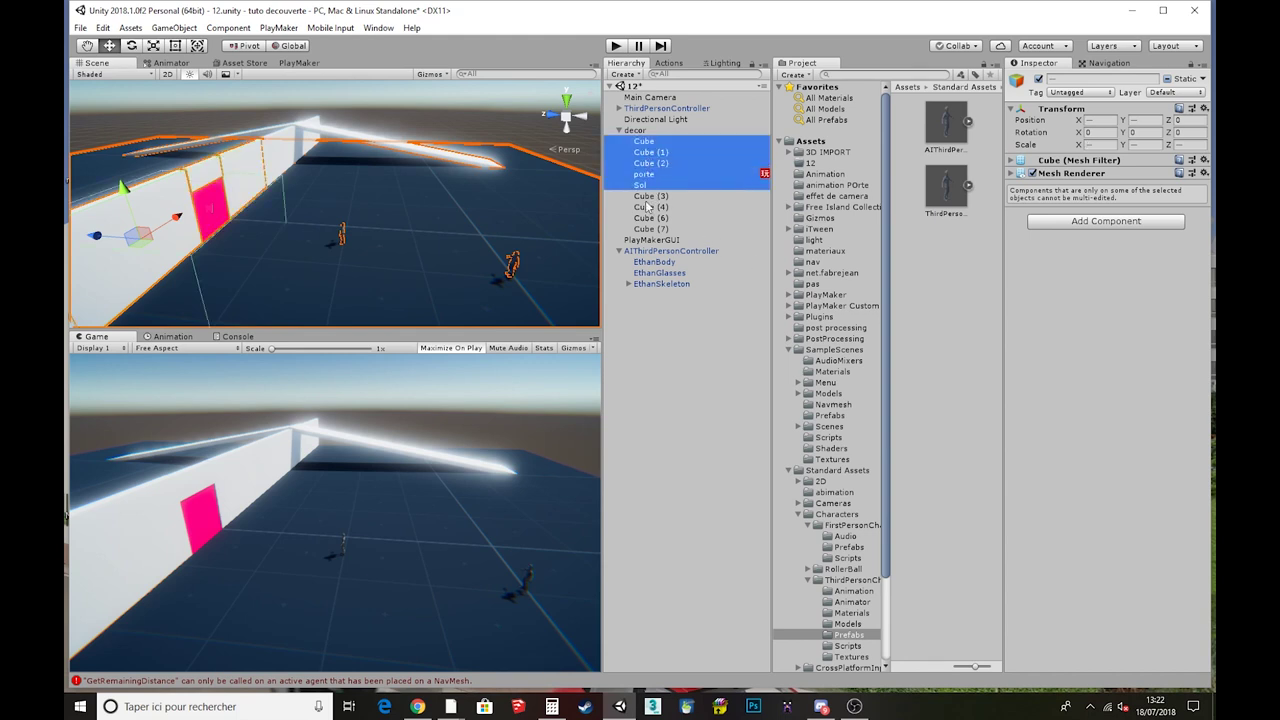
ctrl+click(647, 196)
ctrl+click(647, 207)
ctrl+click(647, 218)
ctrl+click(647, 229)
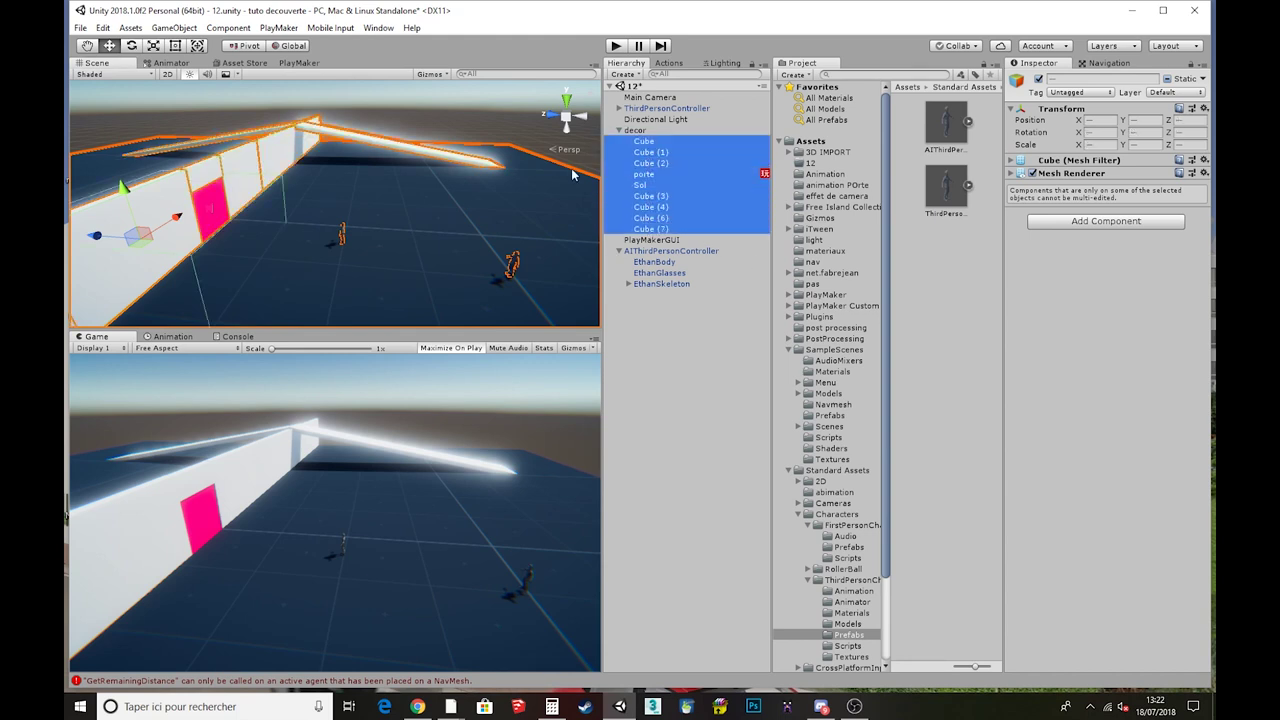
right_drag(320, 170, 370, 222)
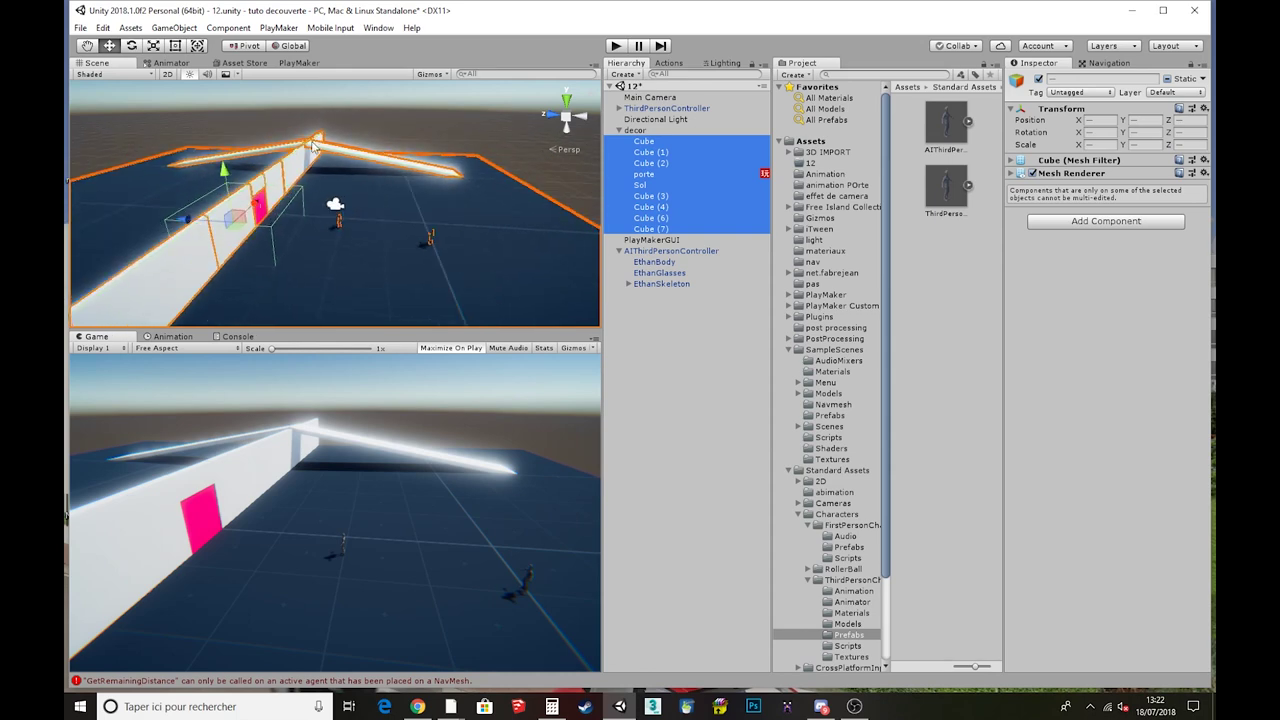
Dock the Navigation window beside the Inspector and set the Humanoid agent's Step Height to 1
click(380, 33)
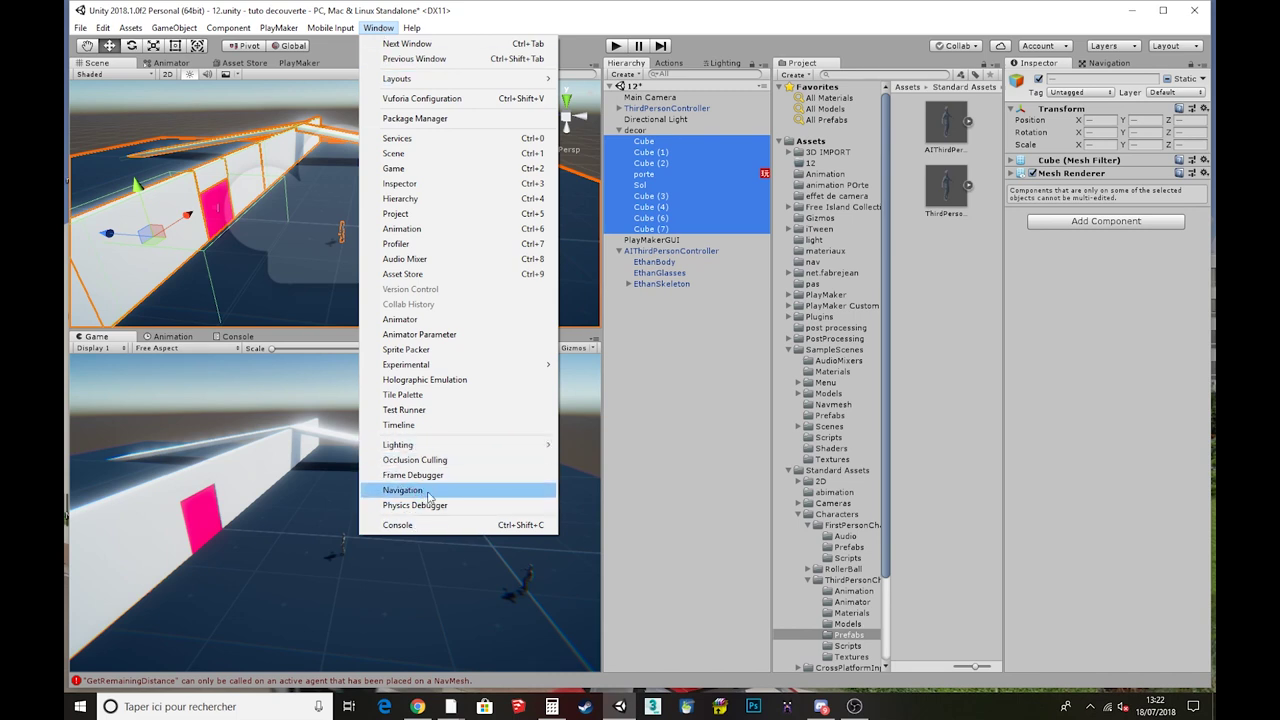
click(428, 496)
mouse_move(1112, 68)
mouse_down()
mouse_move(964, 180)
mouse_move(1110, 68)
mouse_up()
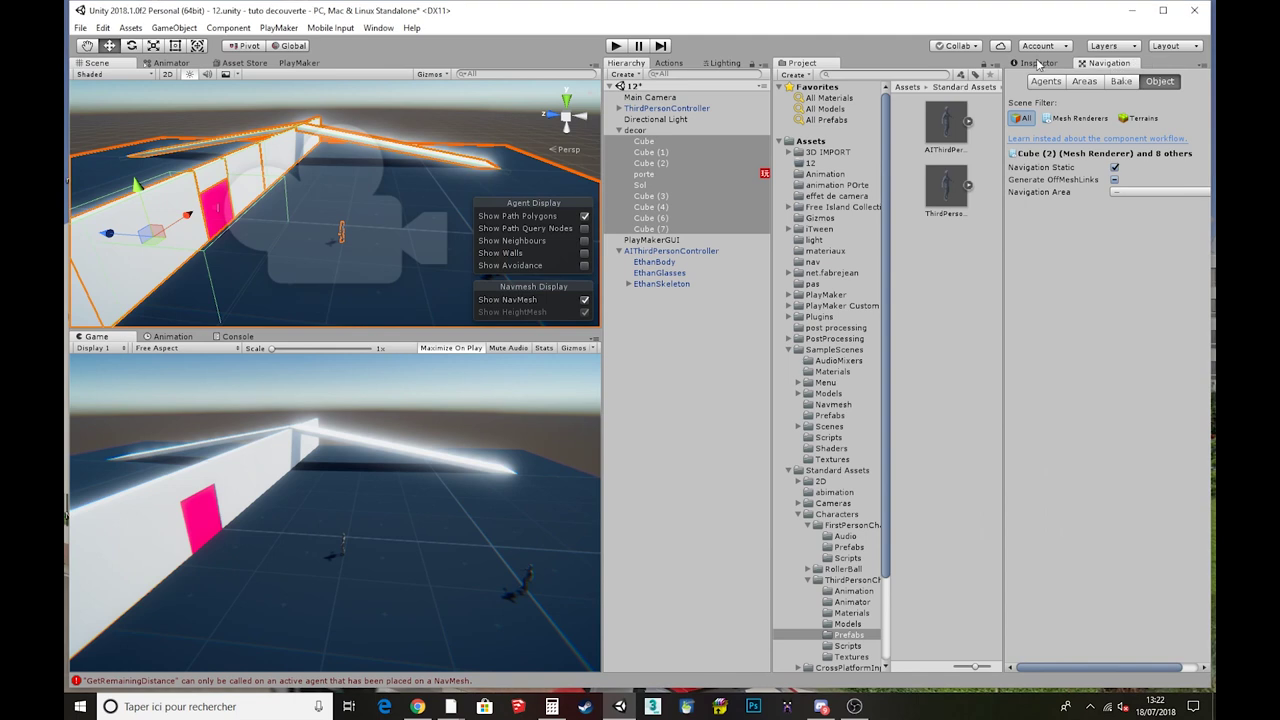
click(1040, 63)
click(1105, 64)
click(1047, 82)
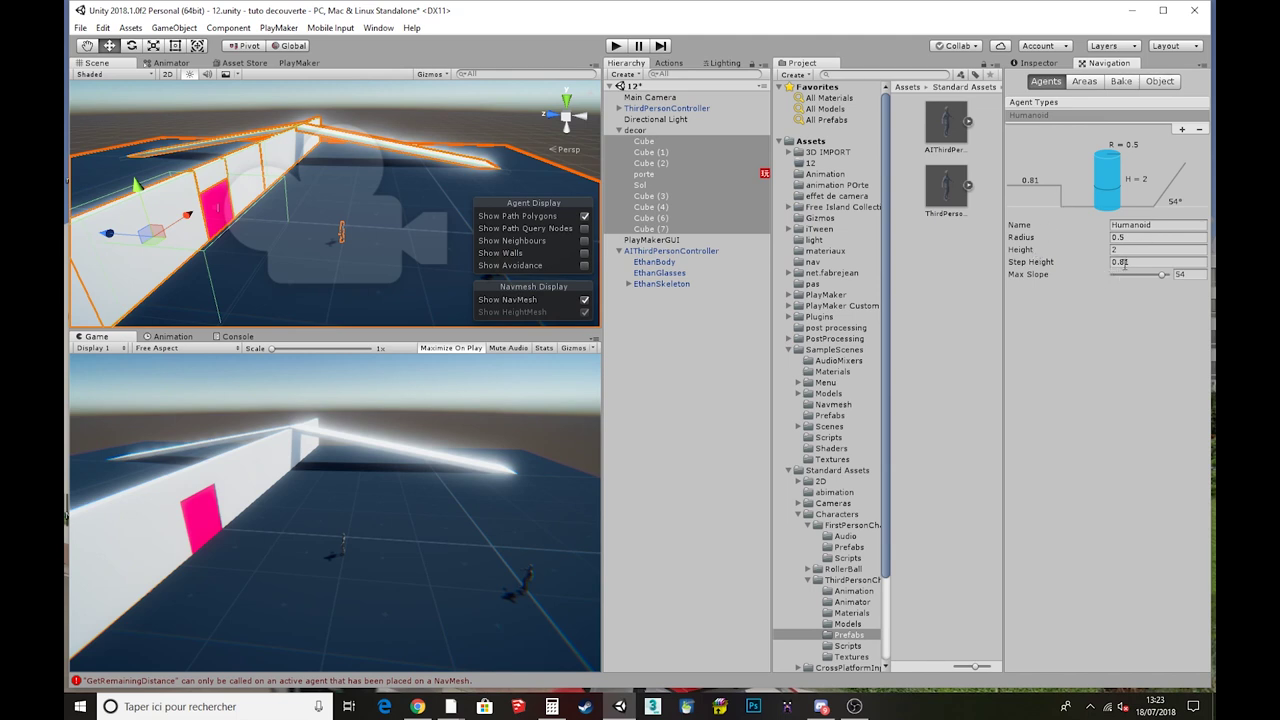
drag(1110, 265, 1115, 268)
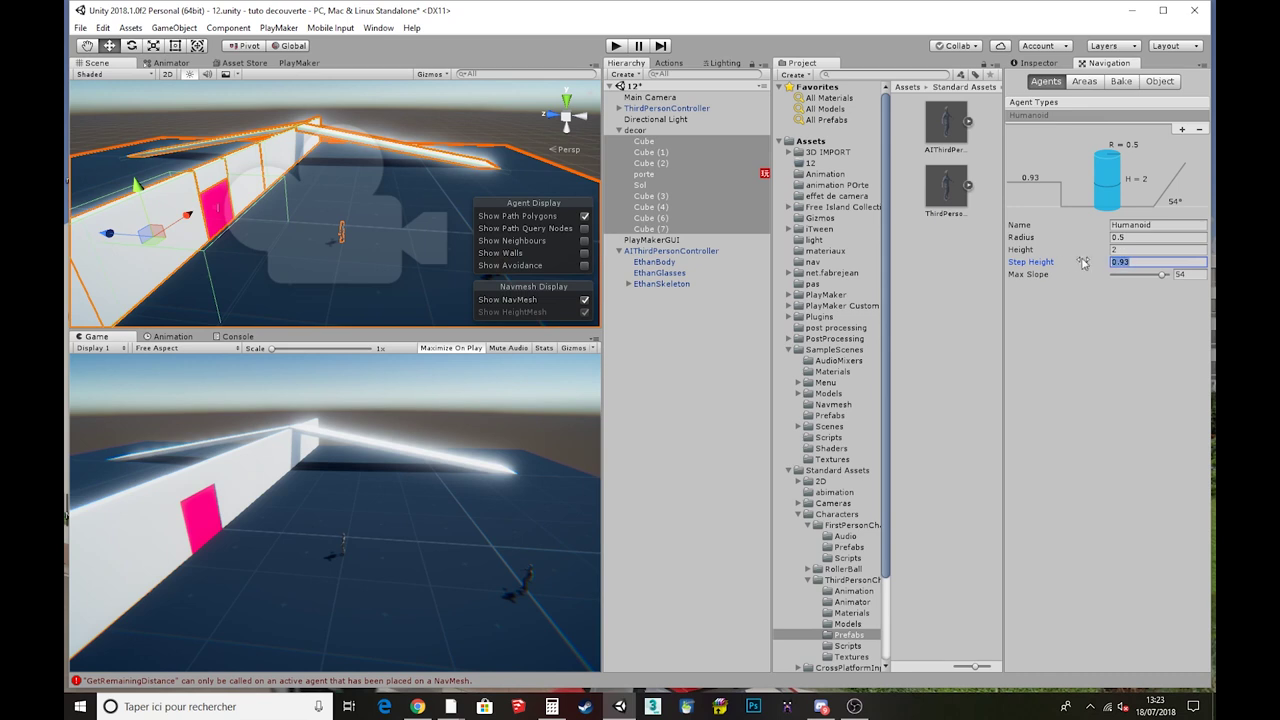
text(1)
Mark the nine selected decor objects Navigation Static with Navigation Area set to Walkable
click(1084, 83)
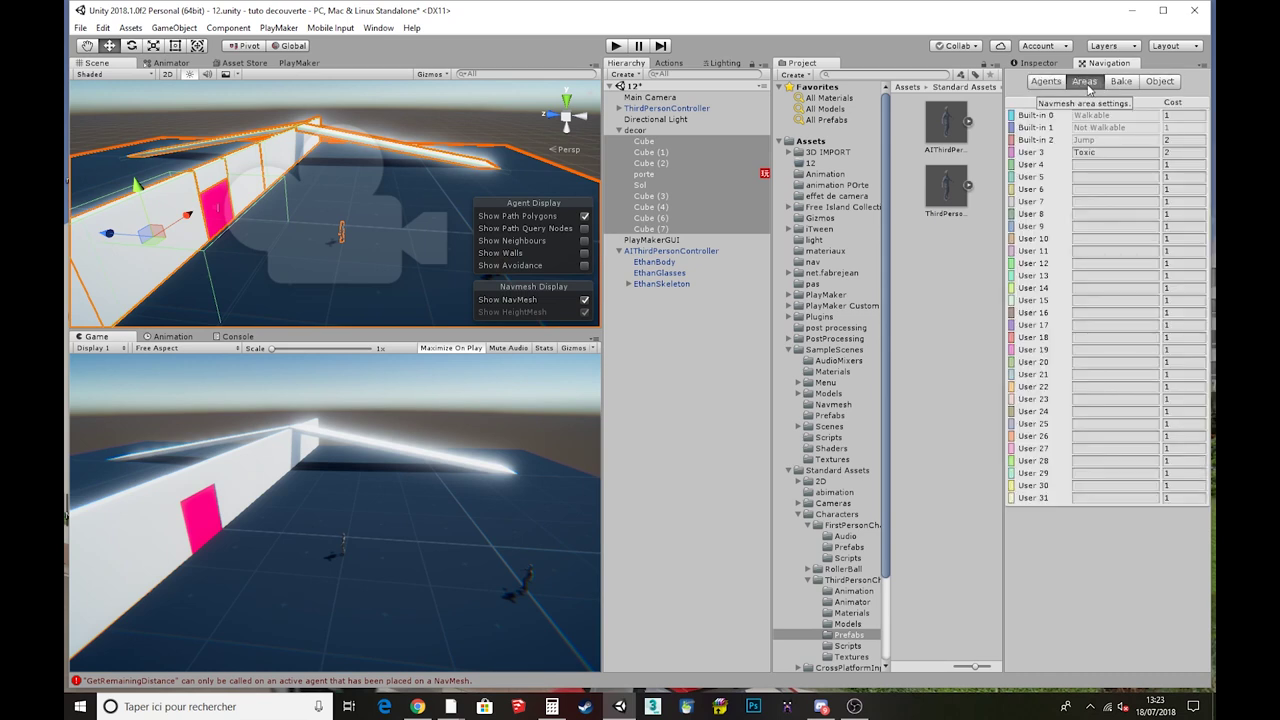
click(1160, 81)
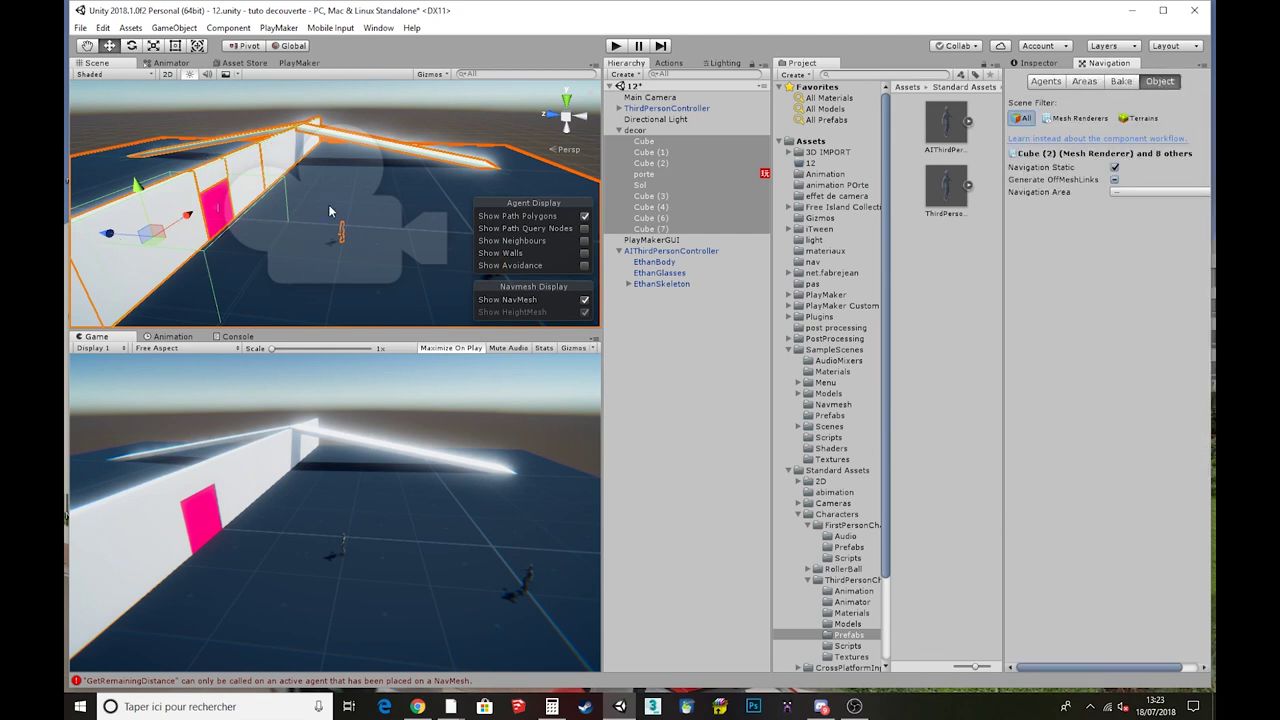
click(1116, 169)
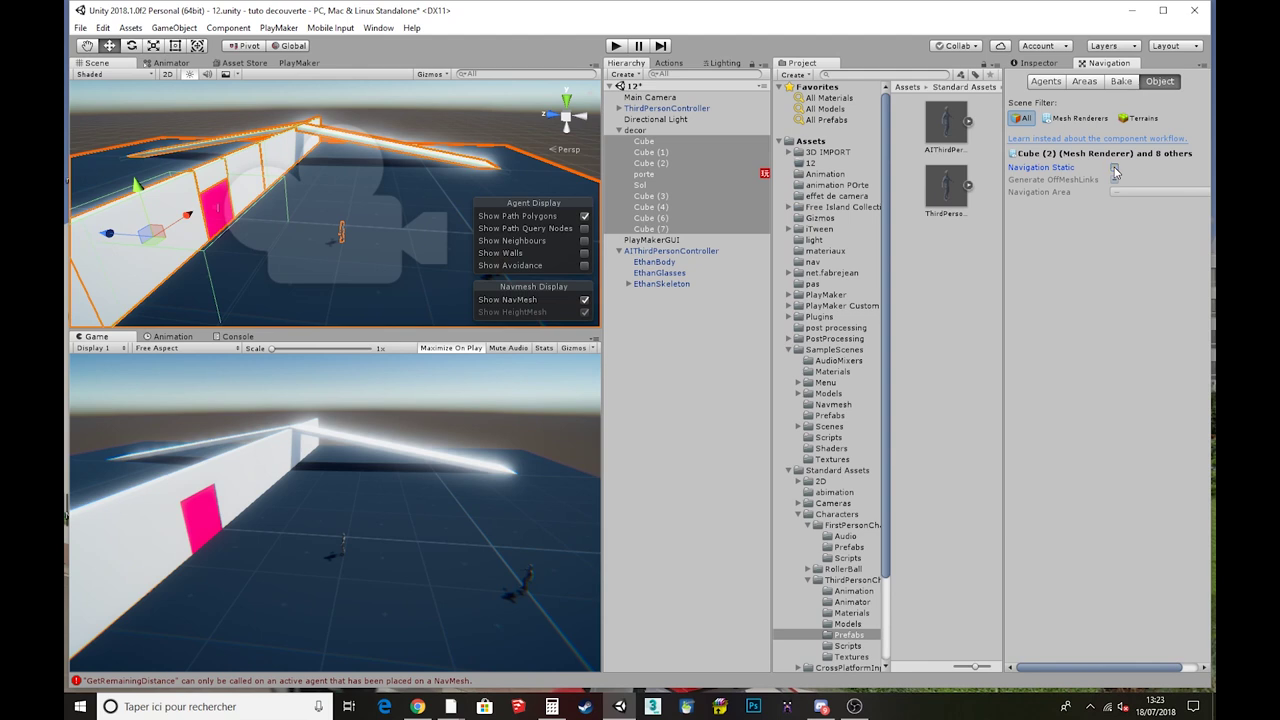
click(1116, 169)
click(1115, 180)
click(1115, 180)
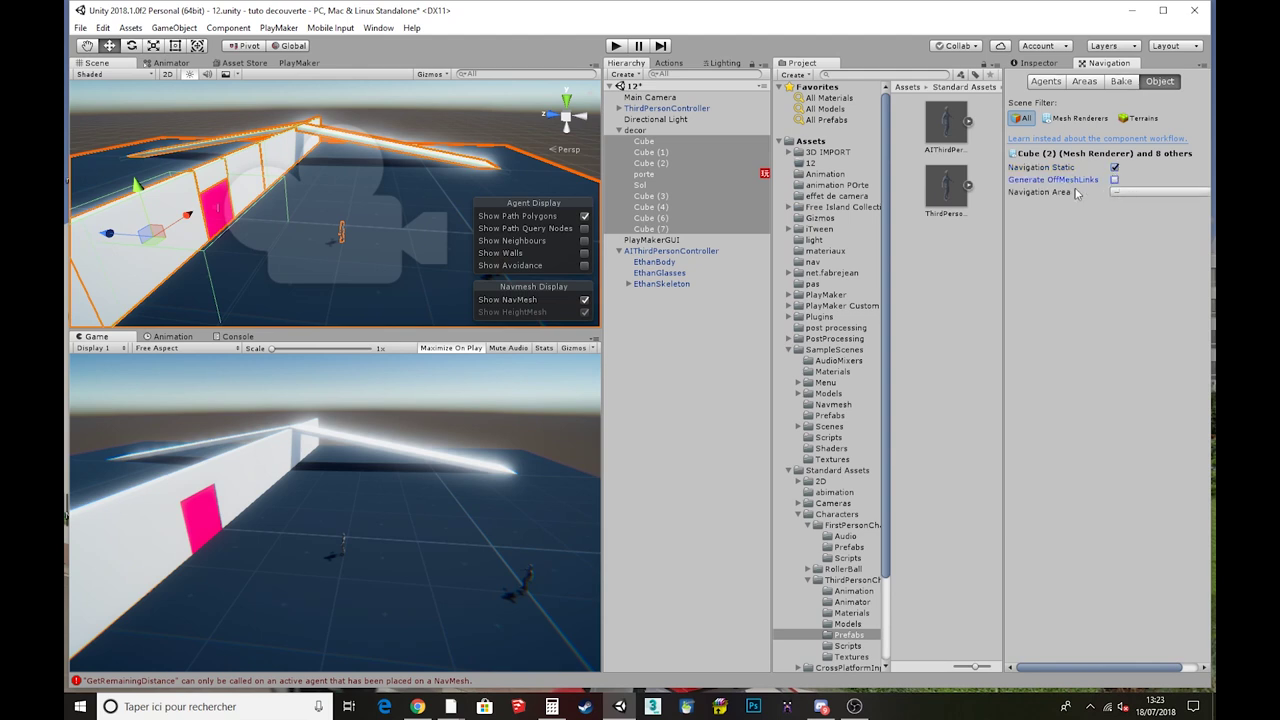
click(1130, 193)
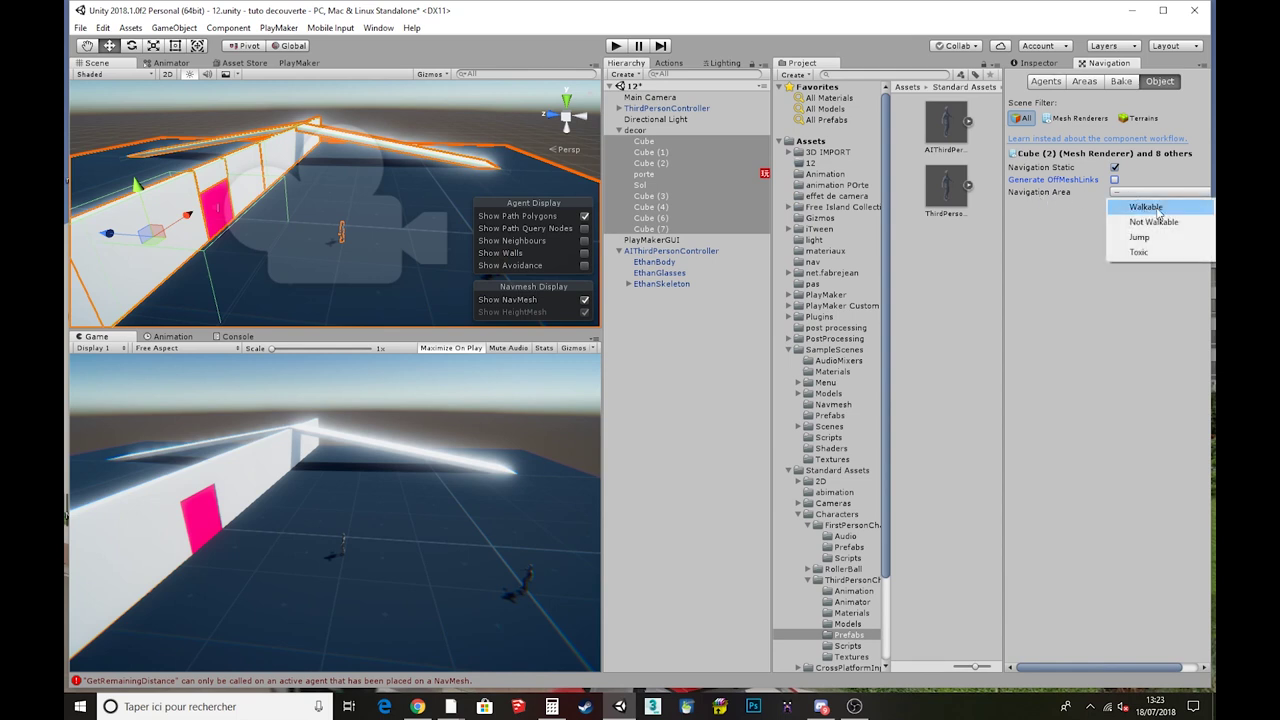
click(1157, 209)
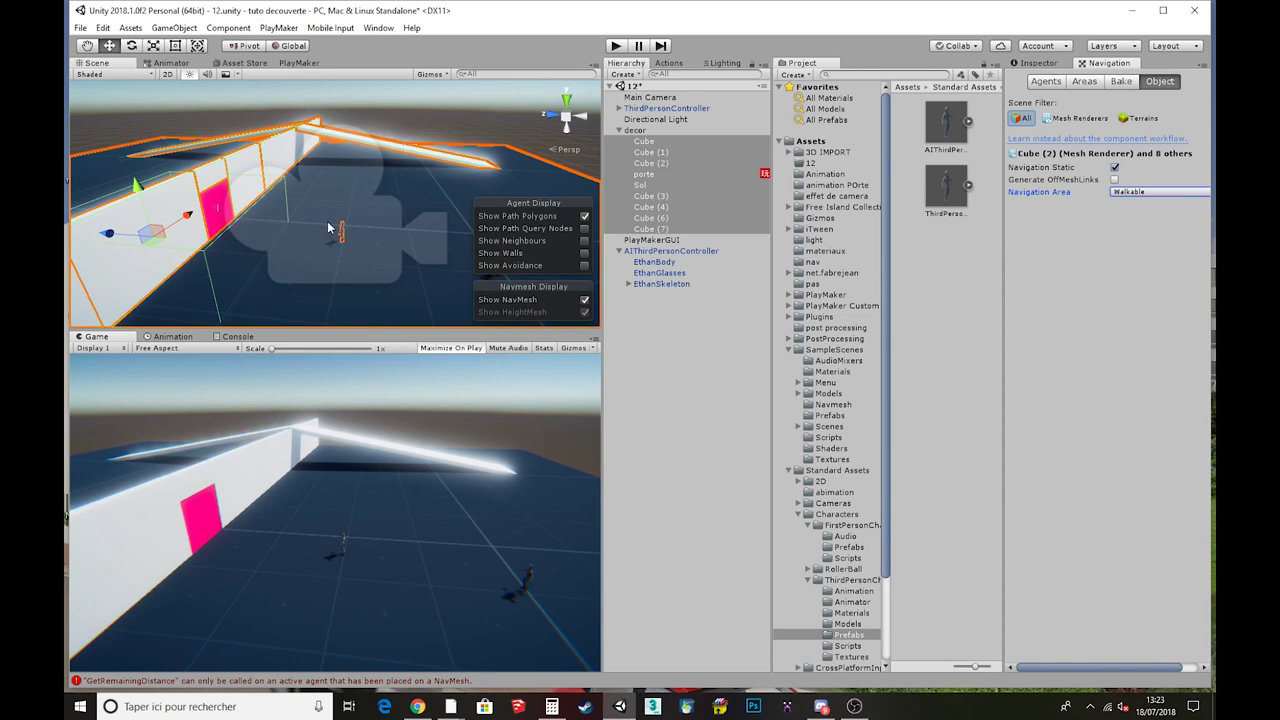
Select the floor Sol, Cube (6) and Cube (7), then start picking wall pieces and the door
click(310, 160)
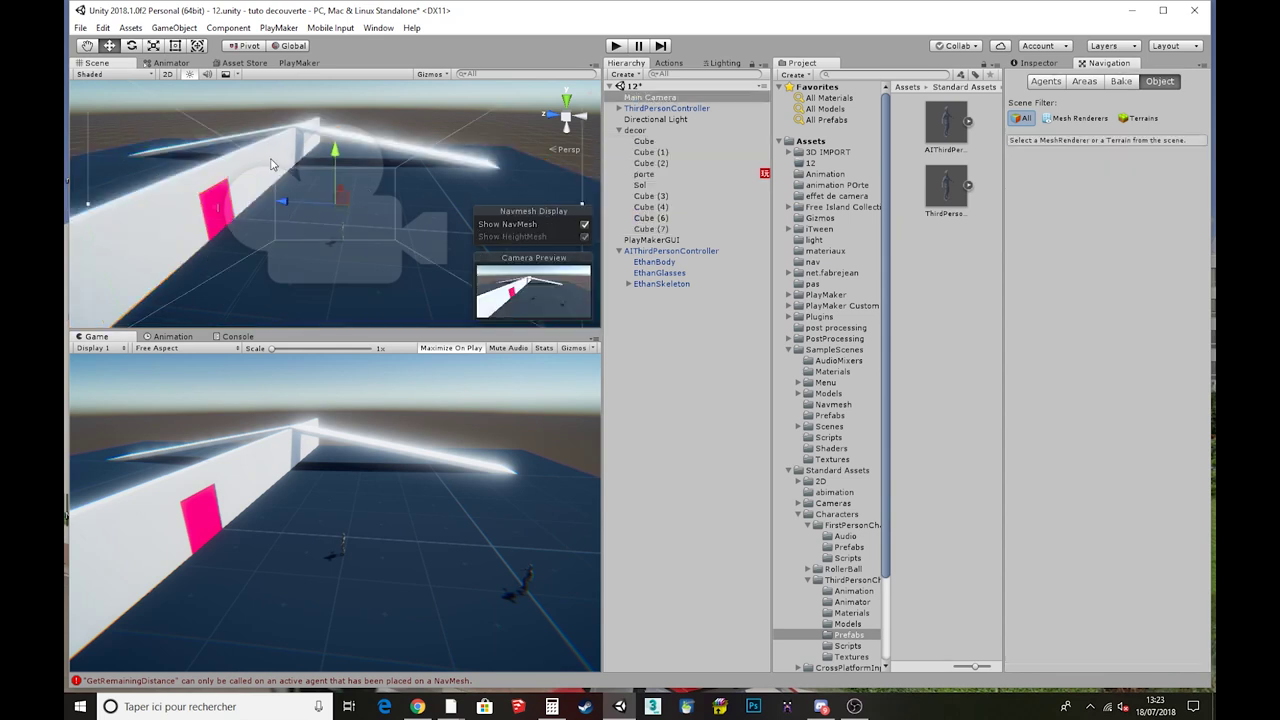
click(438, 193)
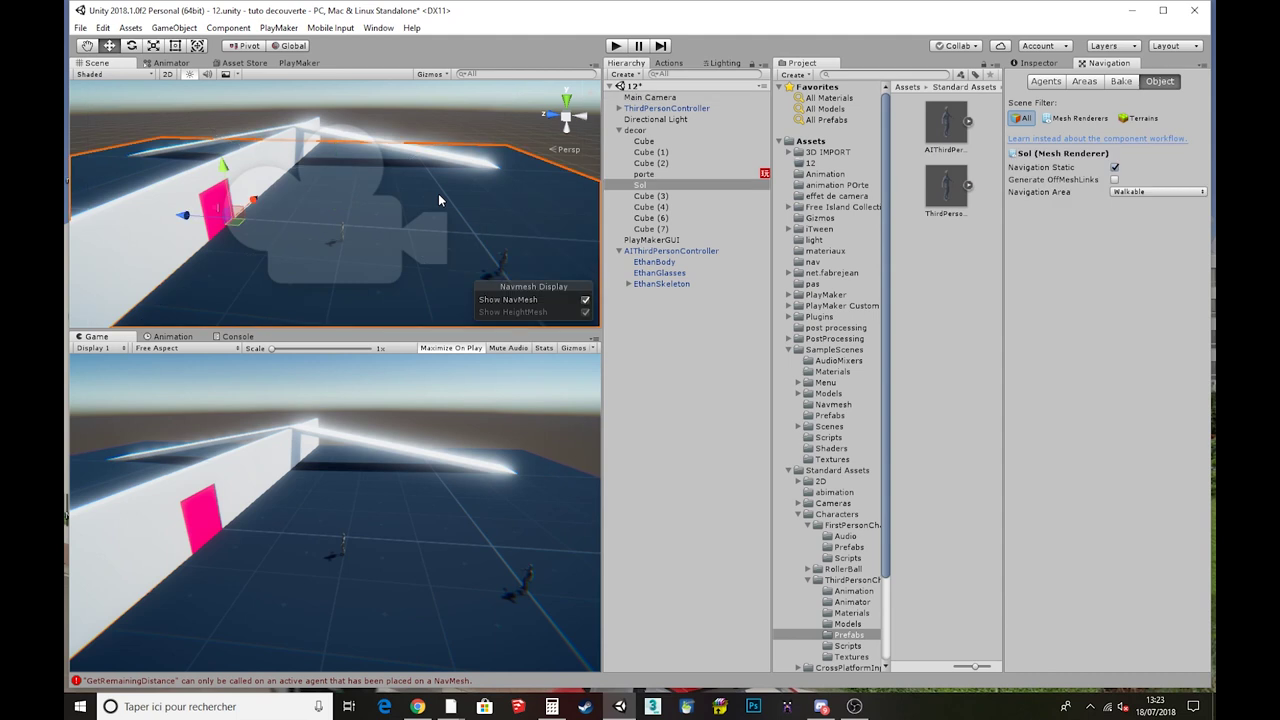
shift+click(393, 148)
shift+click(264, 139)
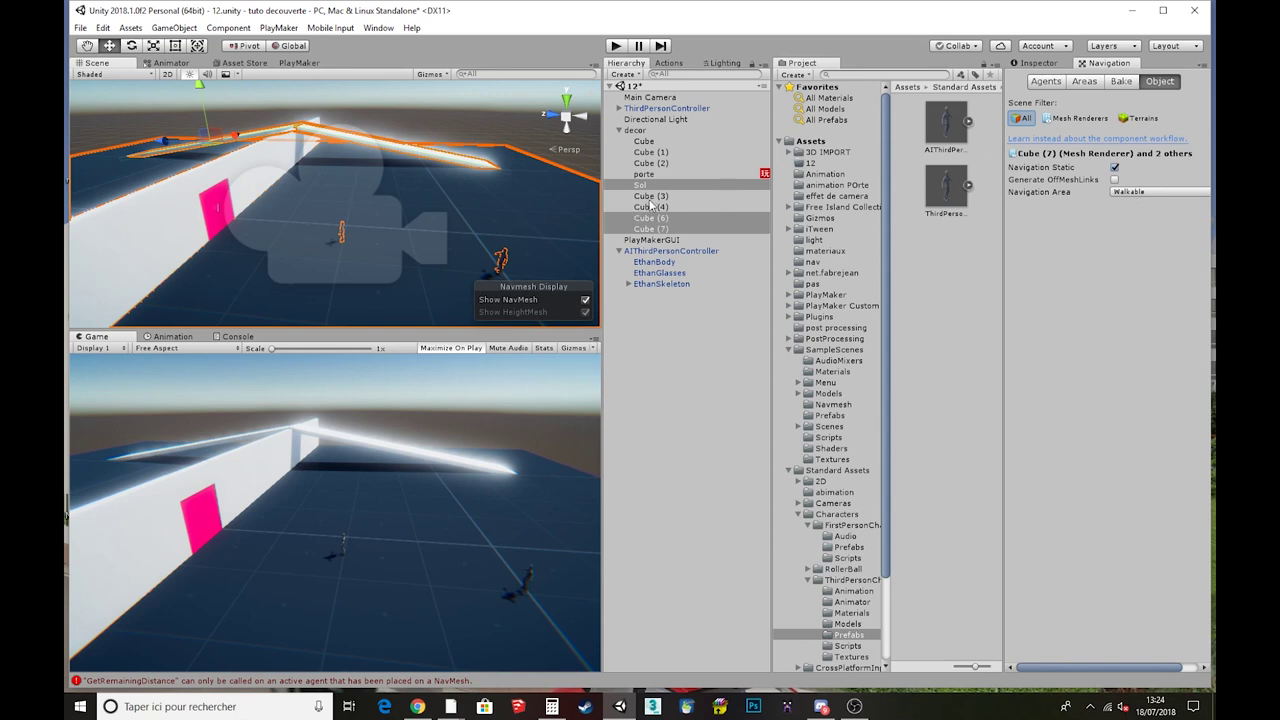
click(150, 240)
shift+click(216, 185)
shift+click(228, 199)
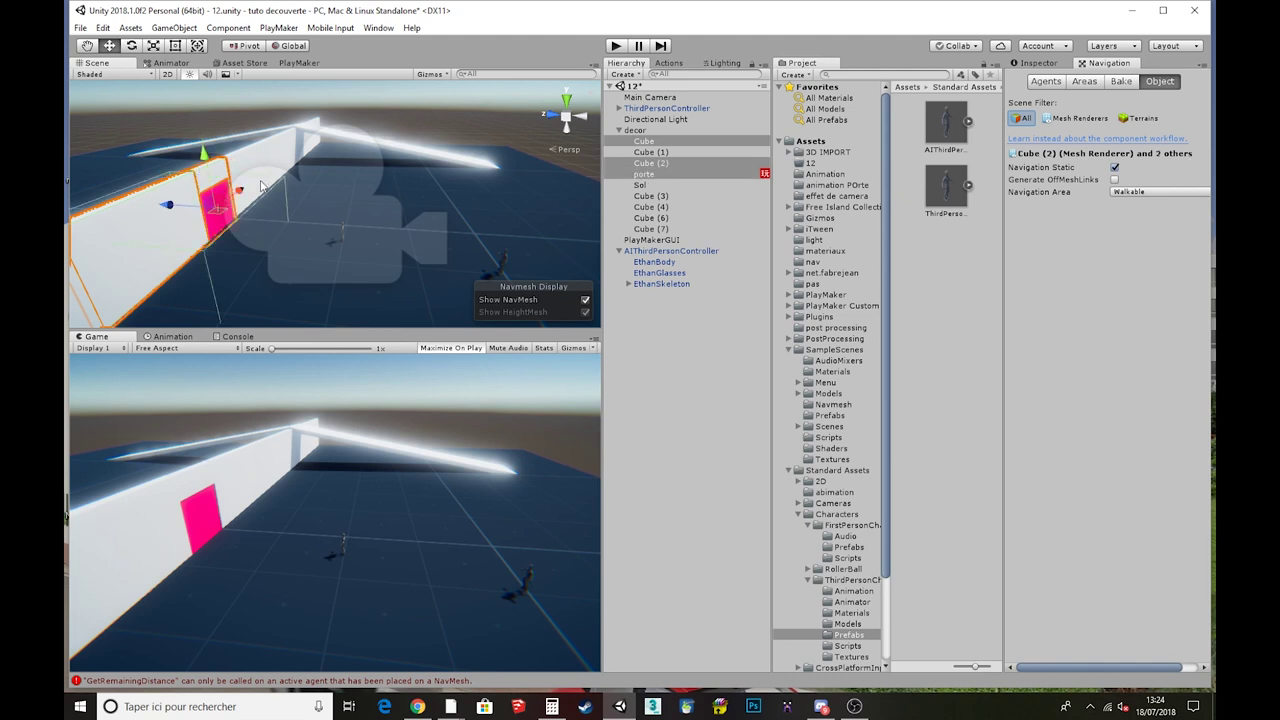
shift+click(262, 185)
Select Cube, Cube (1)–(4) and porte, and set their Navigation Area to Not Walkable
click(299, 148)
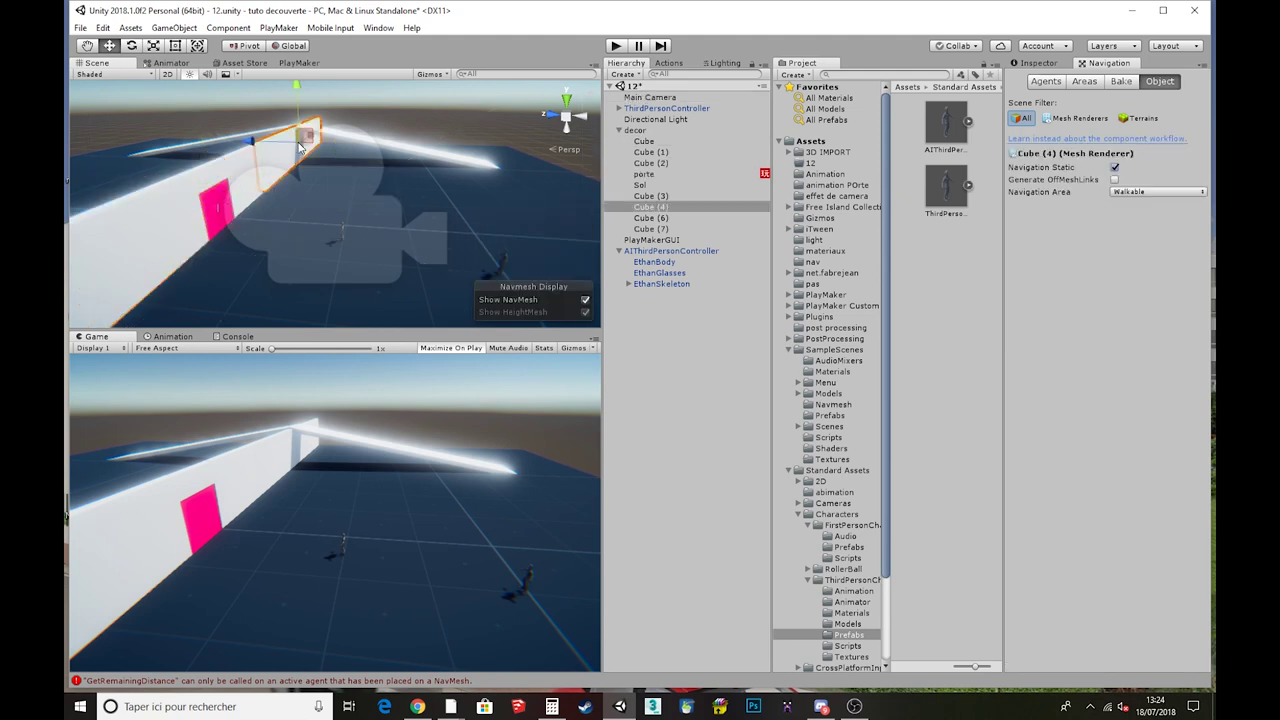
shift+click(251, 168)
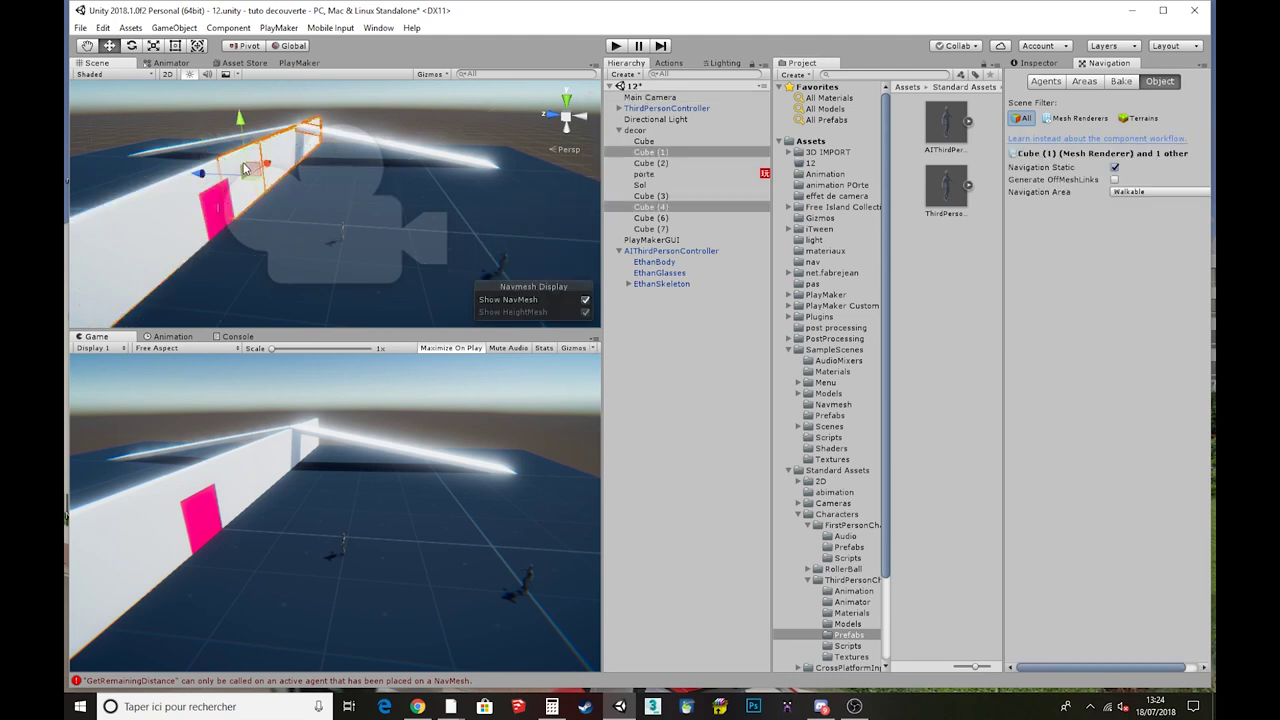
shift+click(175, 200)
shift+click(211, 203)
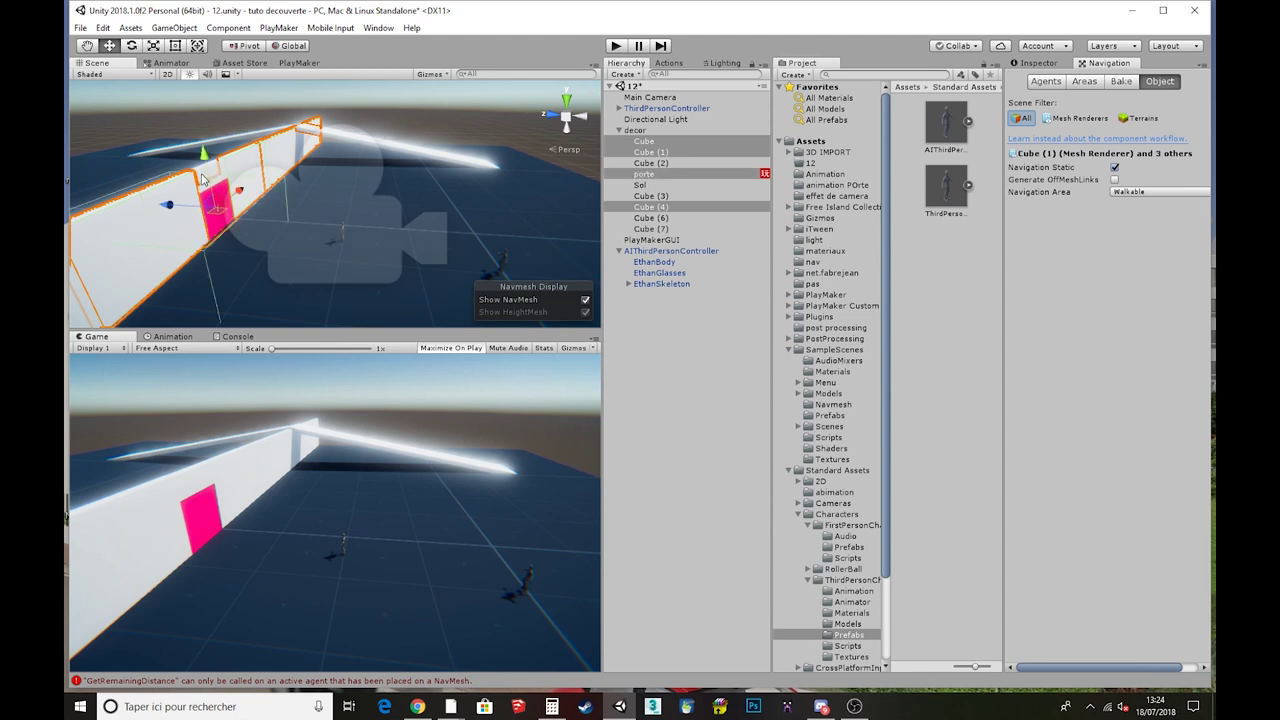
shift+click(202, 178)
key(f)
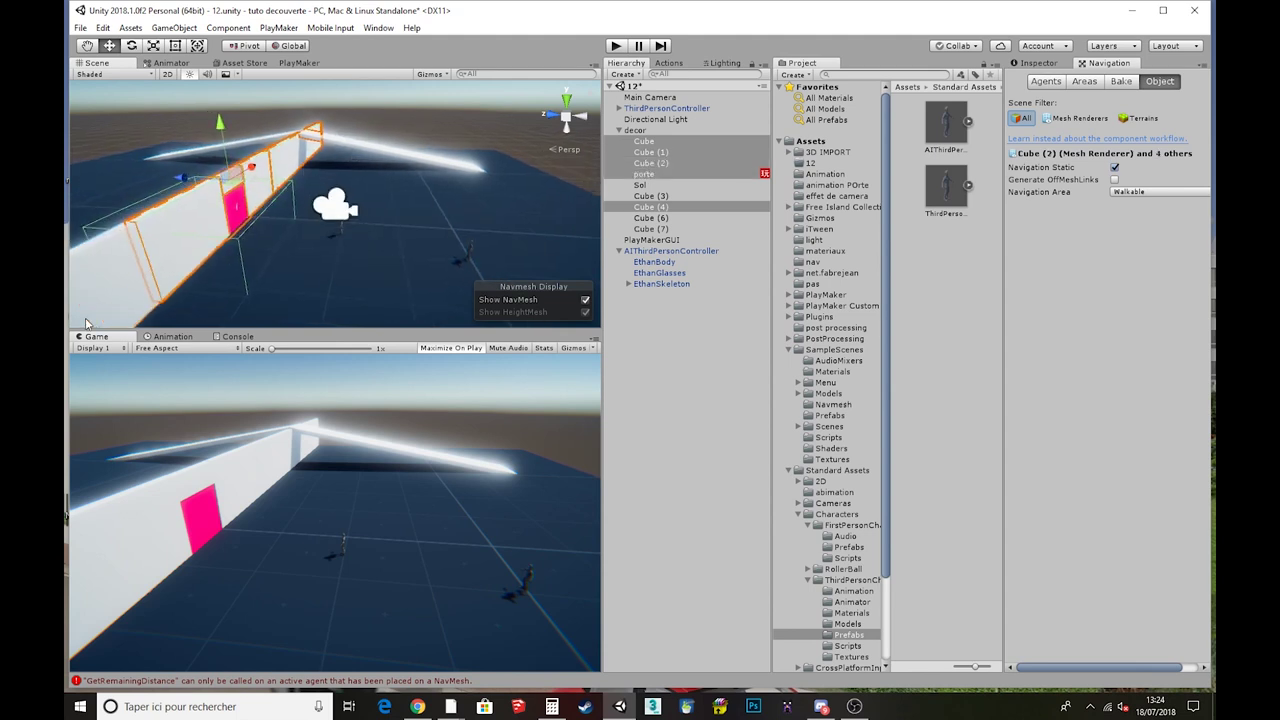
shift+click(124, 288)
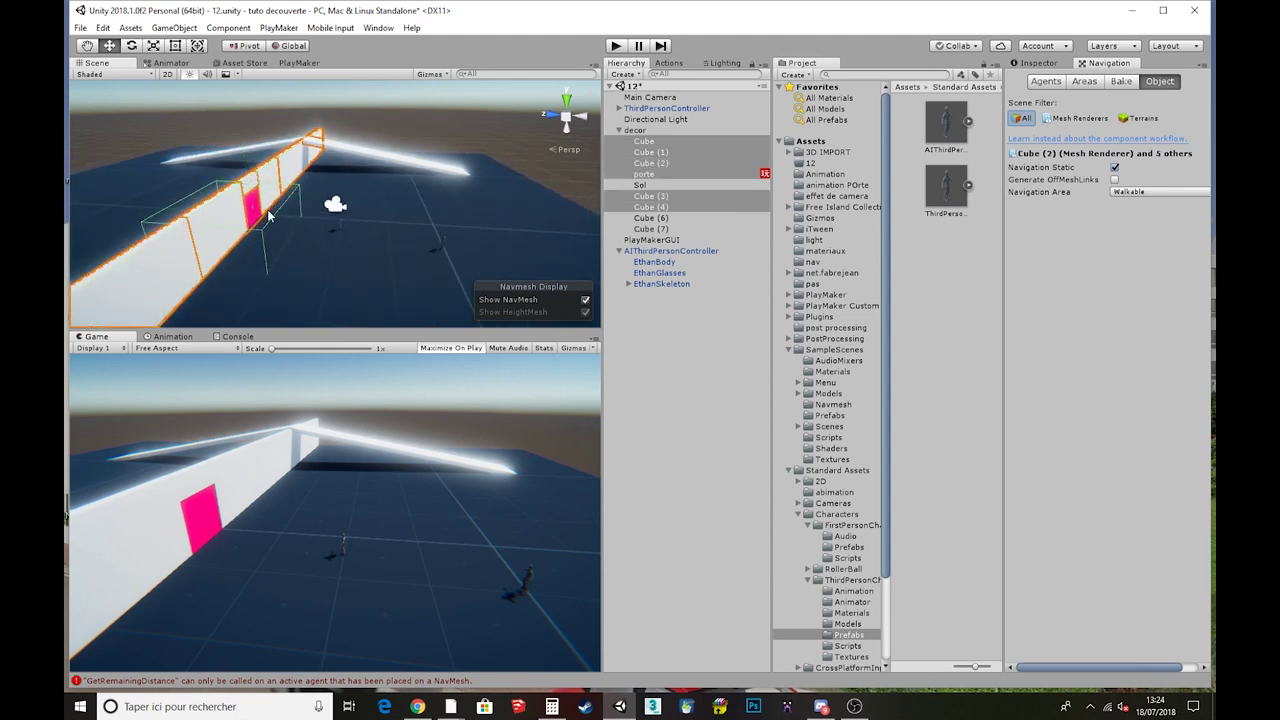
click(1128, 191)
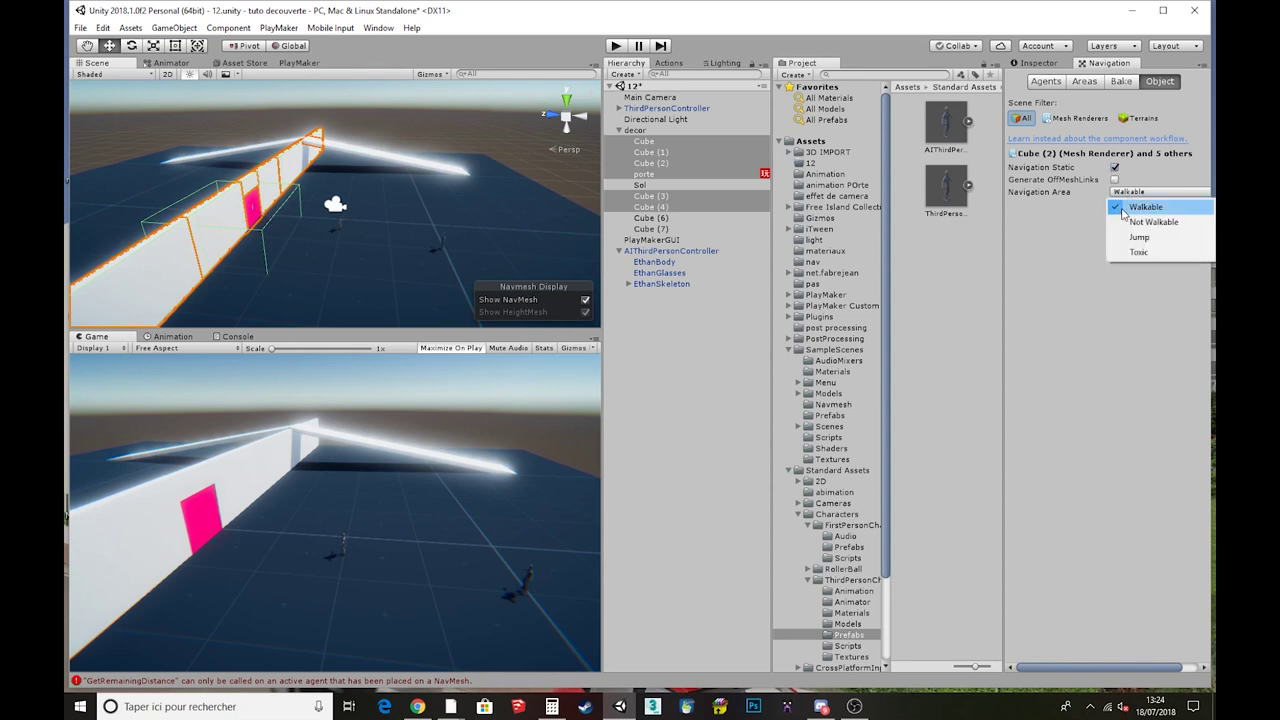
click(1146, 223)
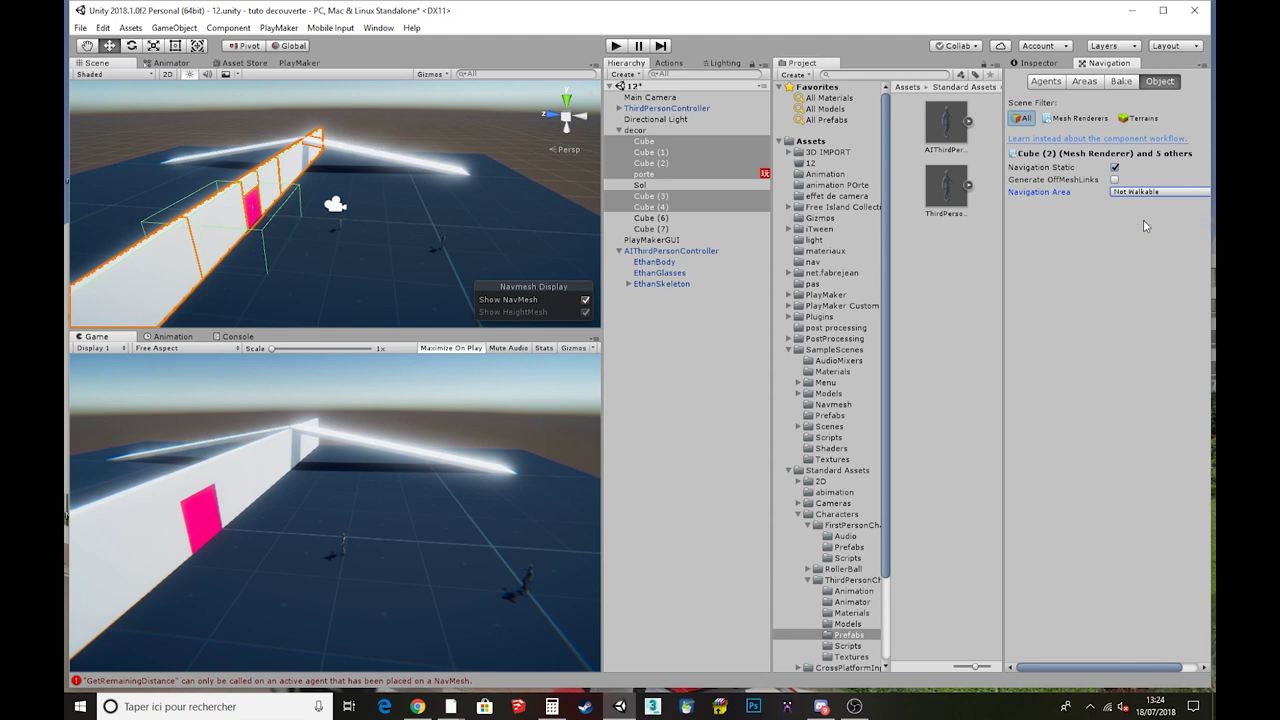
Bake the NavMesh from the Navigation window's Bake settings
click(1120, 81)
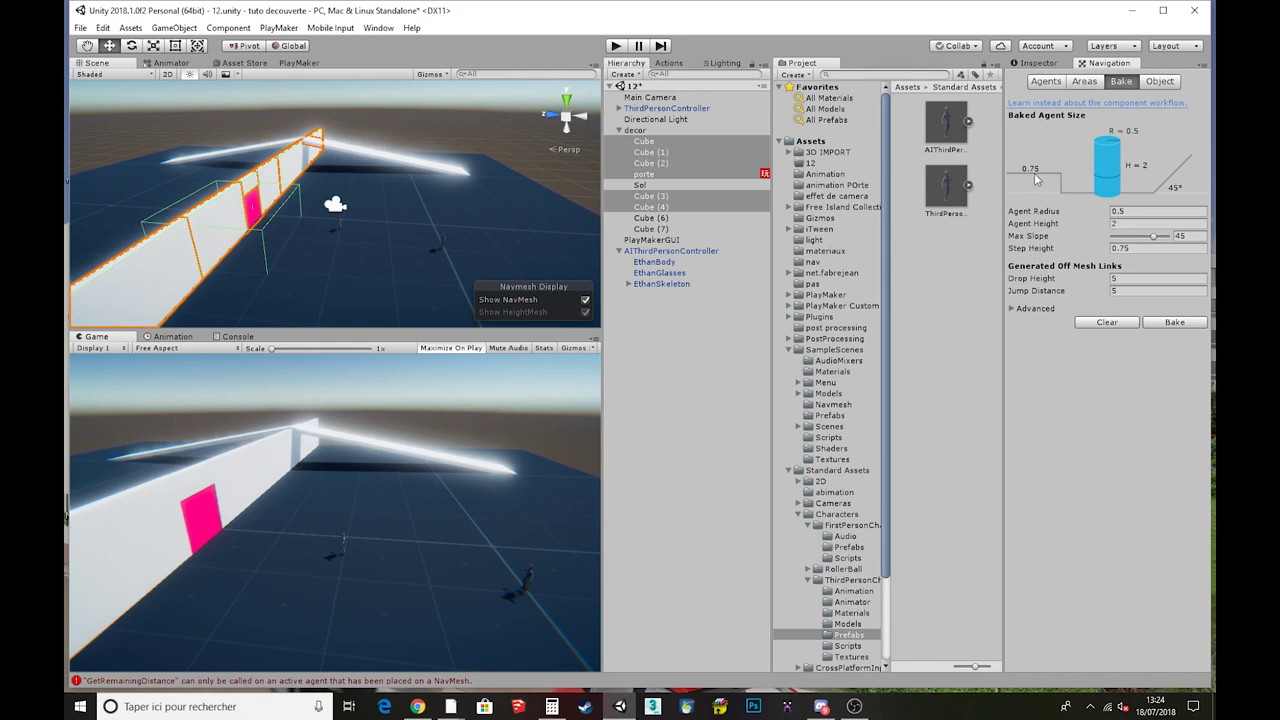
click(1048, 84)
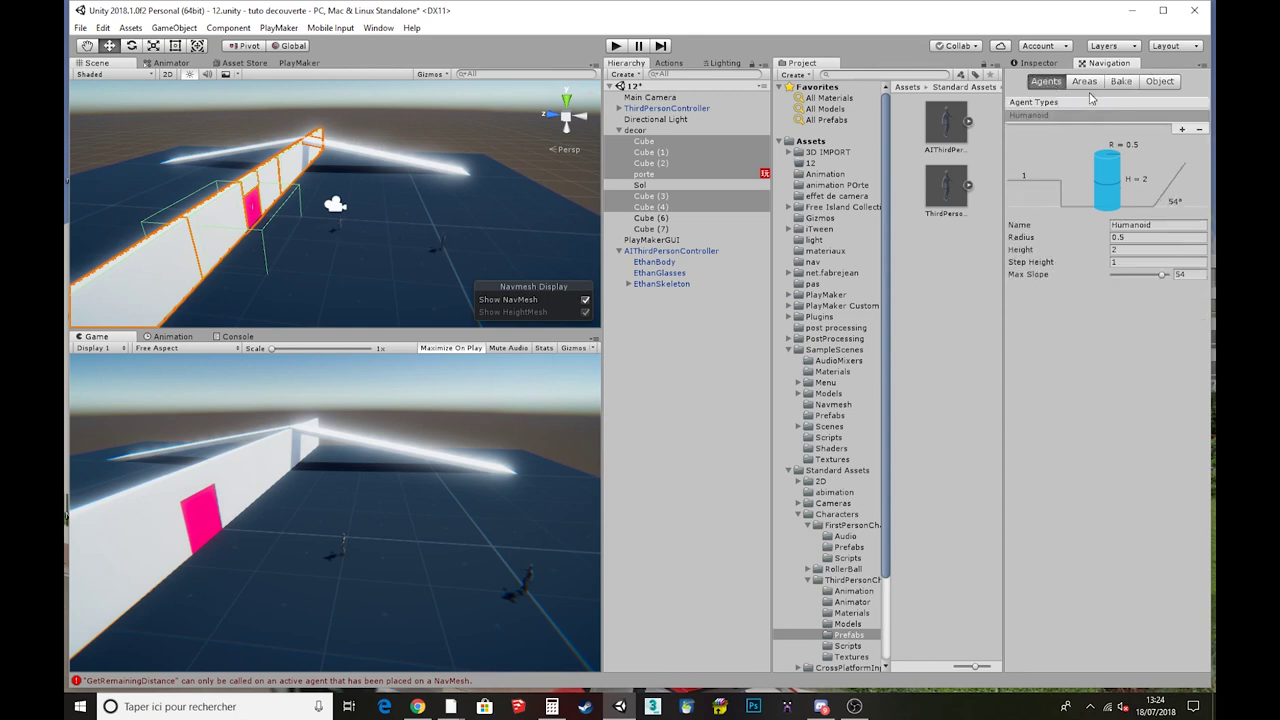
click(1125, 84)
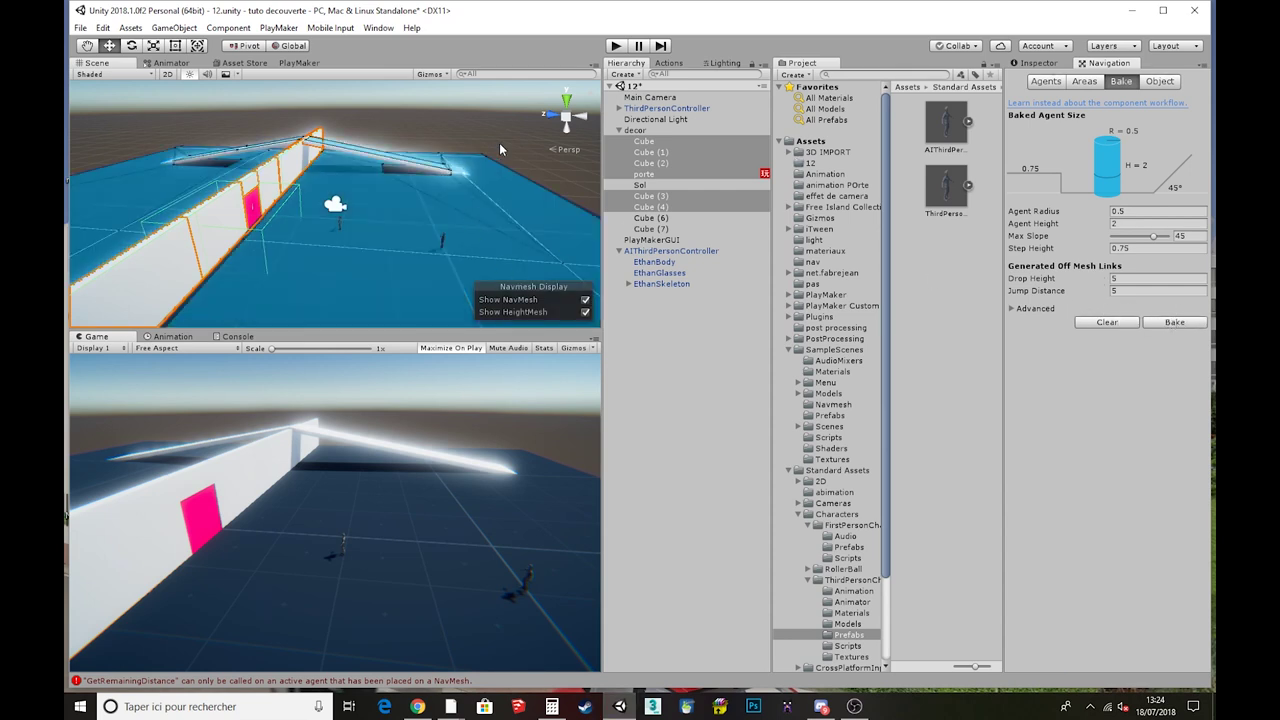
Inspect the blue NavMesh around the walls, door and ramp, then run the game
alt+drag(499, 149, 381, 288)
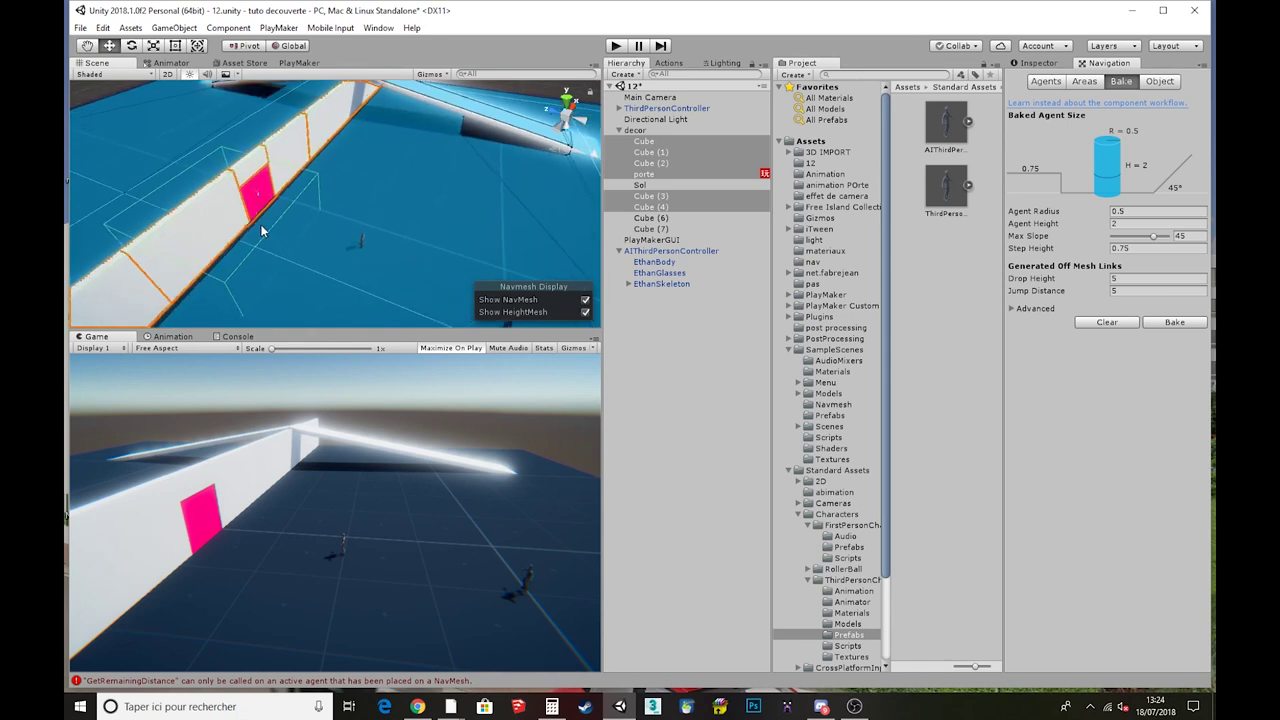
scroll(260, 224, up, 5)
mouse_move(248, 251)
middle_down()
mouse_move(424, 200)
mouse_move(230, 253)
middle_up()
scroll(283, 232, up, 3)
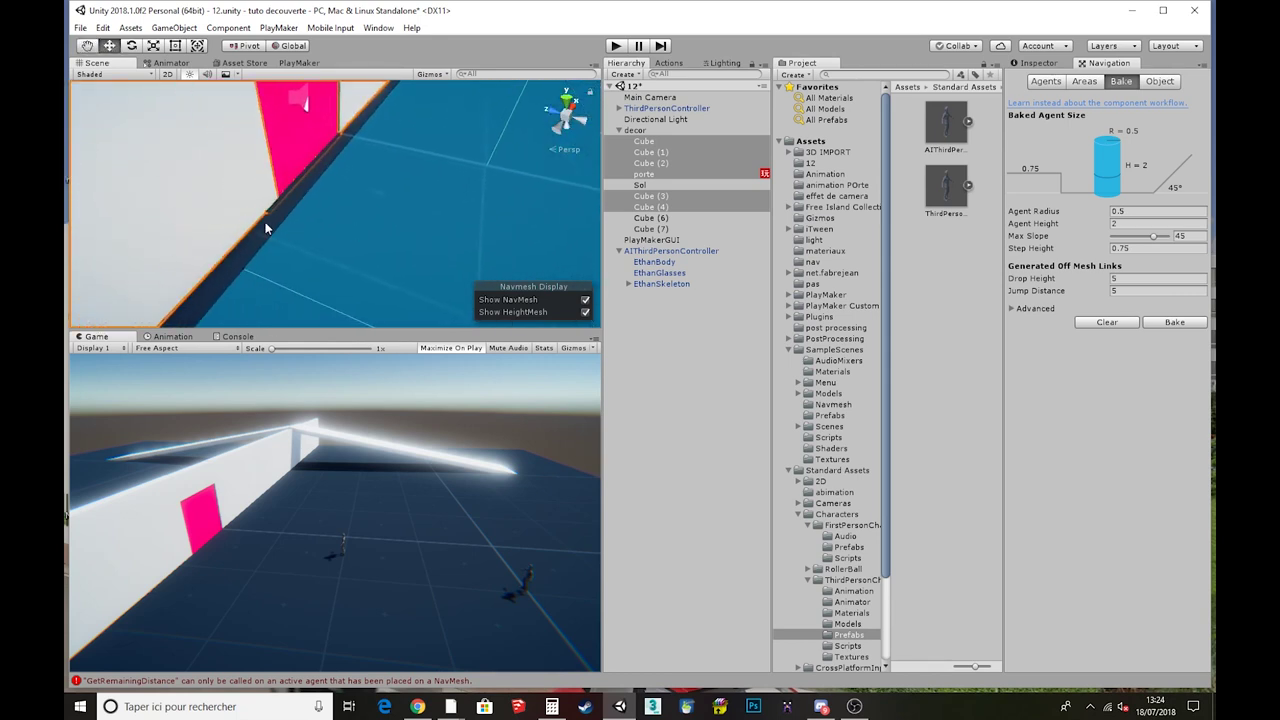
scroll(289, 240, down, 3)
scroll(342, 231, down, 4)
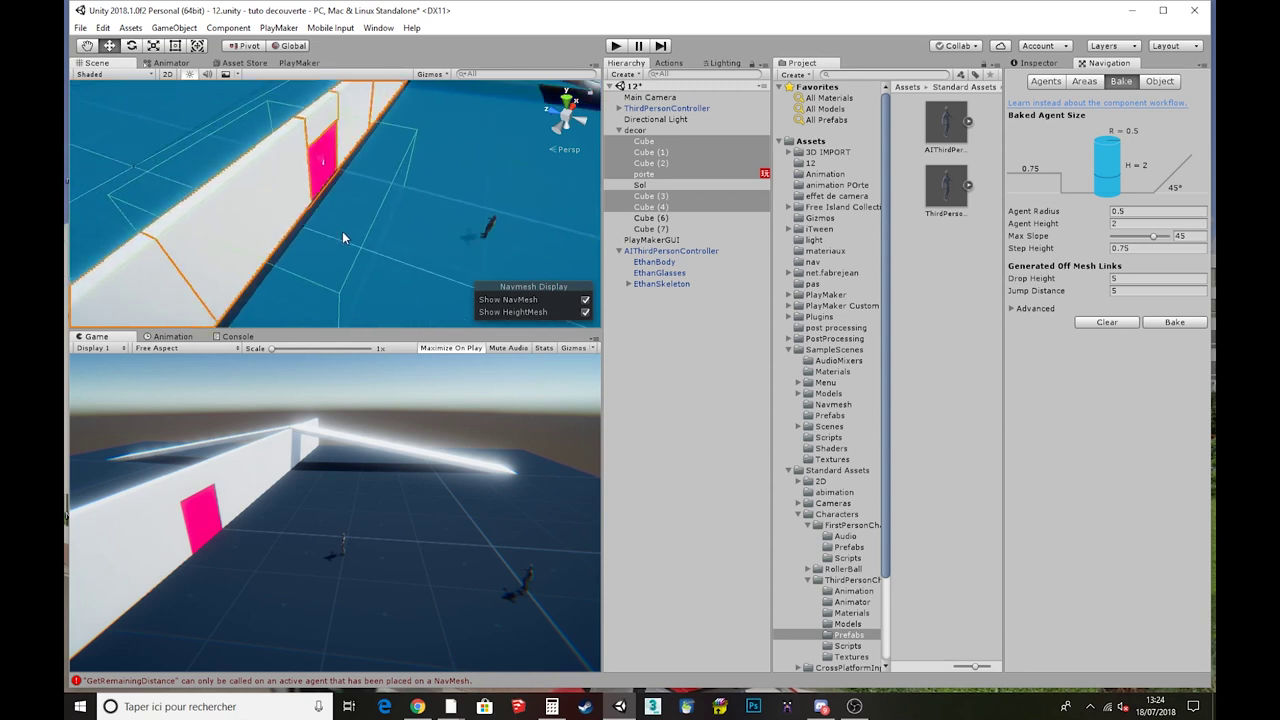
scroll(400, 214, down, 3)
scroll(448, 198, up, 2)
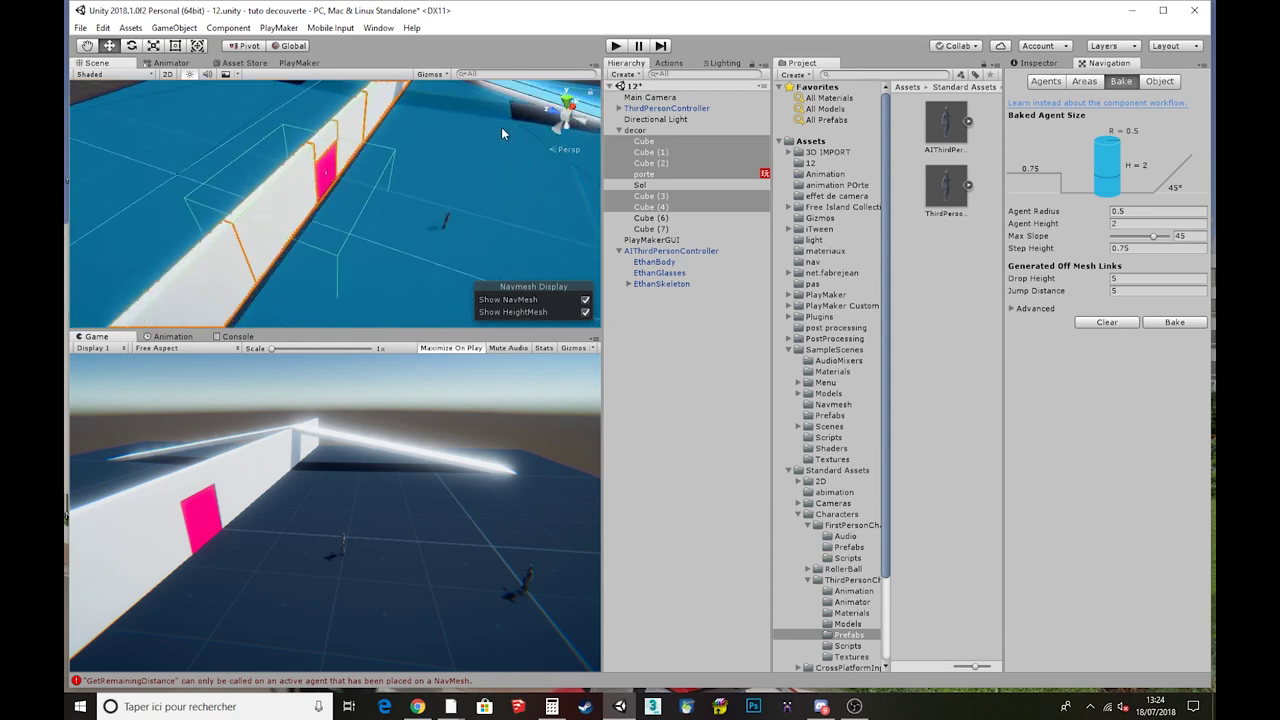
middle_drag(508, 126, 431, 176)
right_drag(431, 176, 407, 190)
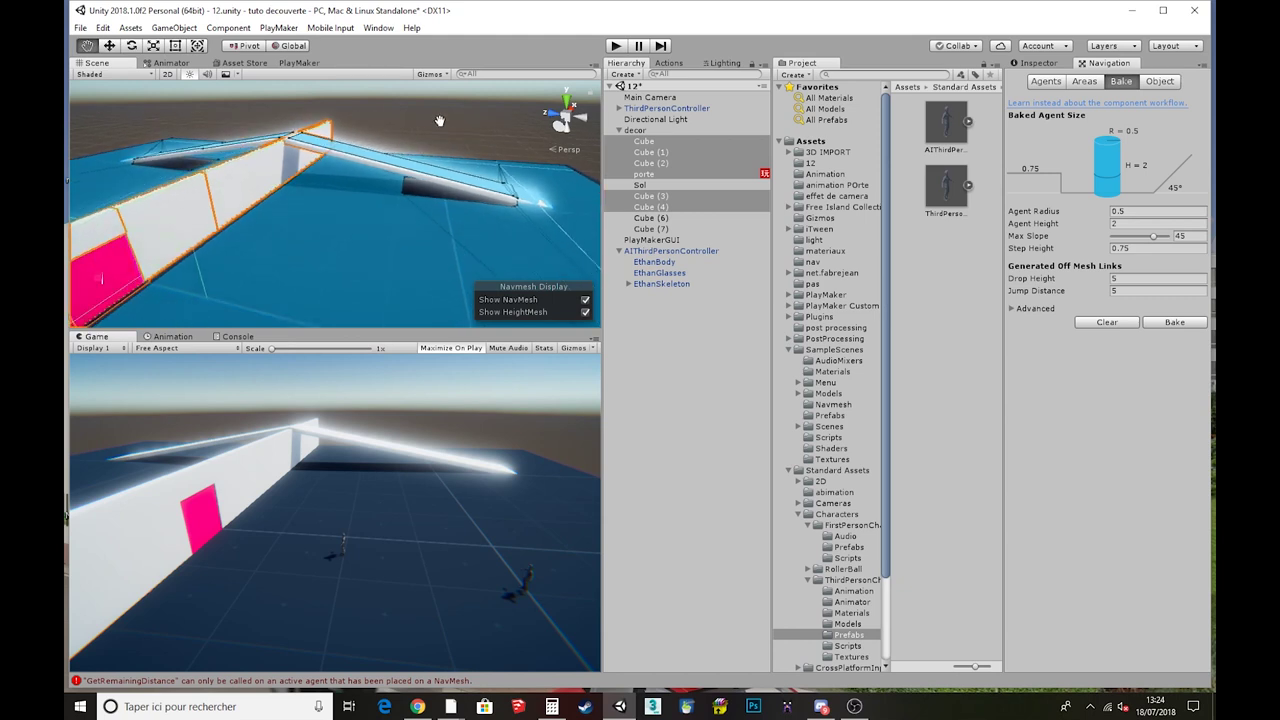
scroll(412, 181, up, 3)
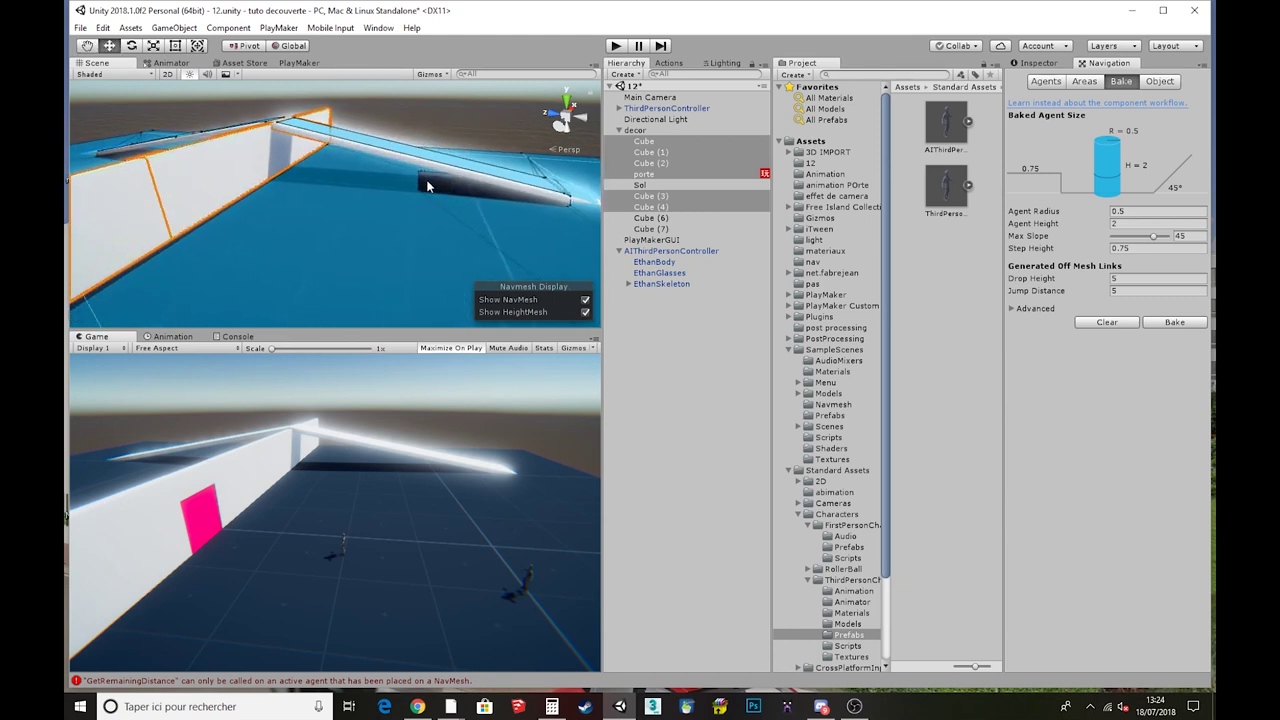
mouse_move(467, 197)
right_down()
mouse_move(420, 296)
mouse_move(336, 248)
mouse_move(322, 166)
mouse_move(281, 253)
right_up()
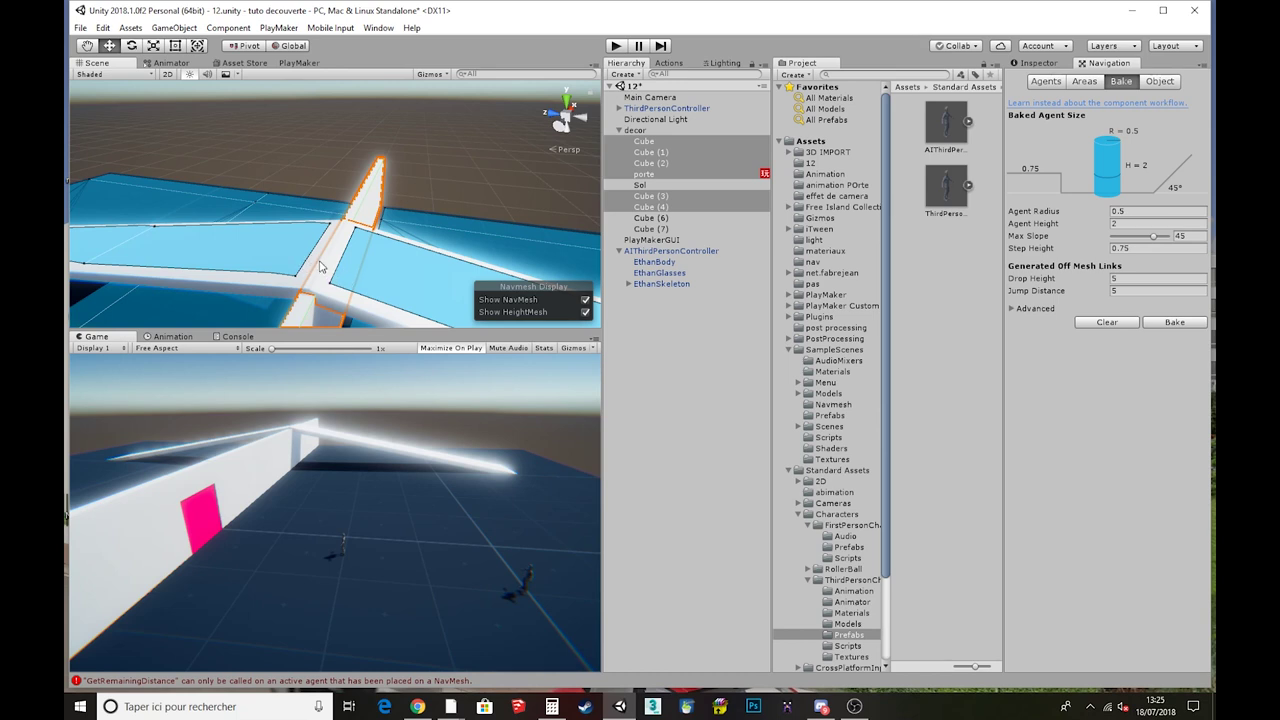
click(616, 46)
key(ctrl+p)
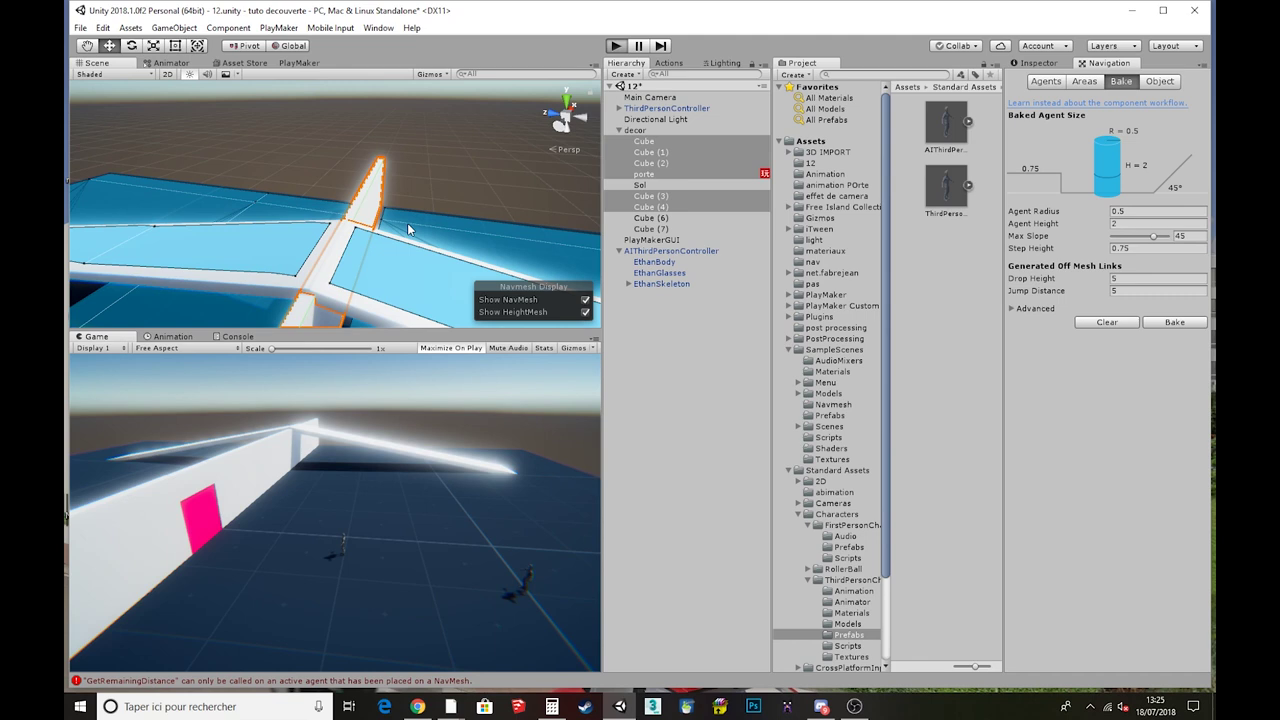
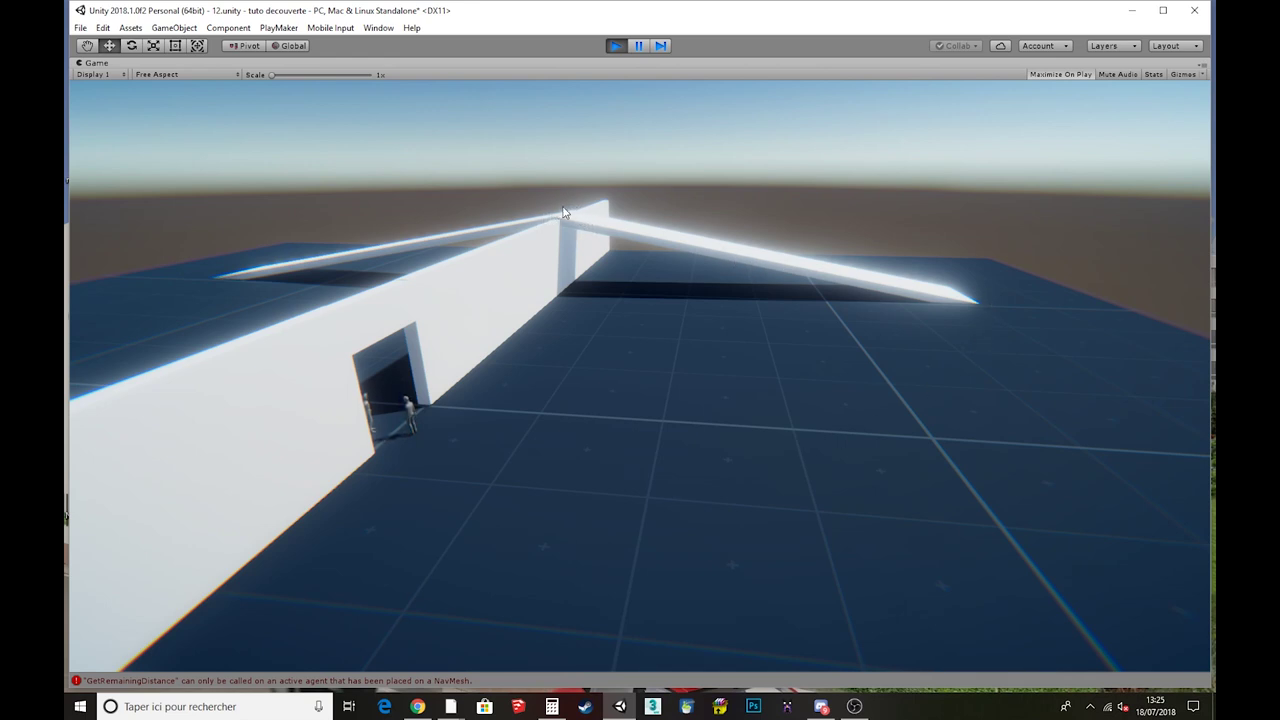
Exit Play mode and orbit the Scene view to see the wall from above
click(617, 45)
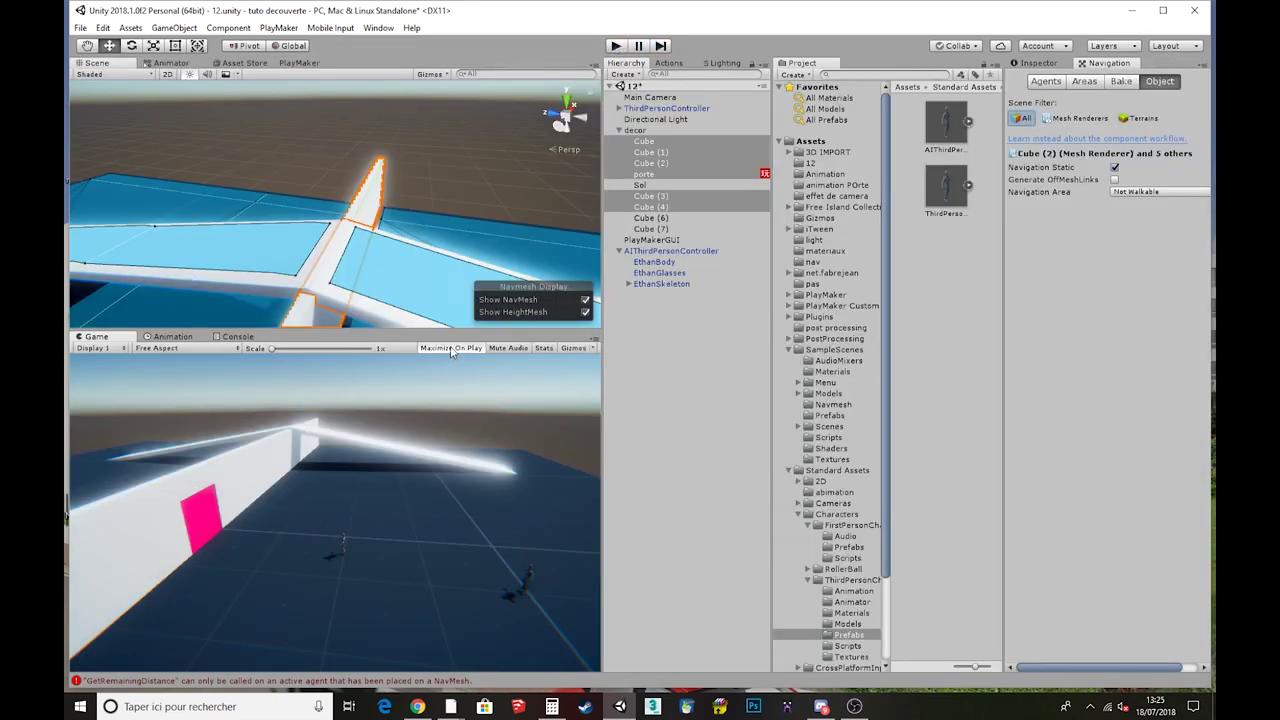
alt+drag(376, 273, 388, 146)
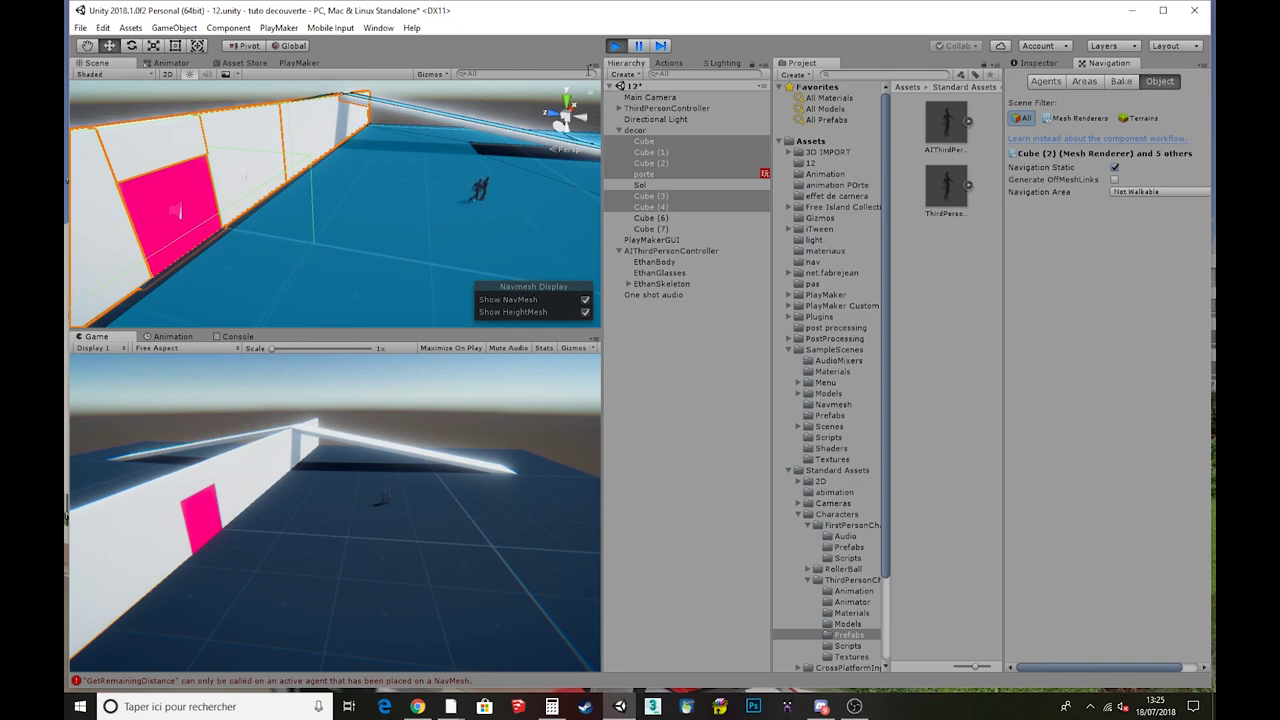
click(615, 46)
mouse_move(385, 157)
alt+mouse_down()
mouse_move(297, 232)
mouse_move(338, 203)
alt+mouse_up()
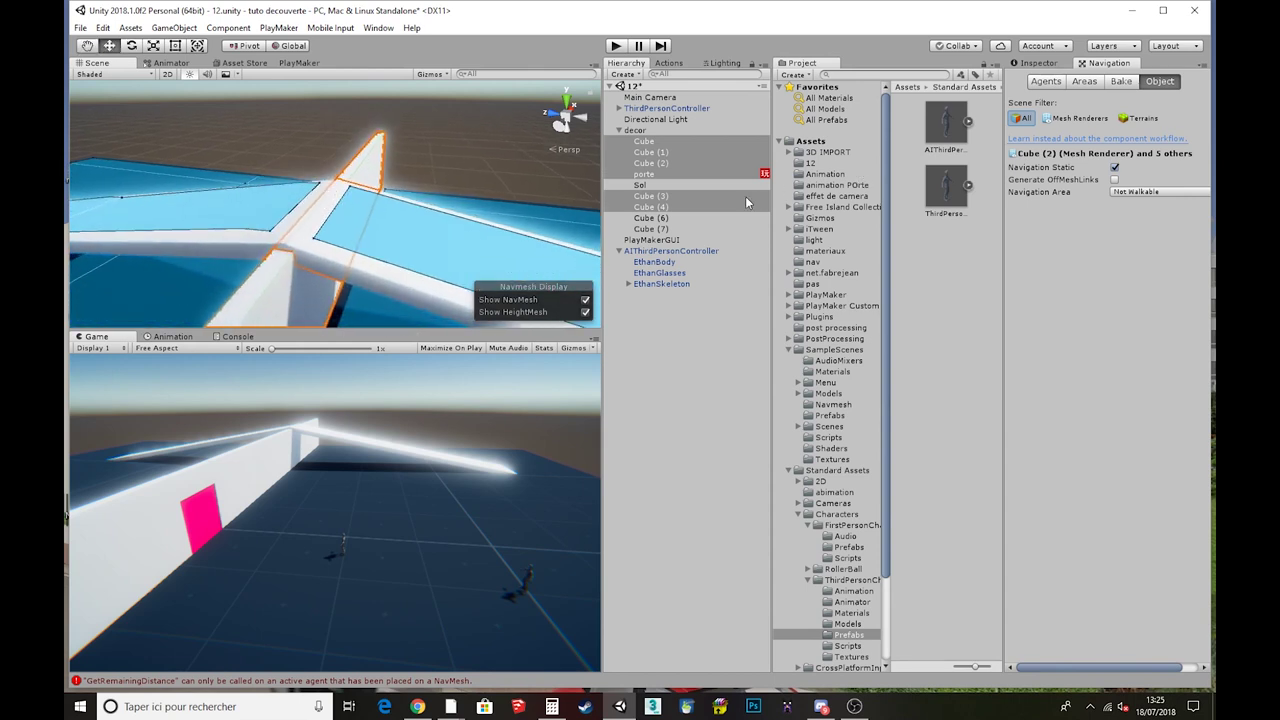
Select ramps Cube (6) and Cube (7) and review bake settings: Drop Height and Jump Distance 5
click(415, 243)
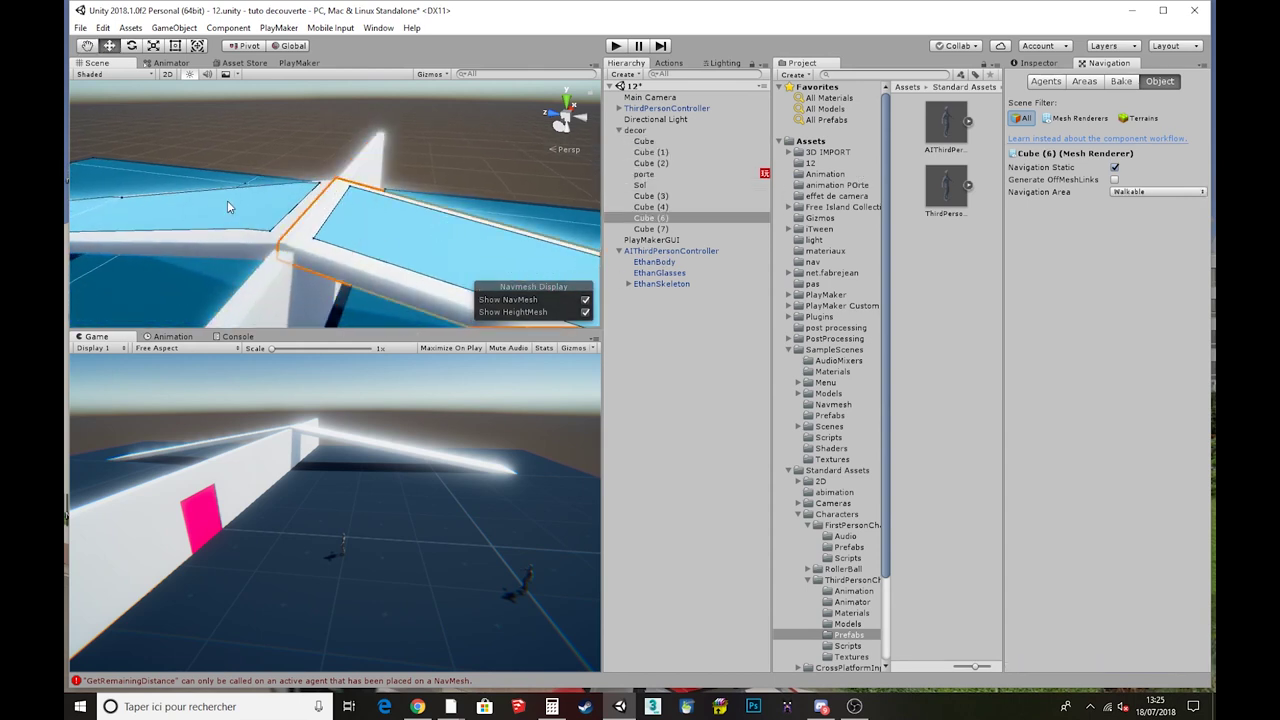
shift+click(253, 222)
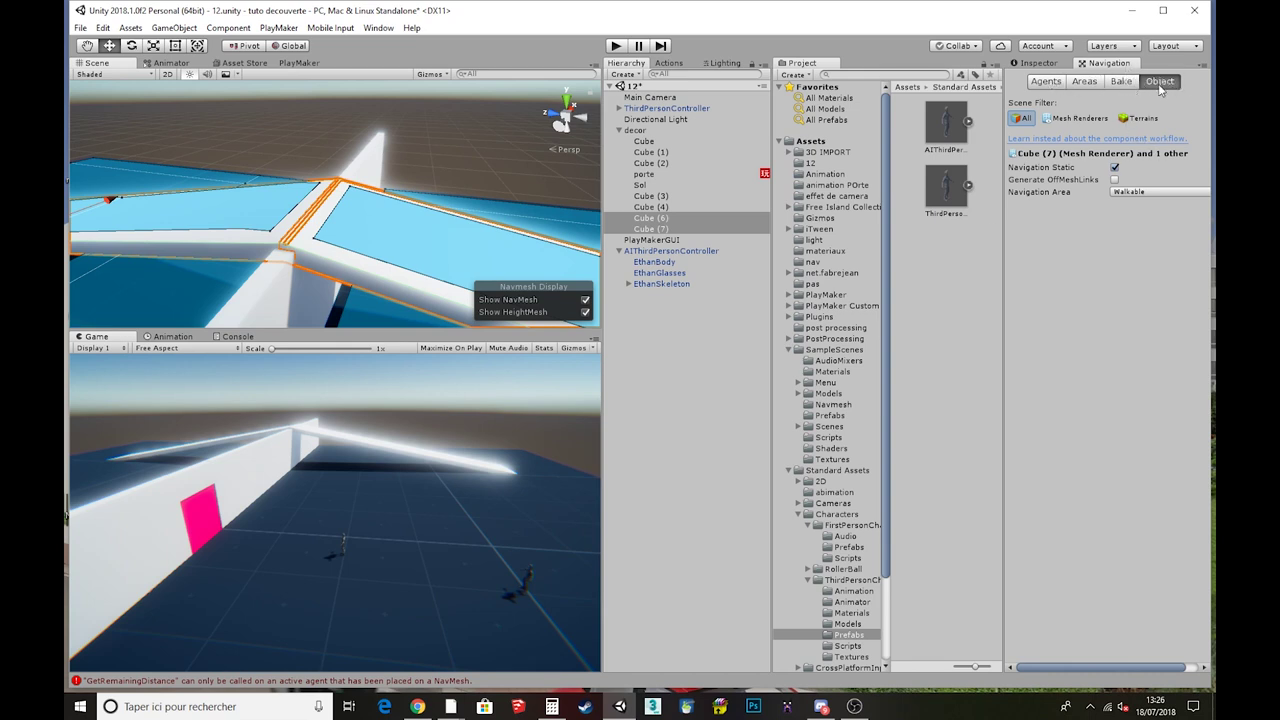
click(1121, 81)
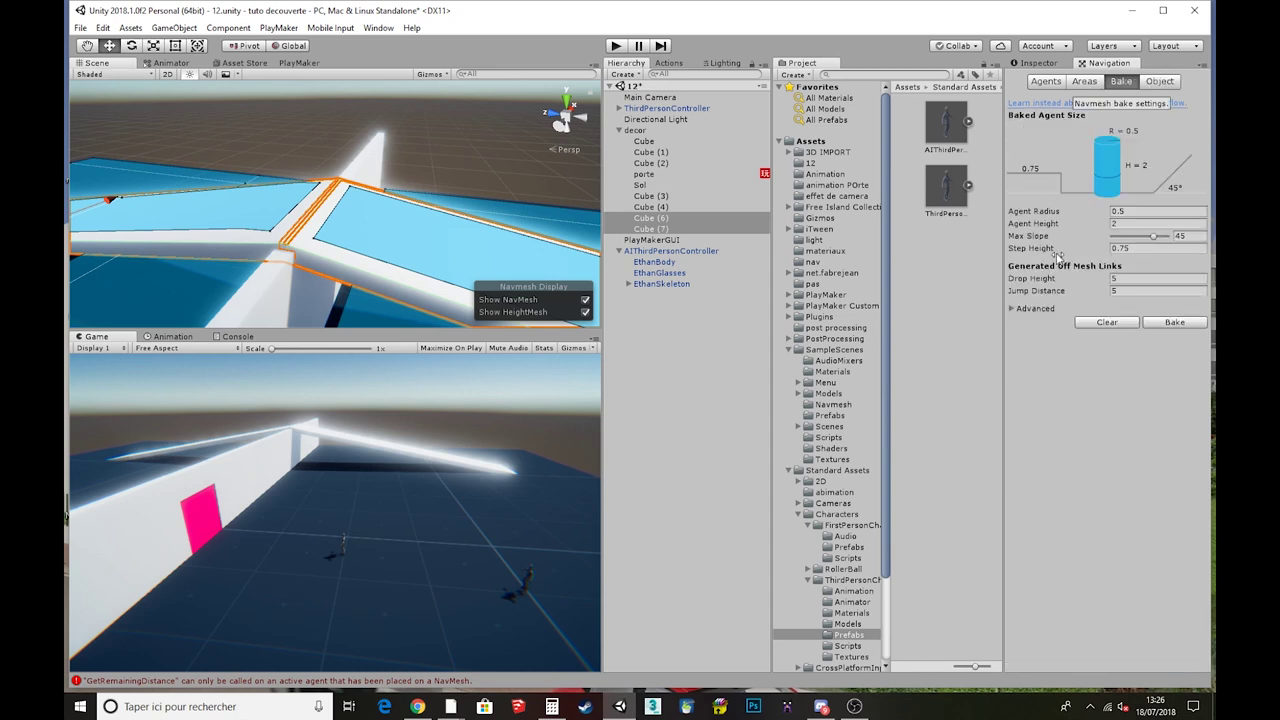
click(1130, 290)
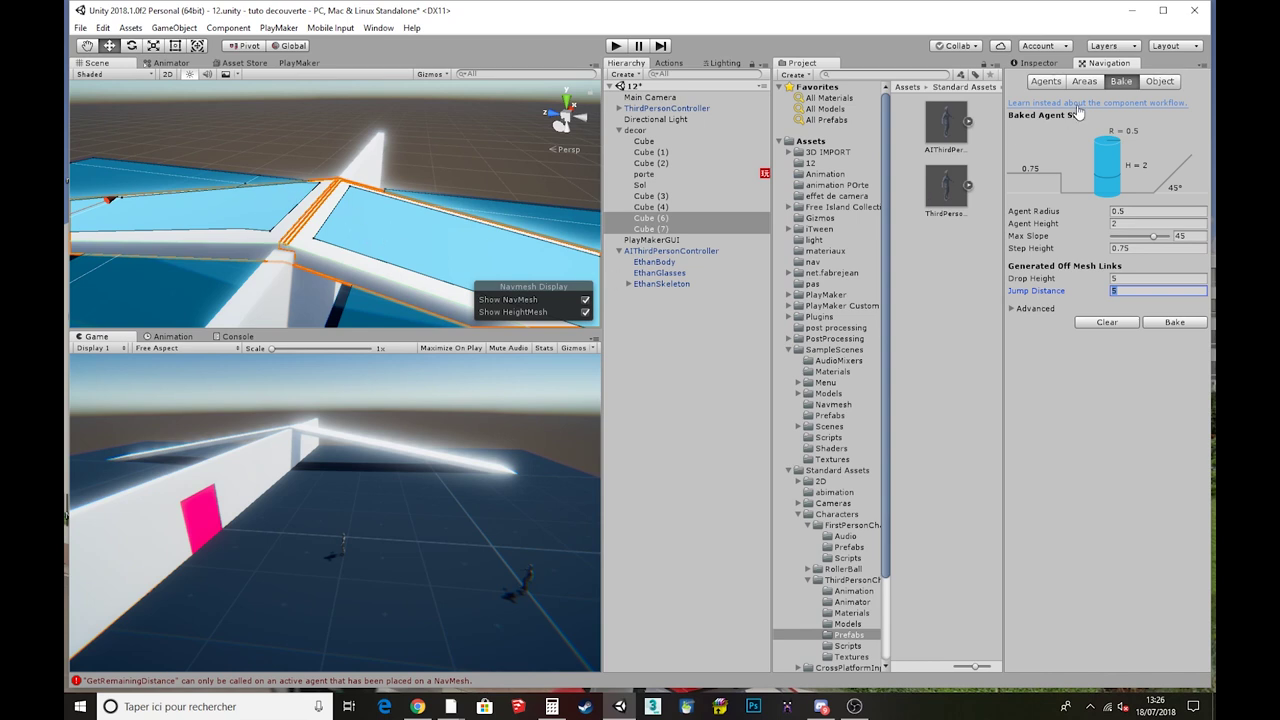
click(1045, 80)
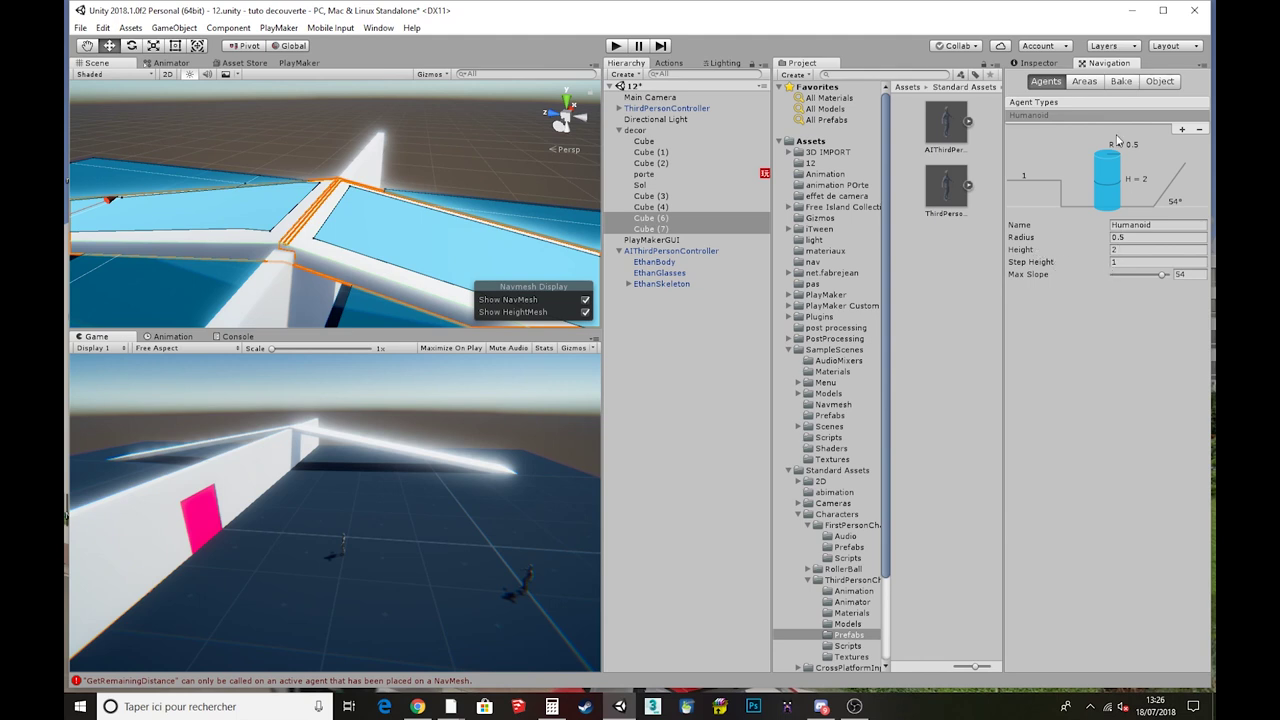
click(1122, 84)
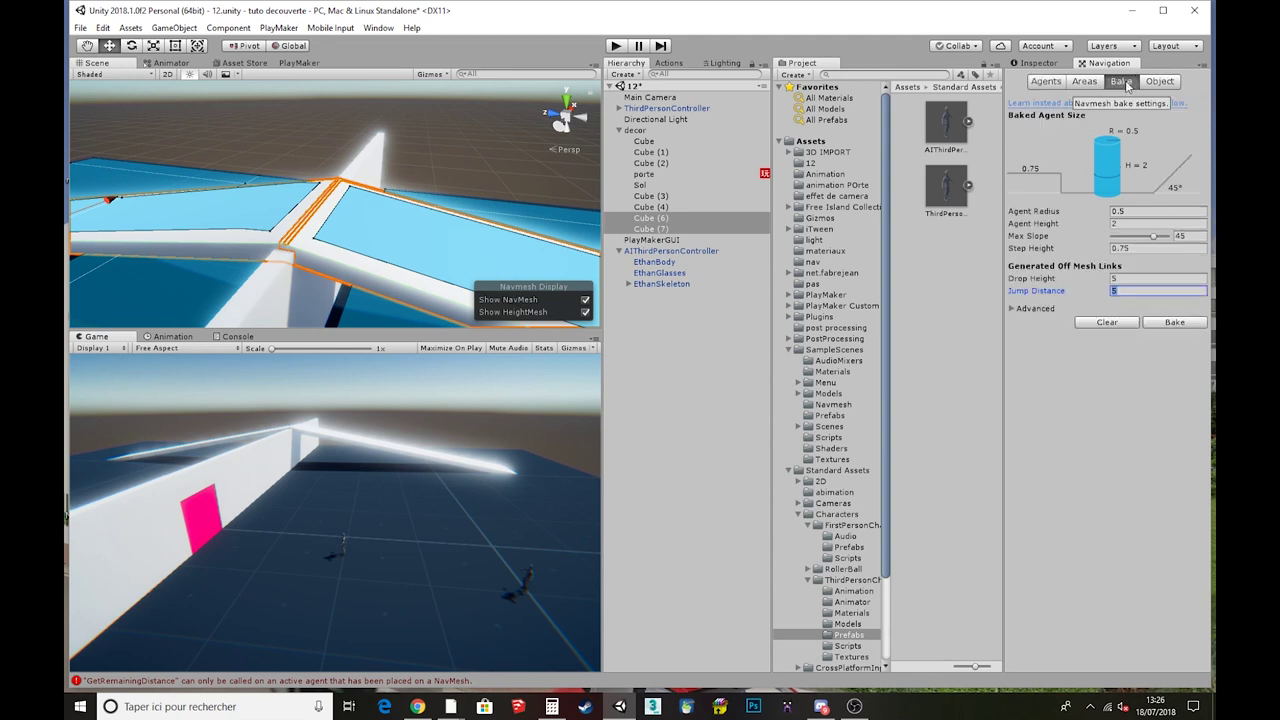
Enable Generate OffMeshLinks on the selected ramps and rebake the NavMesh
click(1160, 81)
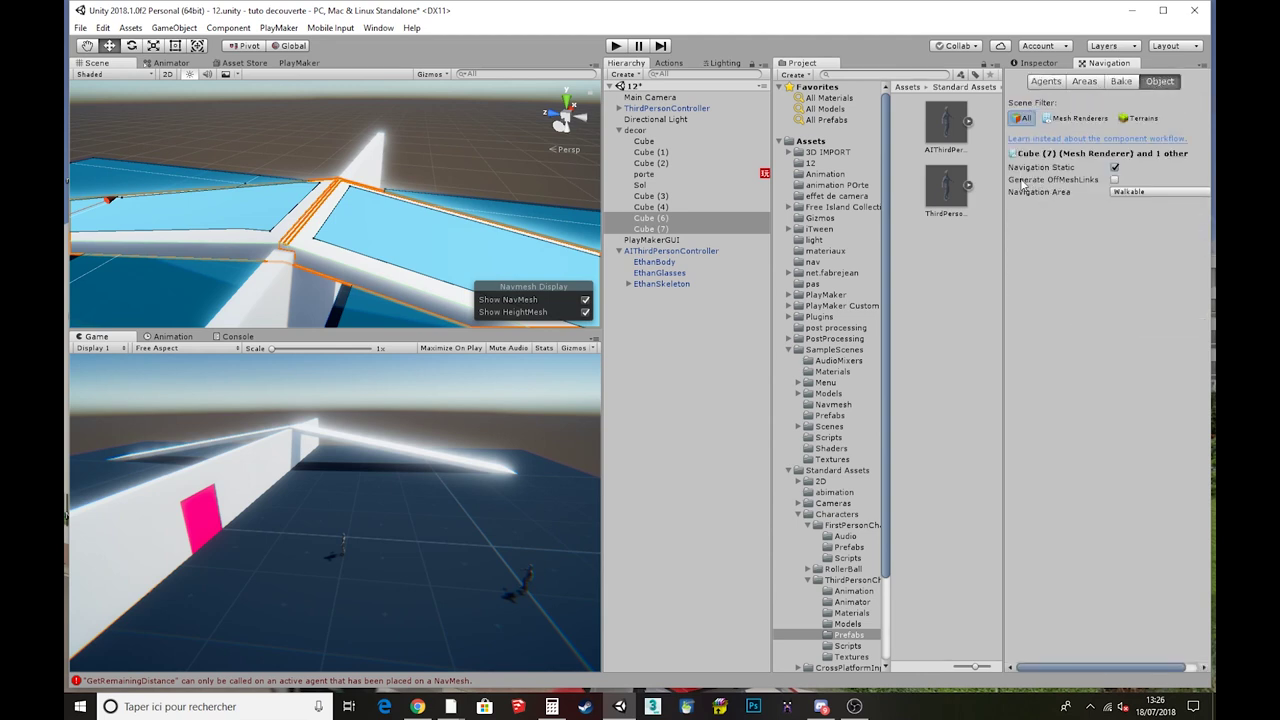
click(1115, 180)
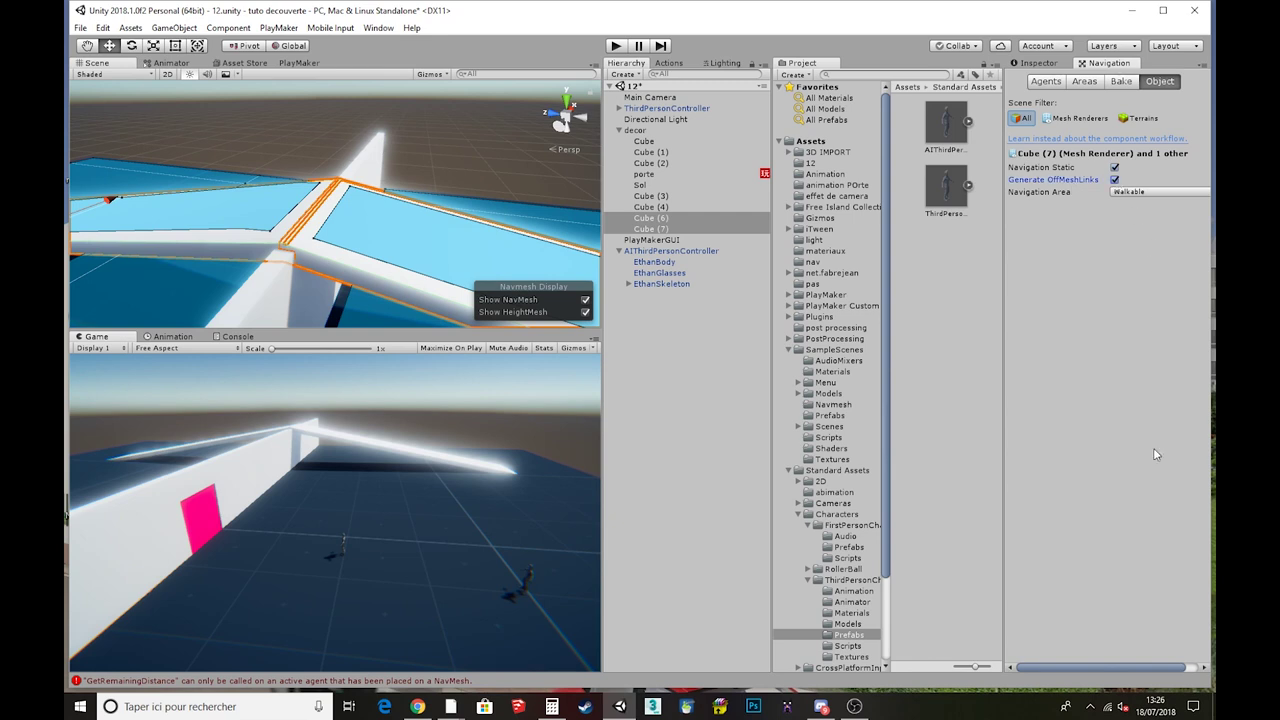
click(1121, 81)
click(1174, 322)
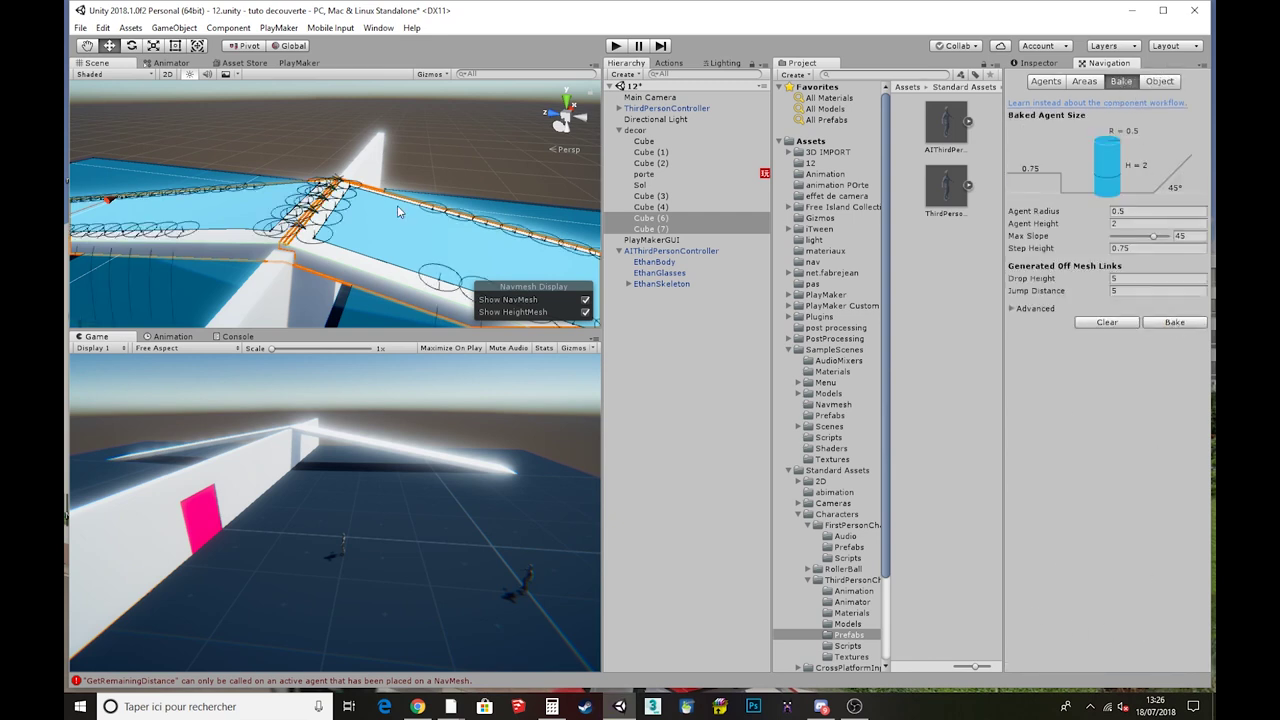
Look over the rebaked NavMesh in the Scene view, then start Play mode
scroll(213, 233, down, 5)
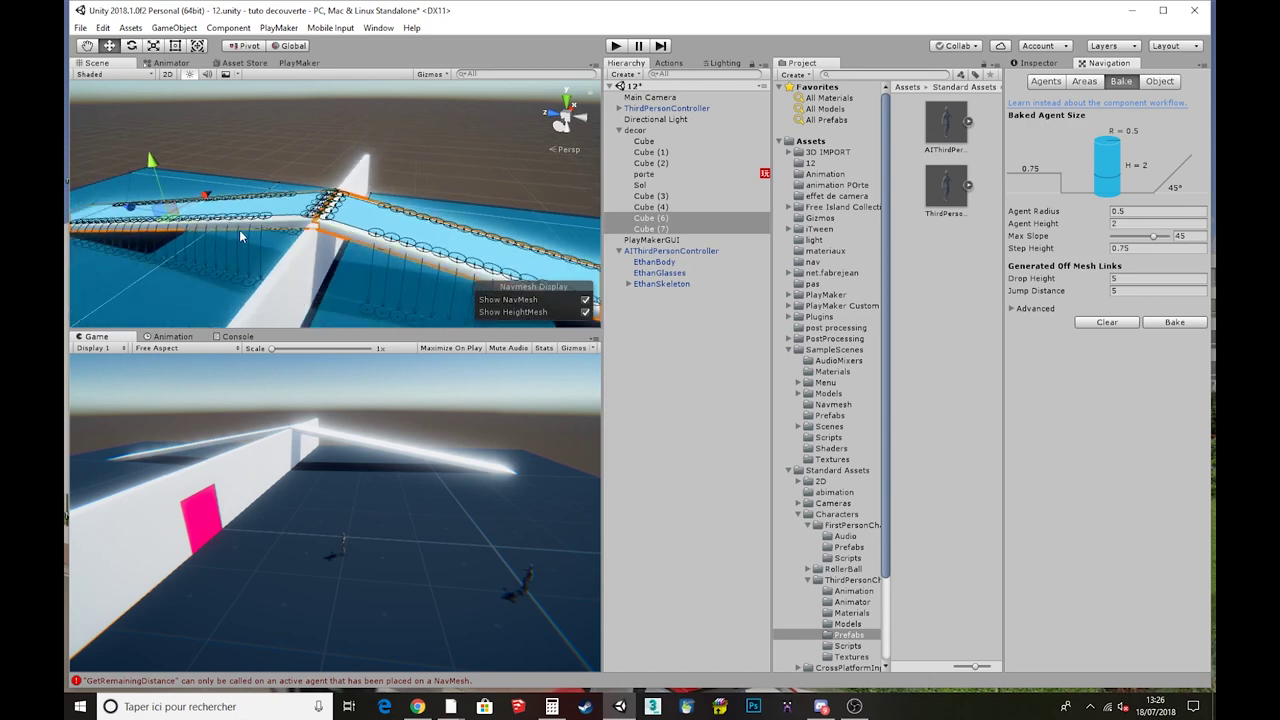
mouse_move(170, 225)
middle_down()
mouse_move(204, 221)
mouse_move(170, 217)
middle_up()
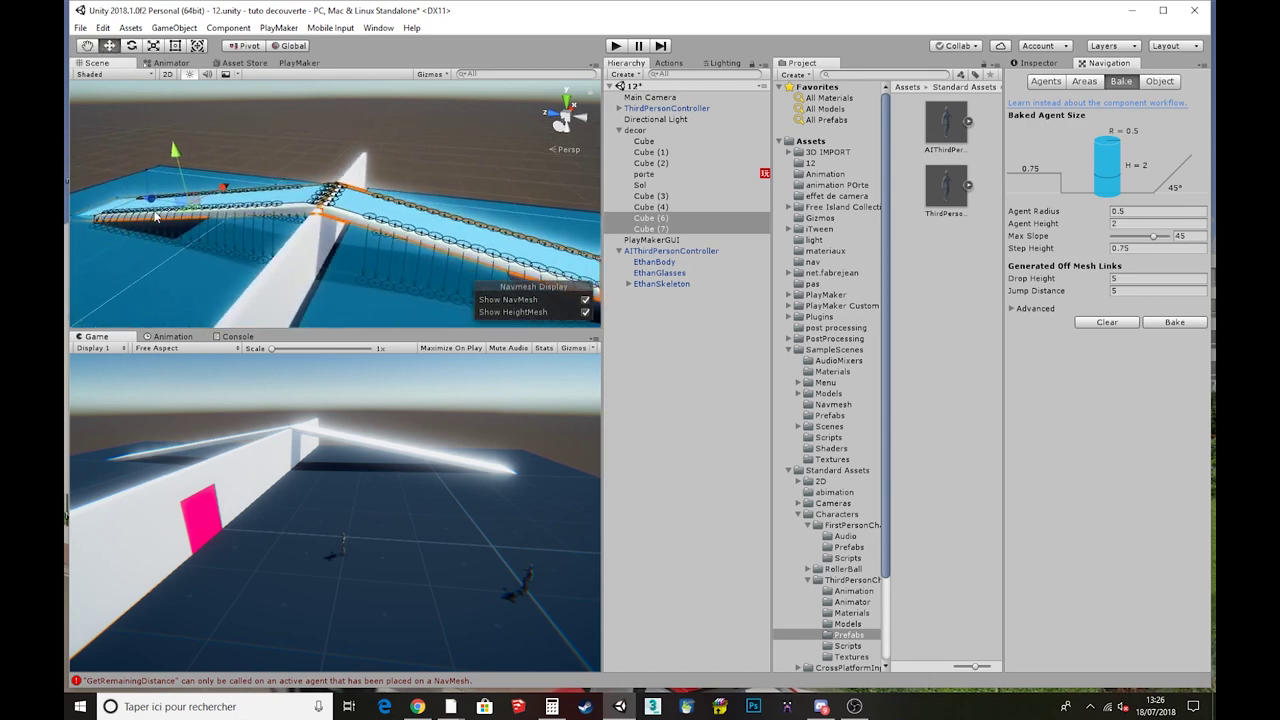
scroll(427, 222, up, 3)
scroll(427, 222, up, 3)
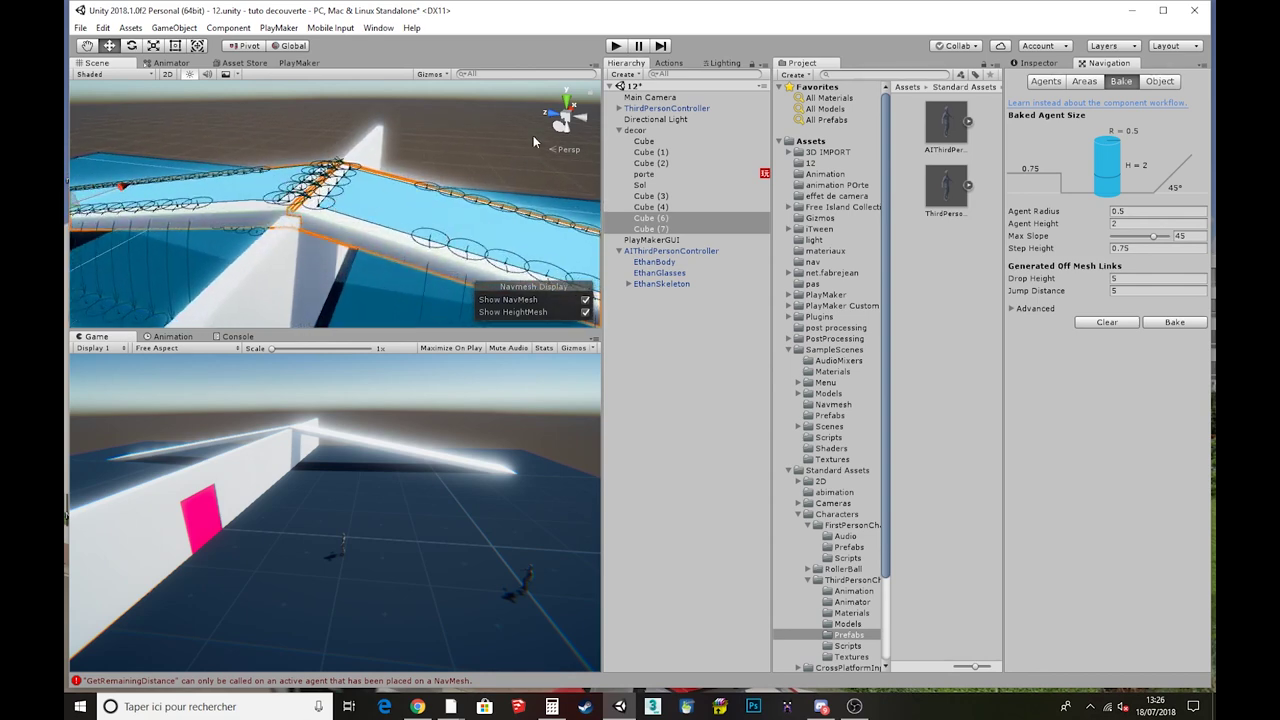
click(617, 47)
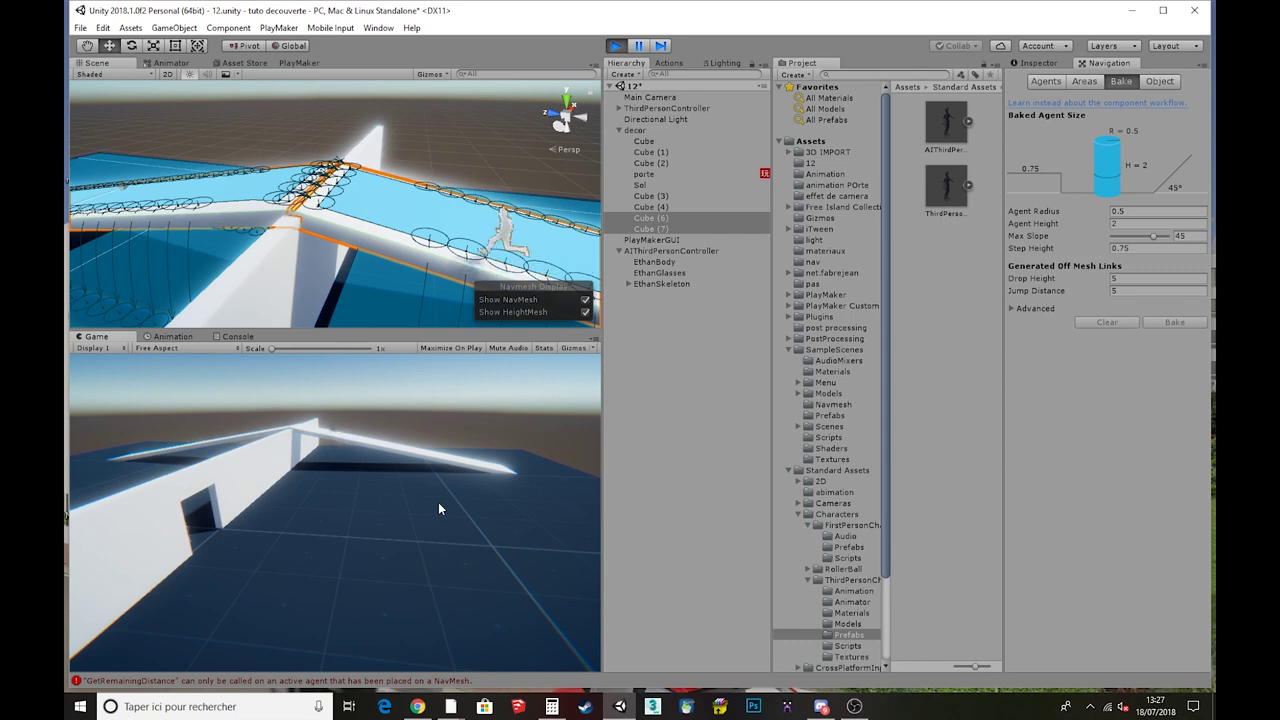
Orbit and zoom the Scene view to inspect the NavMesh jump links across the ramps
mouse_move(370, 210)
right_down()
mouse_move(323, 207)
mouse_move(278, 304)
mouse_move(326, 262)
right_up()
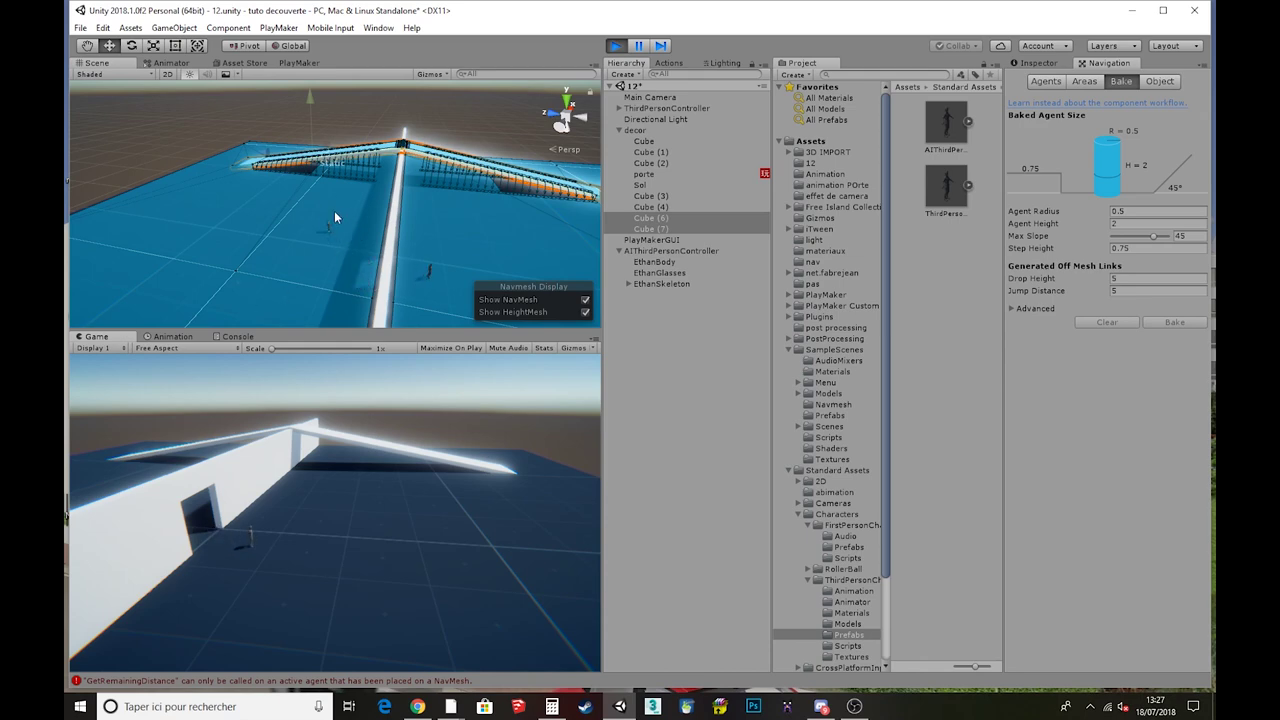
mouse_move(334, 216)
alt+mouse_down()
mouse_move(252, 321)
mouse_move(223, 206)
alt+mouse_up()
scroll(360, 248, down, 2)
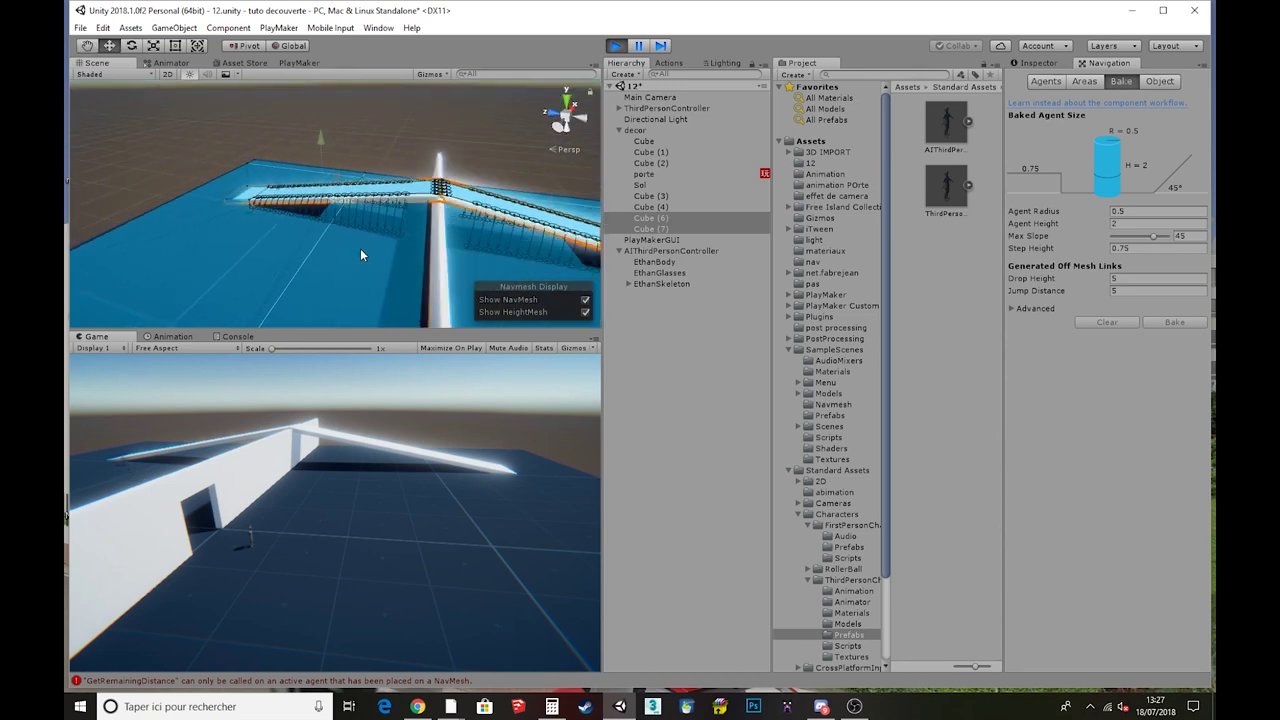
alt+drag(361, 251, 333, 209)
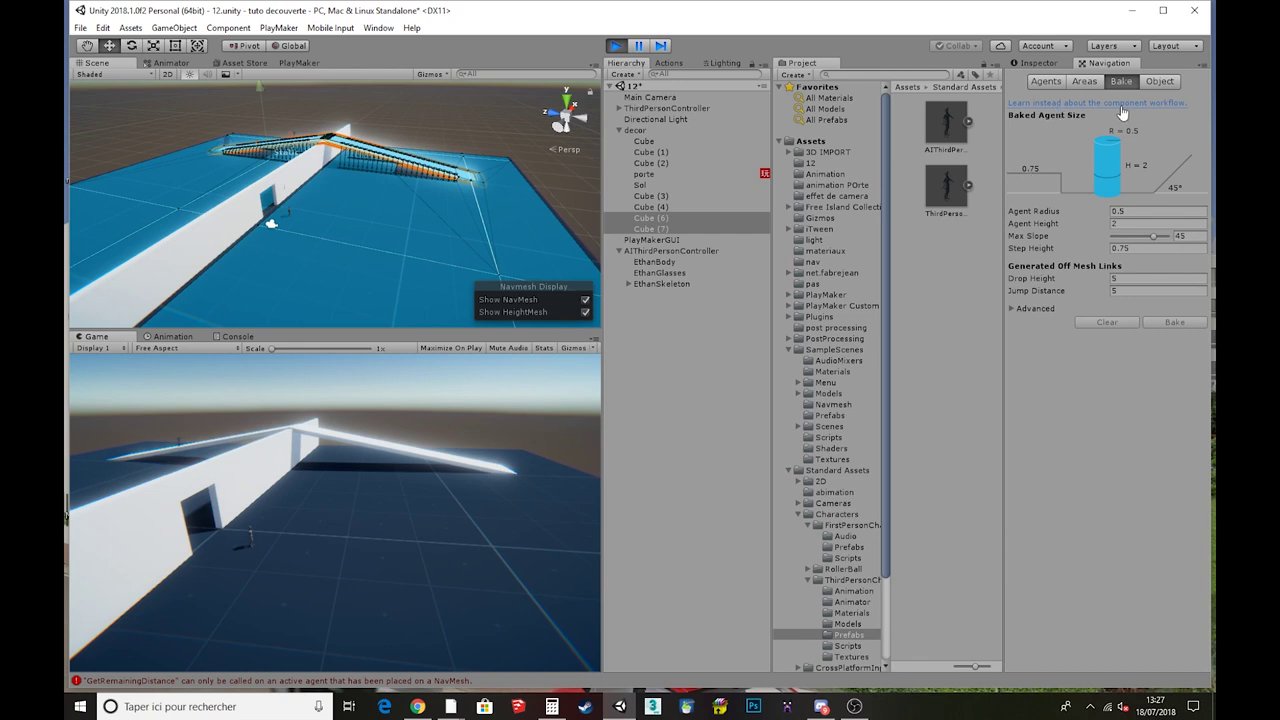
Exit Play mode, set Drop Height 1 and Jump Distance 3, and rebake the NavMesh
click(1092, 82)
click(1160, 84)
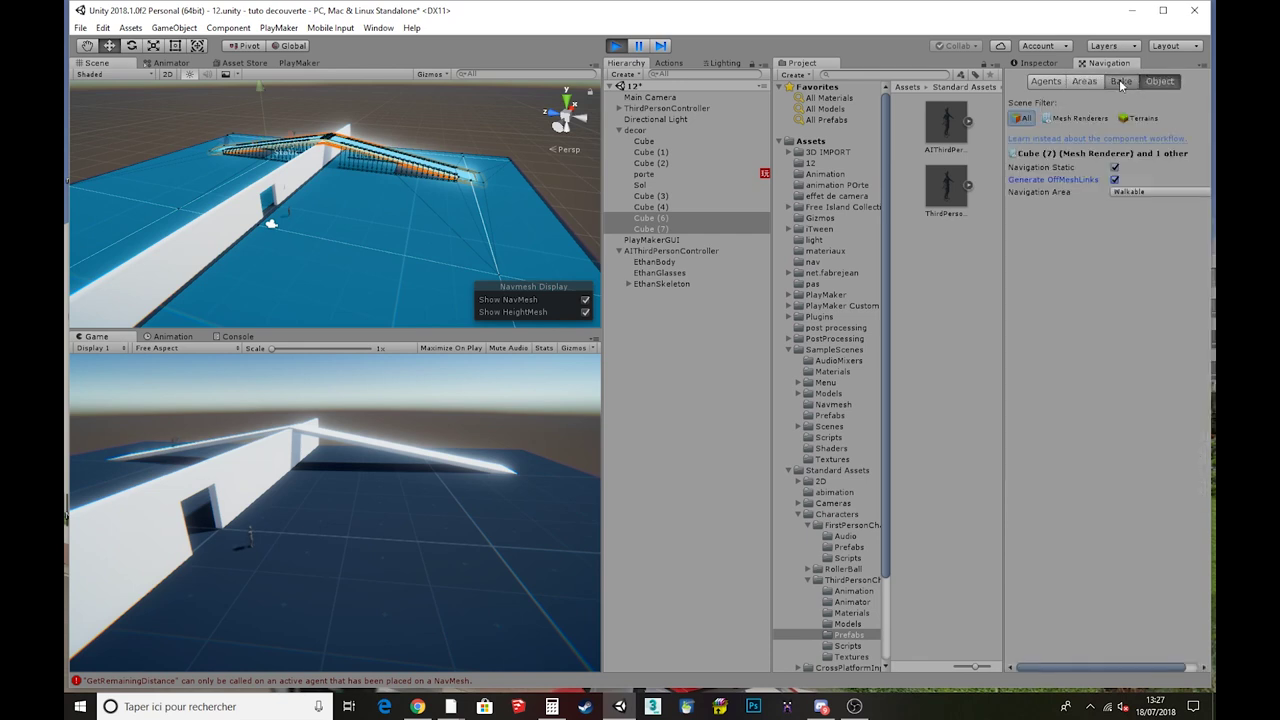
click(1120, 81)
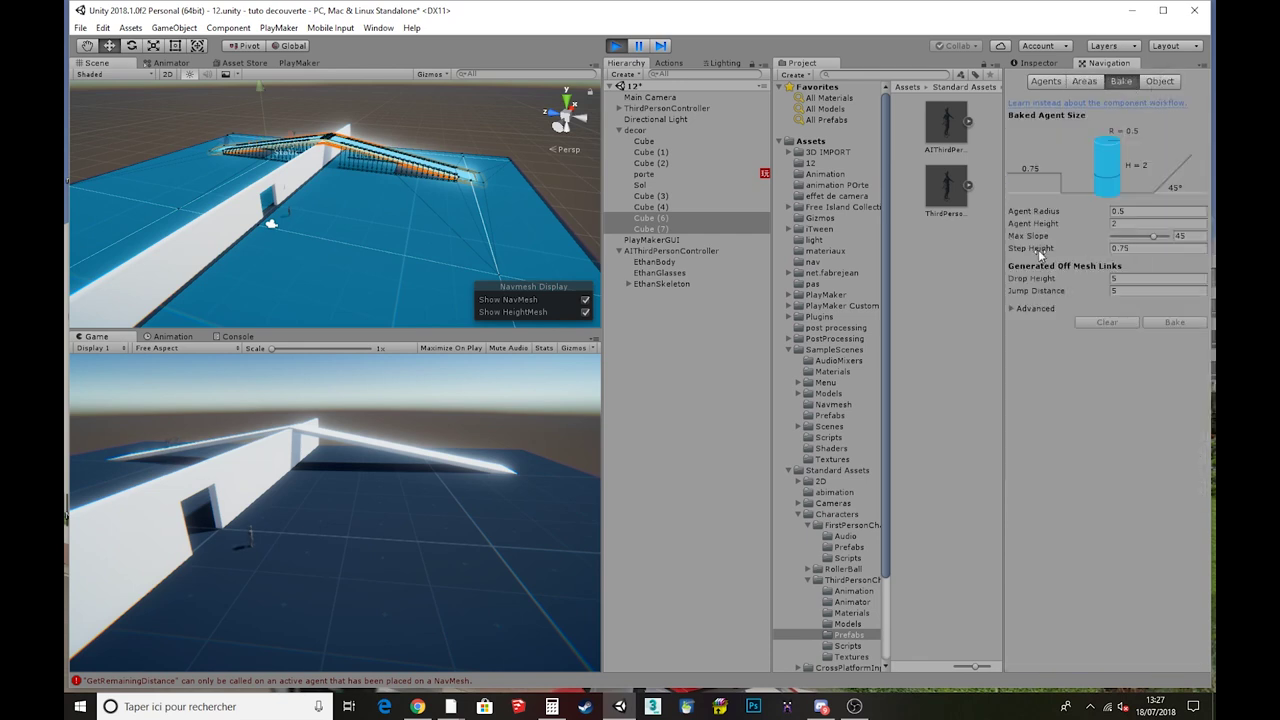
click(1080, 280)
click(618, 46)
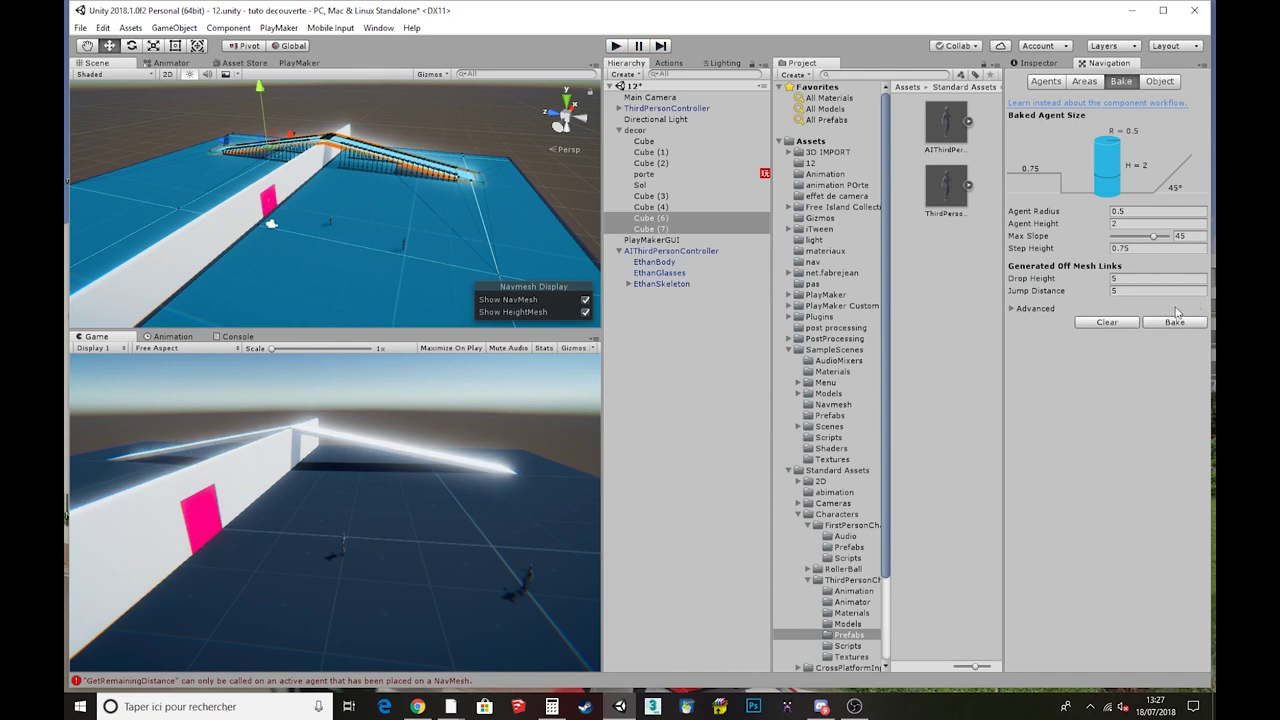
text(1)
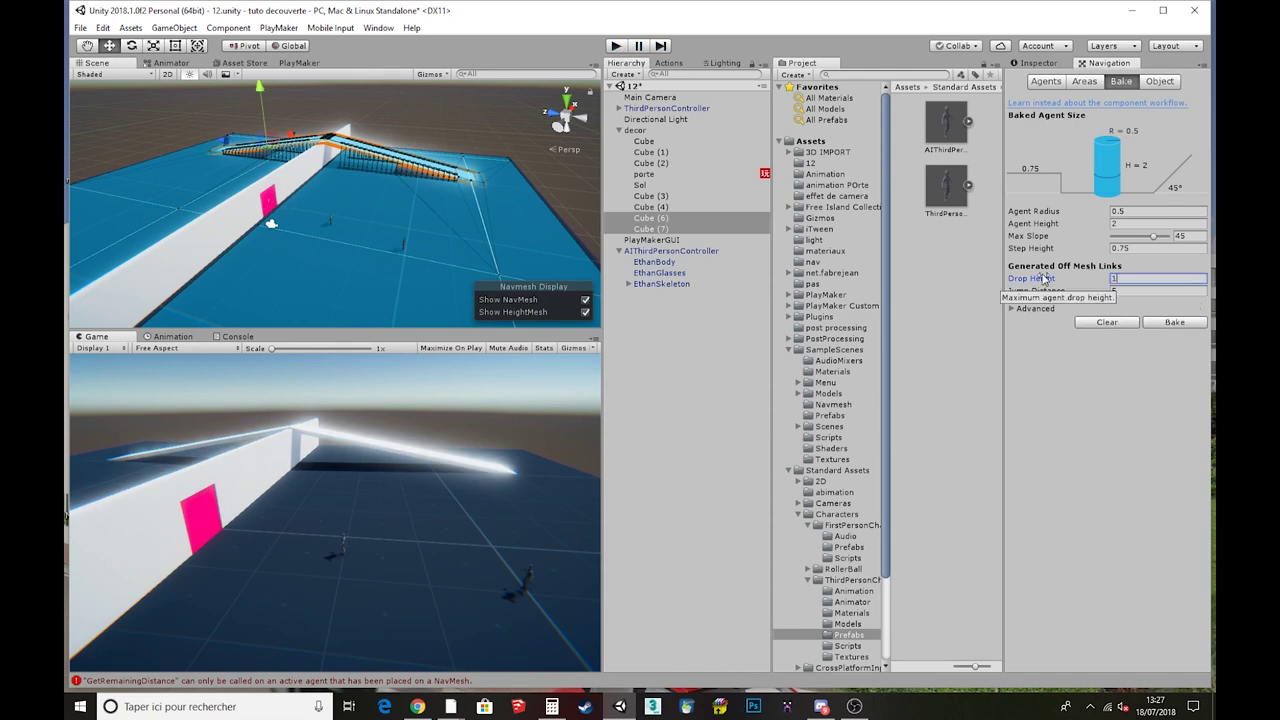
key(Tab)
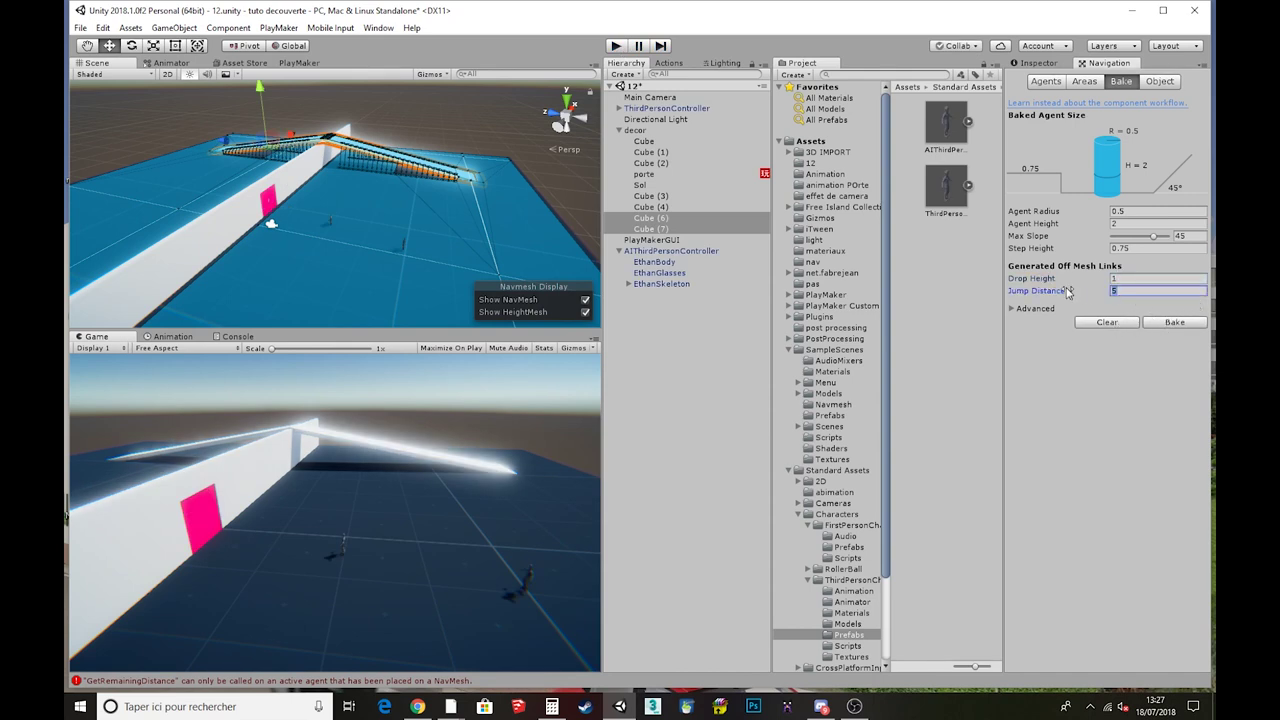
text(3)
click(1177, 323)
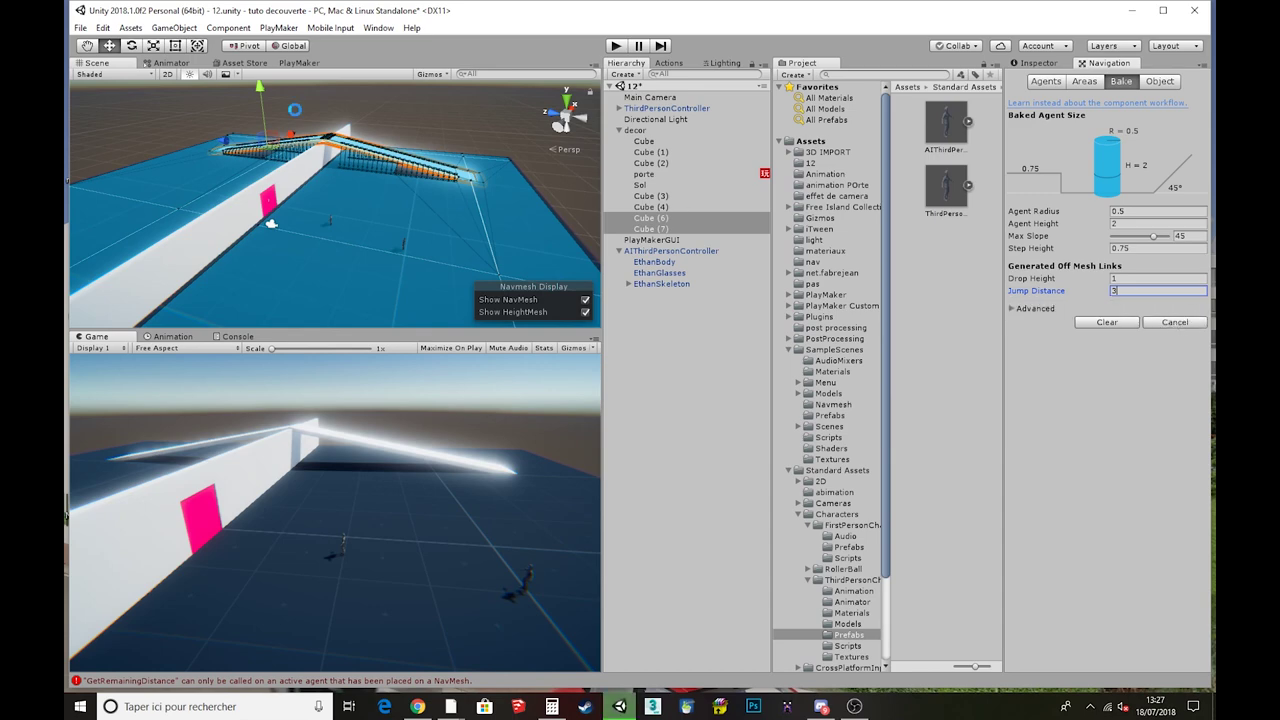
scroll(452, 174, up, 3)
Orbit around the ramp to inspect its jump links from the side
alt+drag(461, 170, 377, 268)
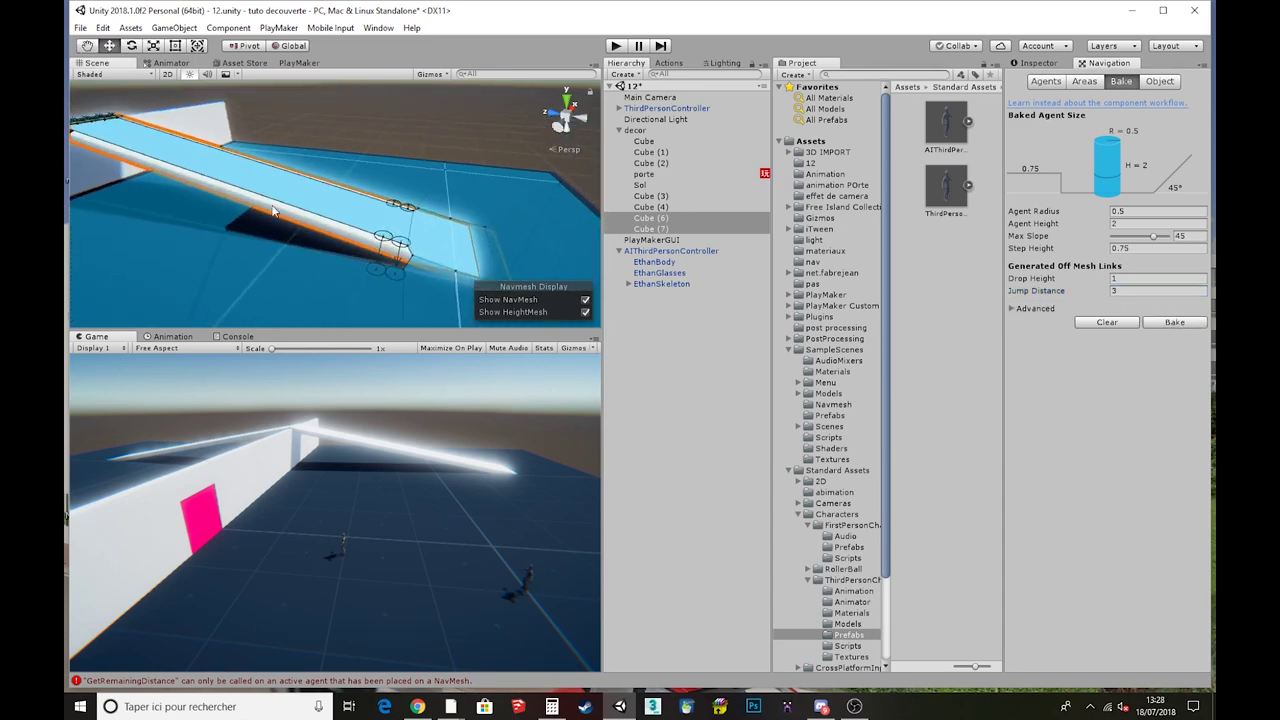
alt+drag(273, 210, 232, 203)
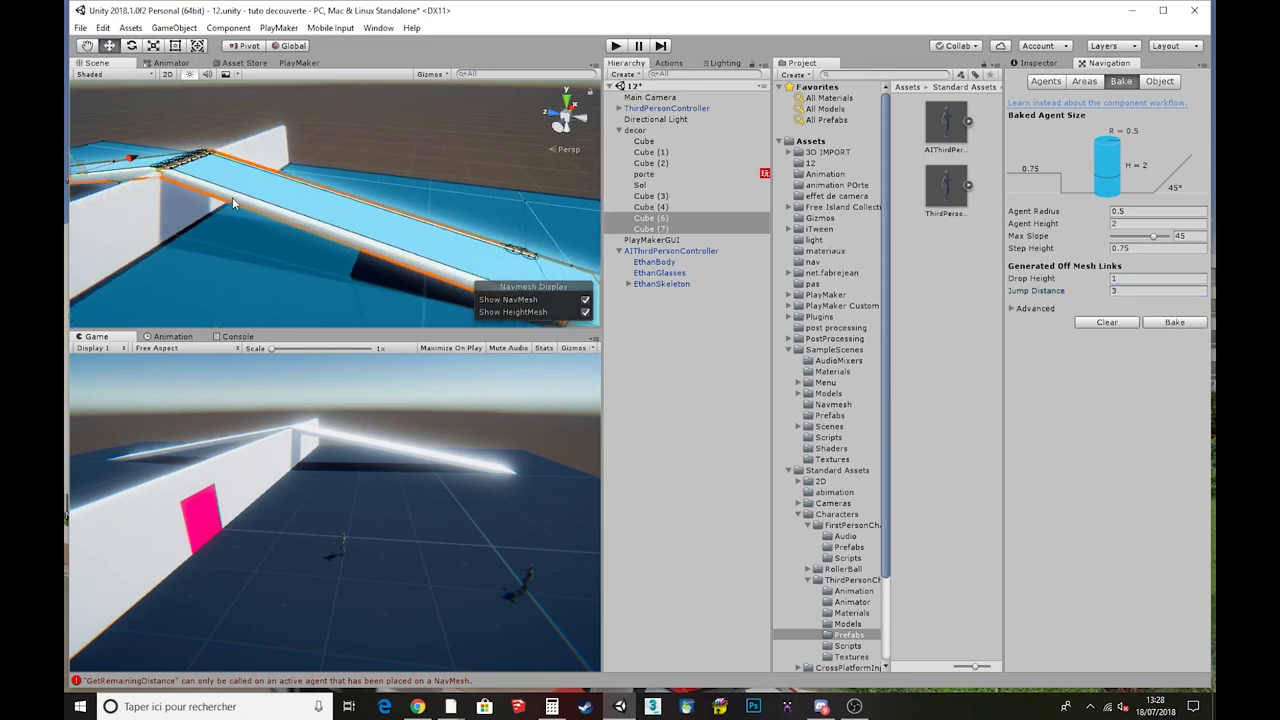
alt+drag(165, 231, 388, 208)
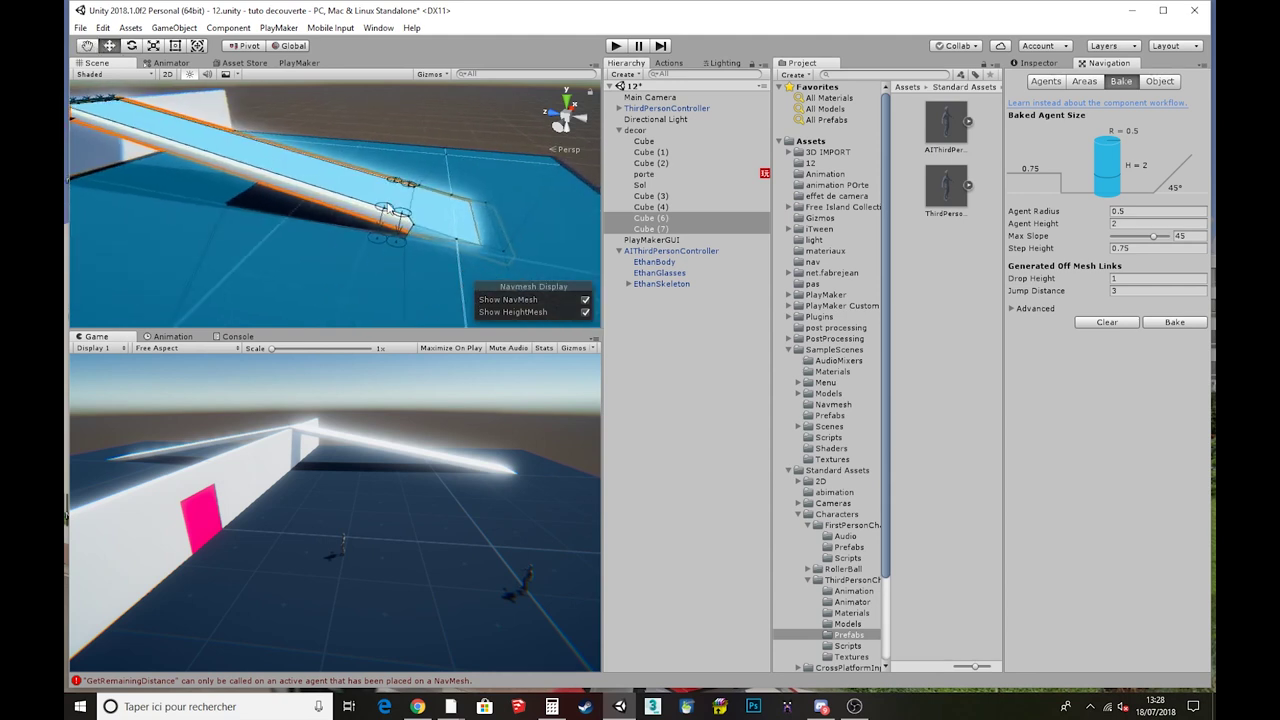
mouse_move(261, 175)
alt+mouse_down()
mouse_move(212, 190)
mouse_move(264, 240)
mouse_move(300, 238)
alt+mouse_up()
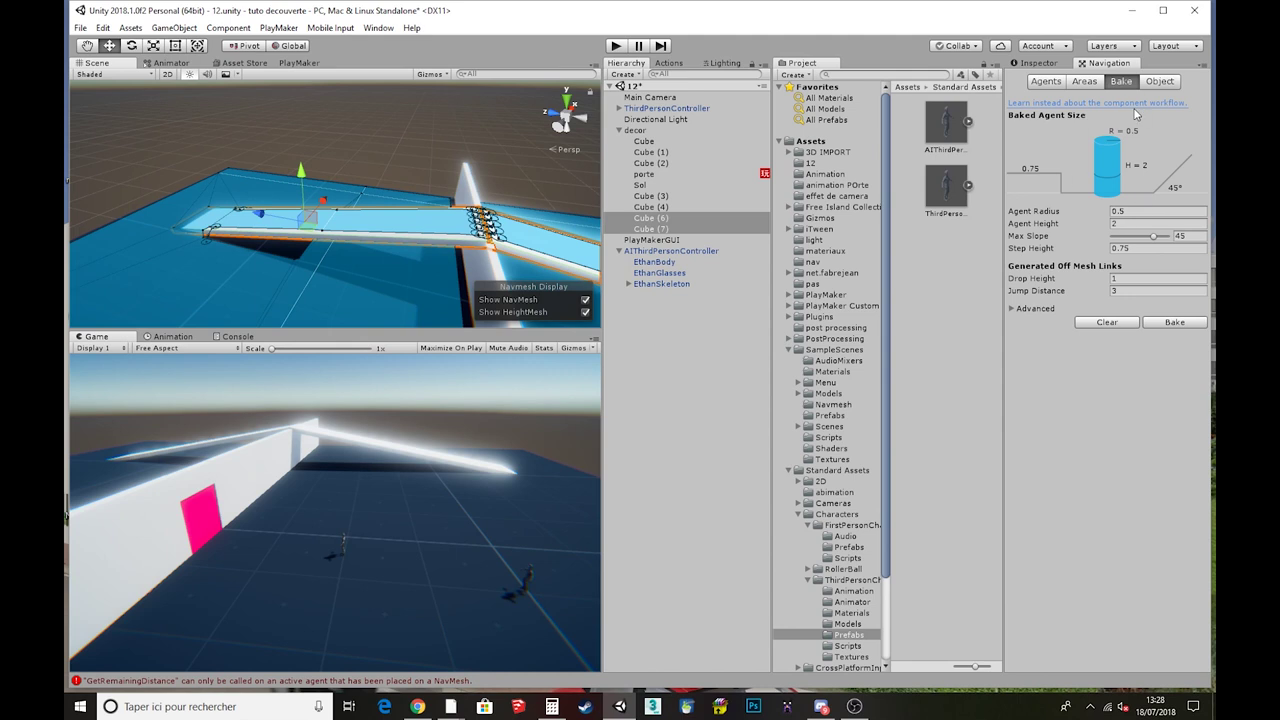
Check Cube (7)'s Navigation Area list and leave it set to Walkable
click(1162, 81)
click(1121, 81)
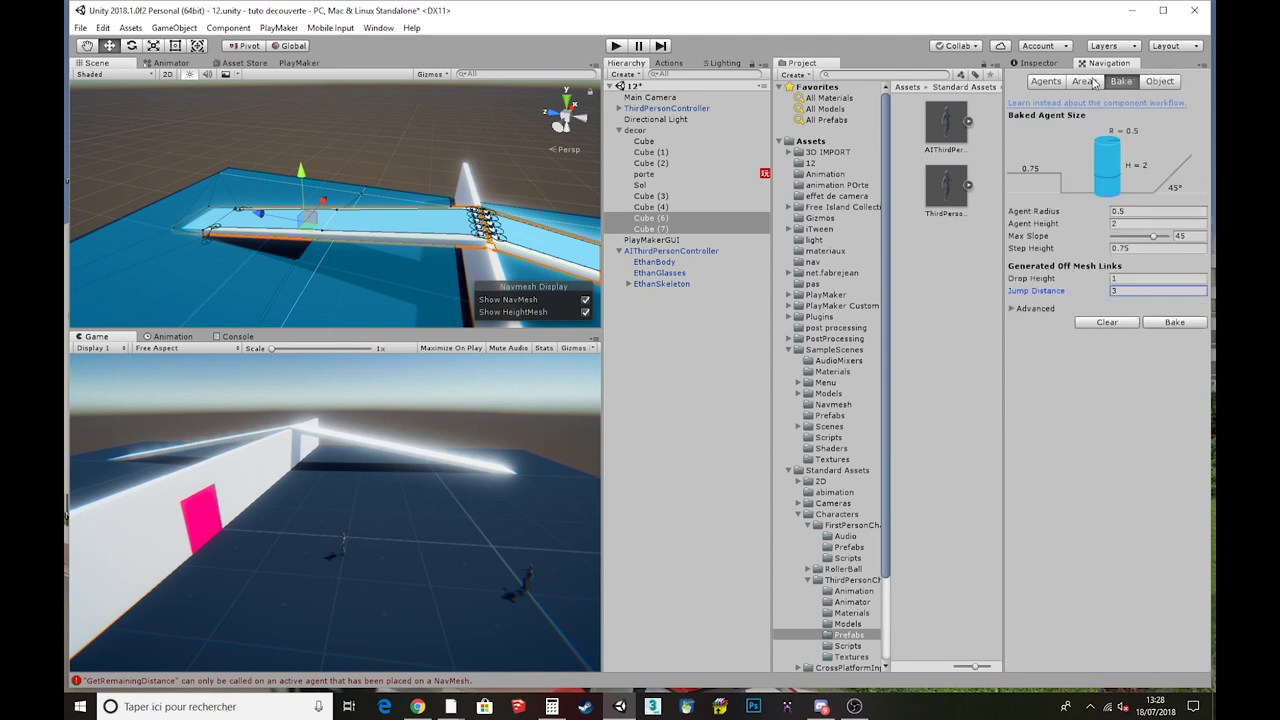
click(1173, 83)
click(1138, 194)
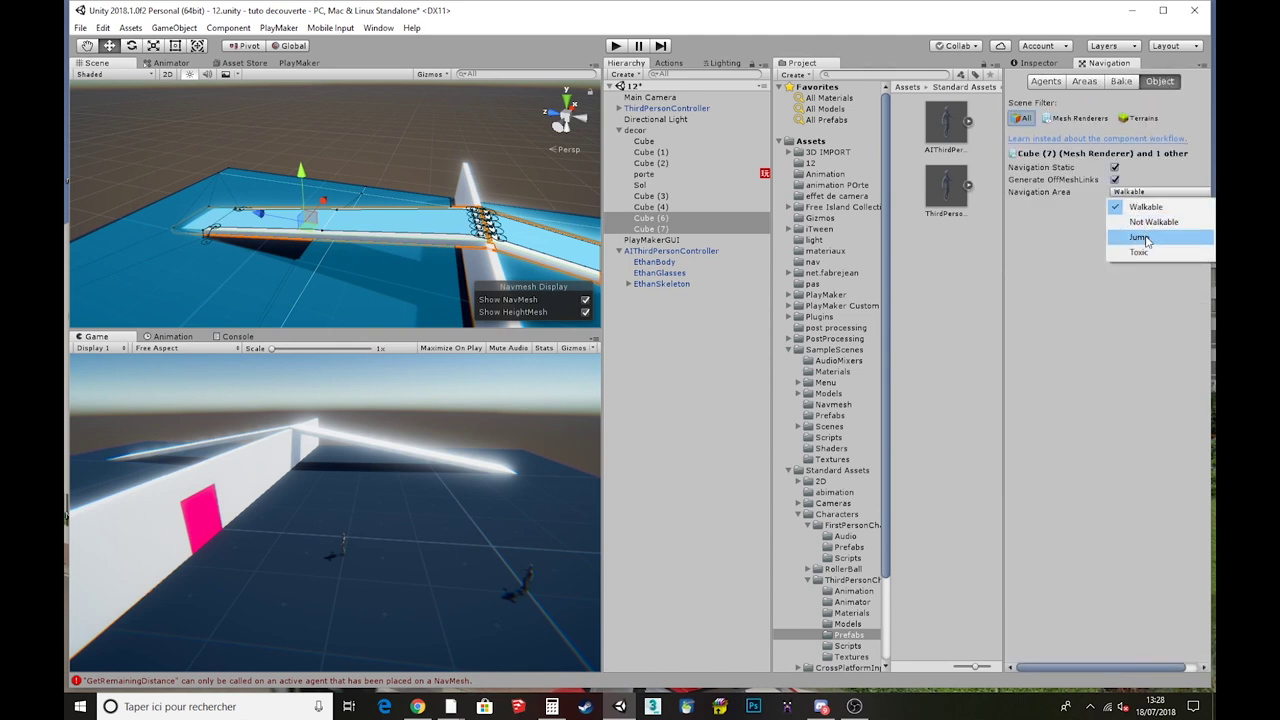
click(1047, 237)
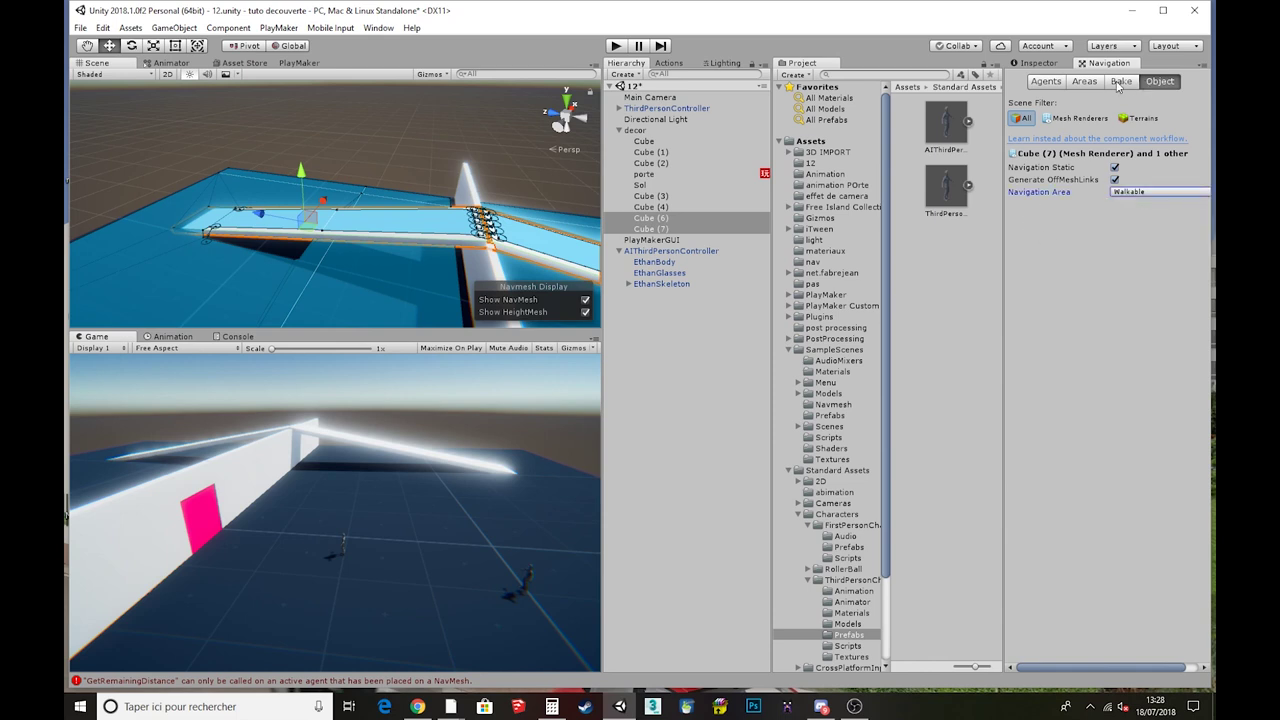
Show the Humanoid agent settings: radius 0.5, height 2, step height 1, max slope 54
click(1119, 84)
click(1086, 83)
click(1036, 85)
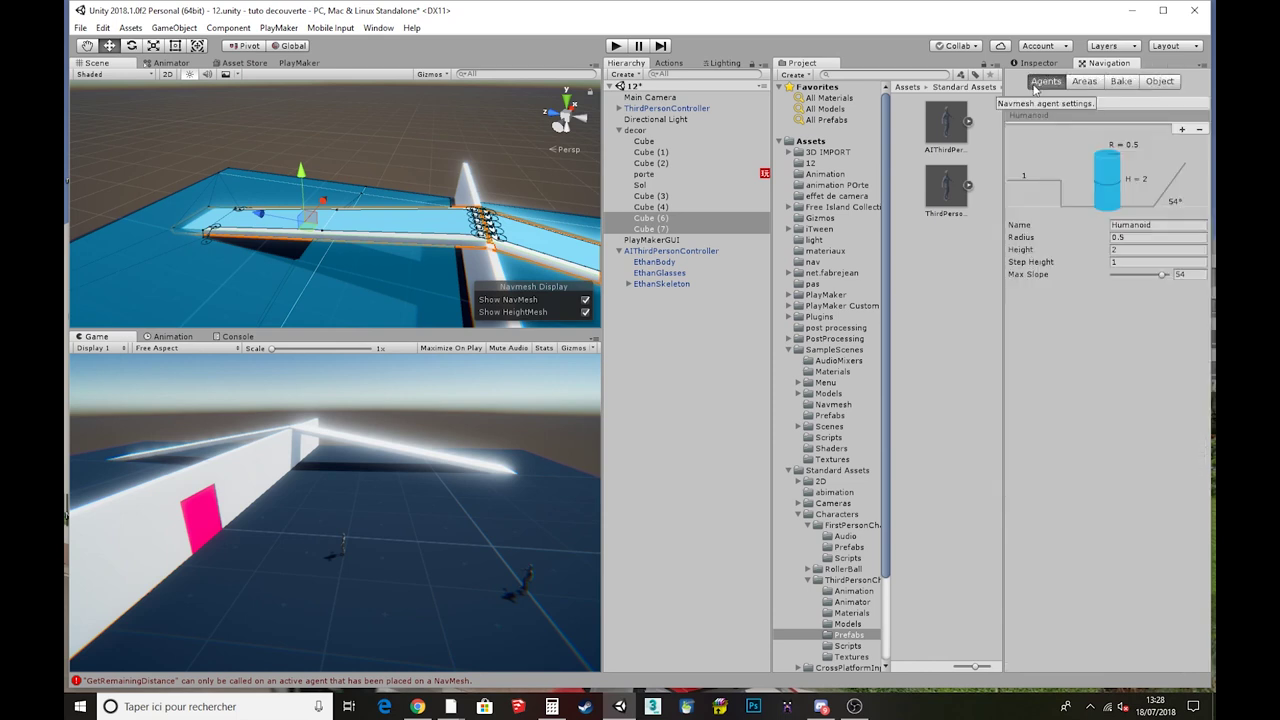
mouse_move(548, 208)
alt+mouse_down()
mouse_move(359, 177)
mouse_move(388, 240)
alt+mouse_up()
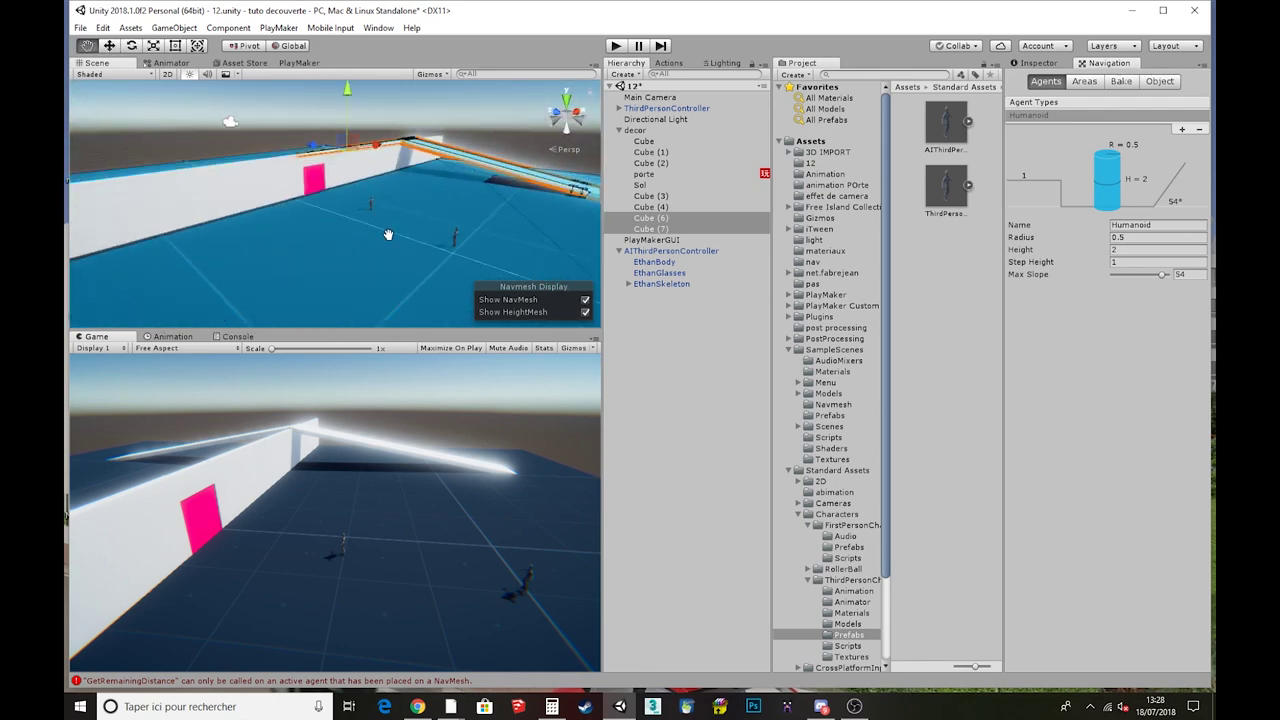